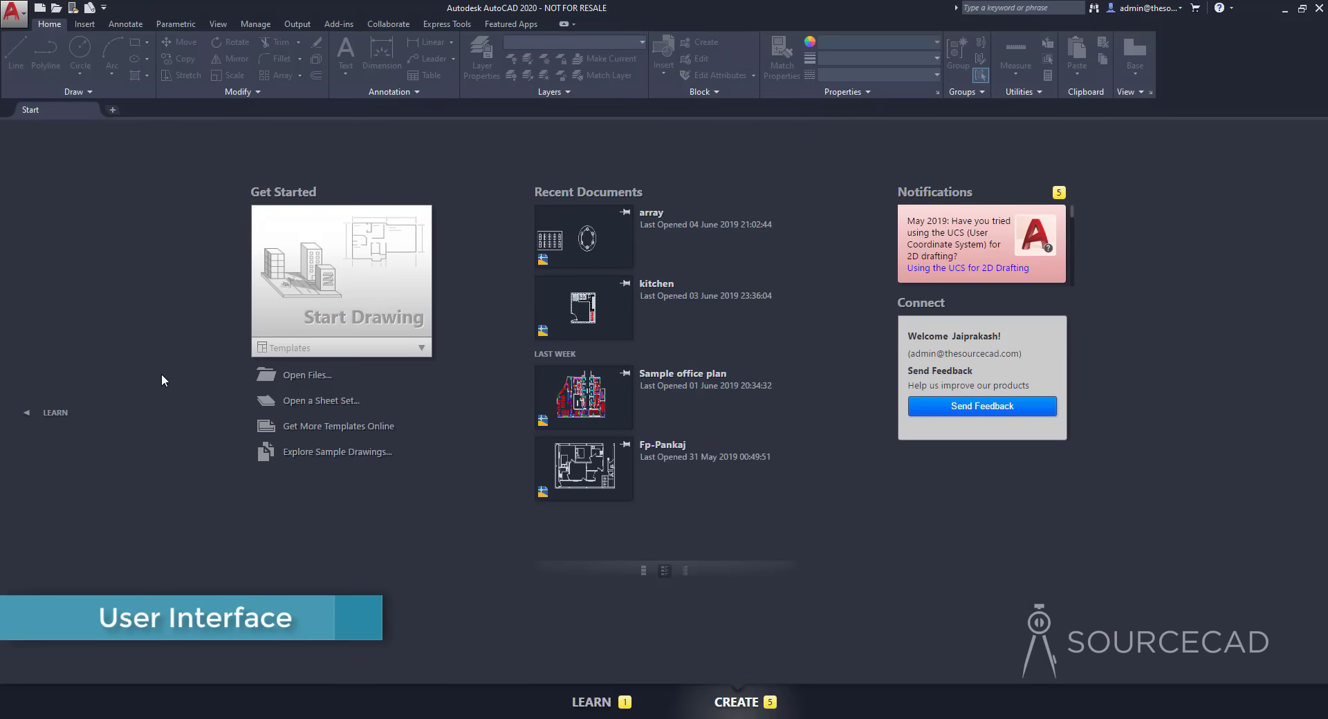
# - Start a new blank drawing
pyautogui.click(361, 275)
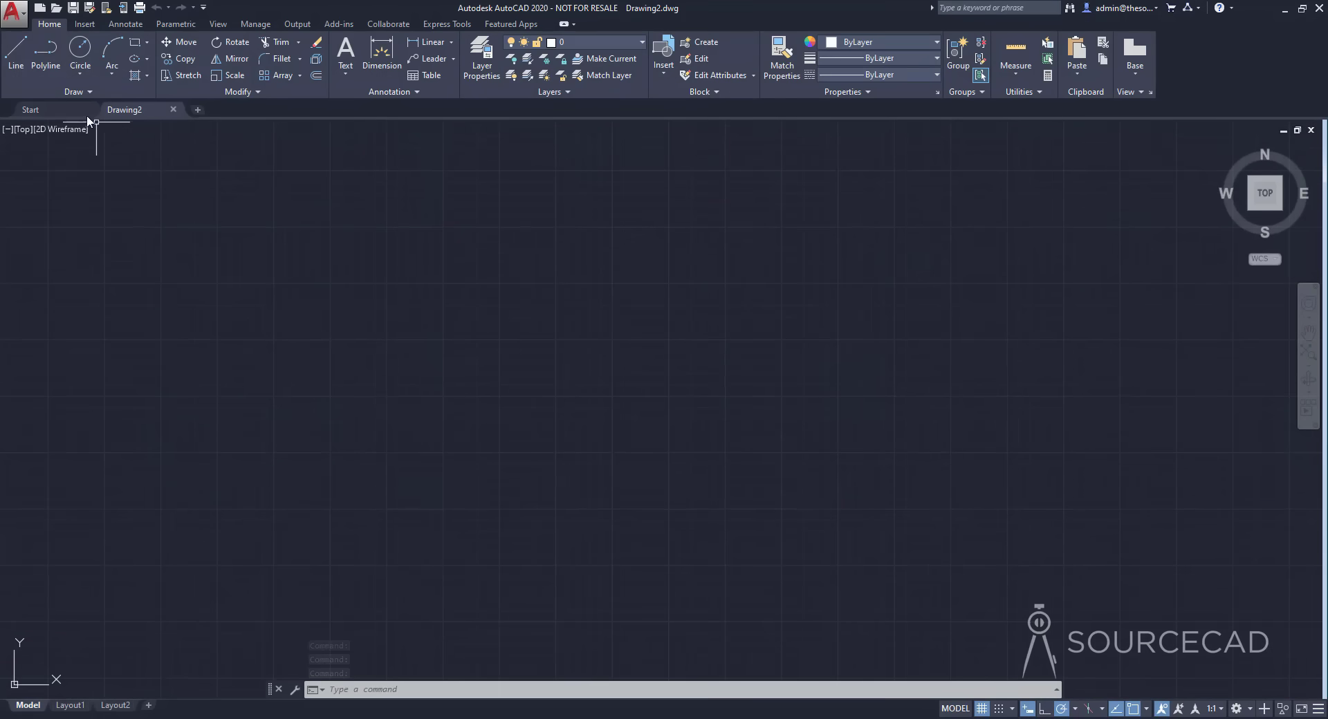
pyautogui.click(10, 18)
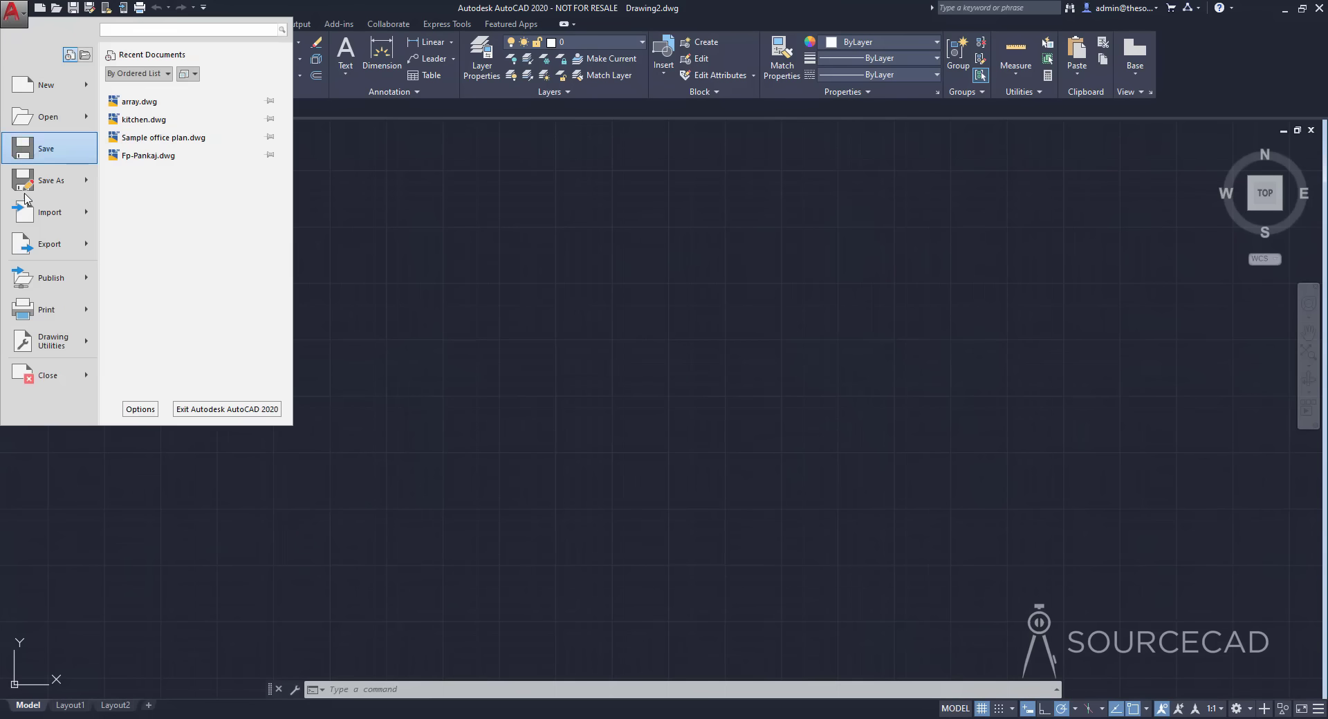
pyautogui.click(40, 21)
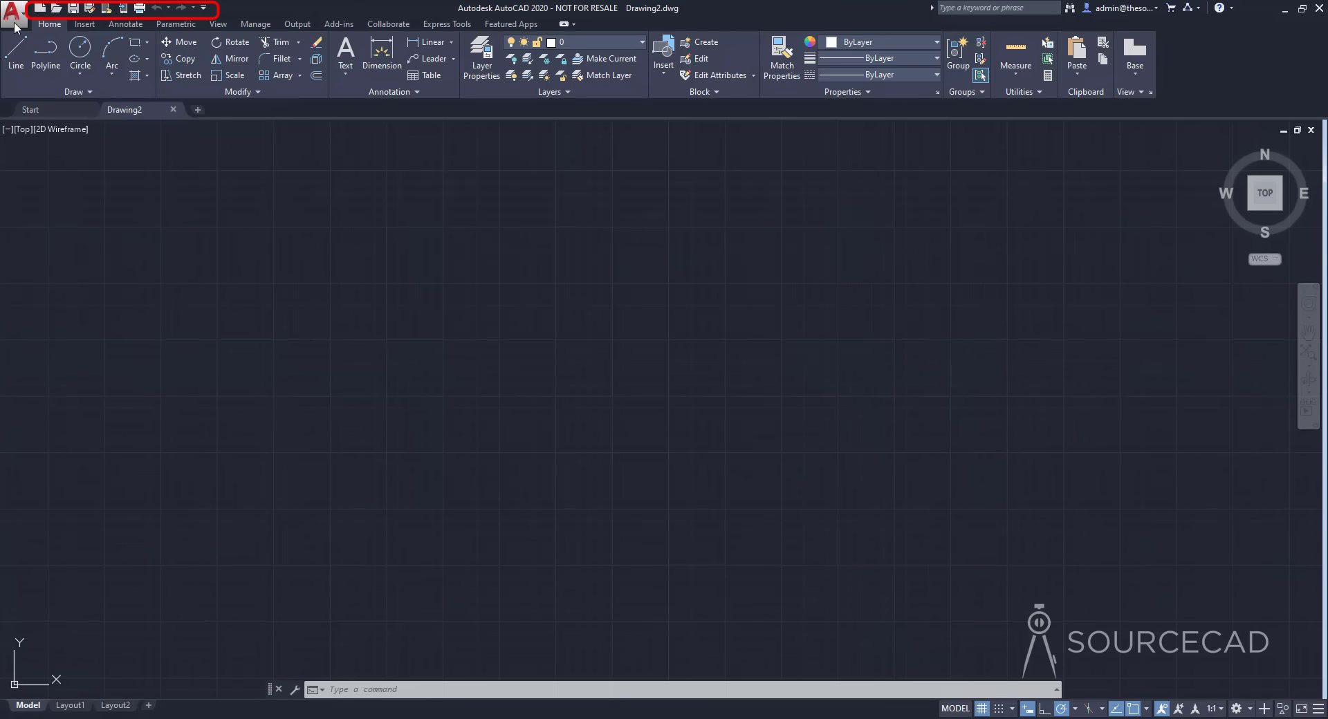
pyautogui.click(12, 16)
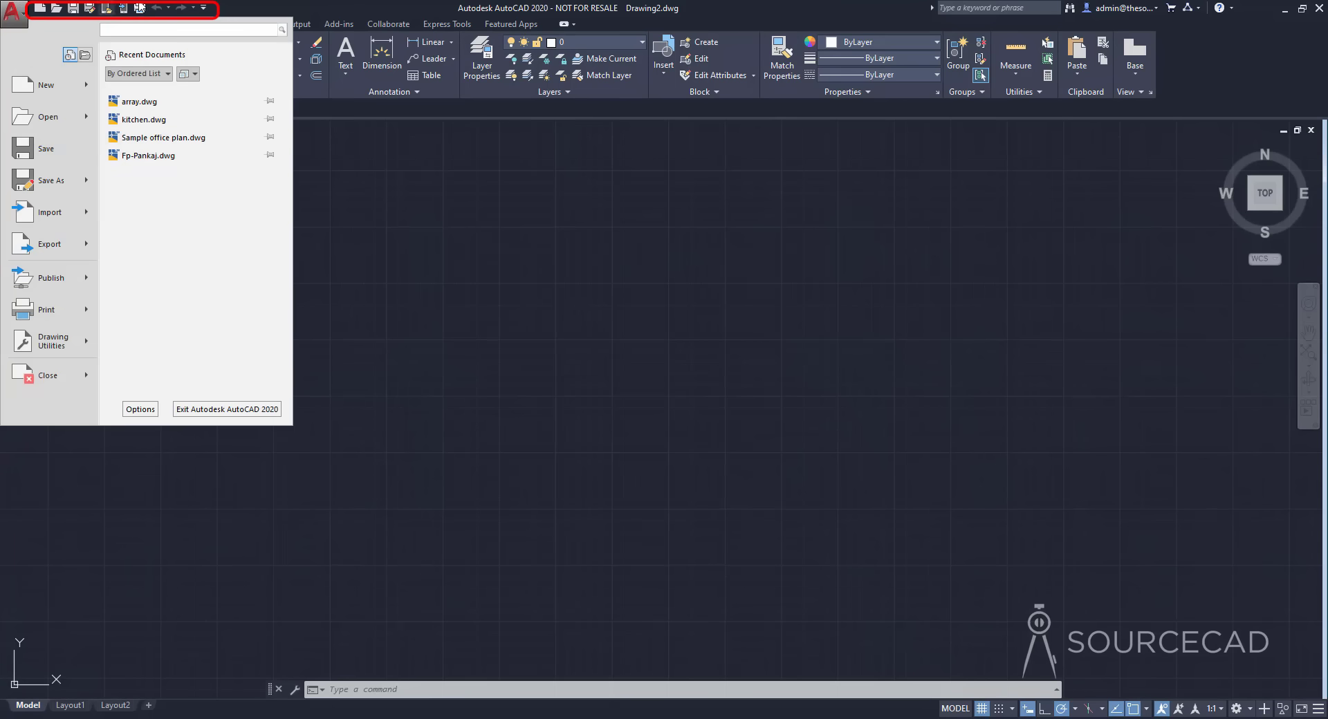
pyautogui.click(268, 11)
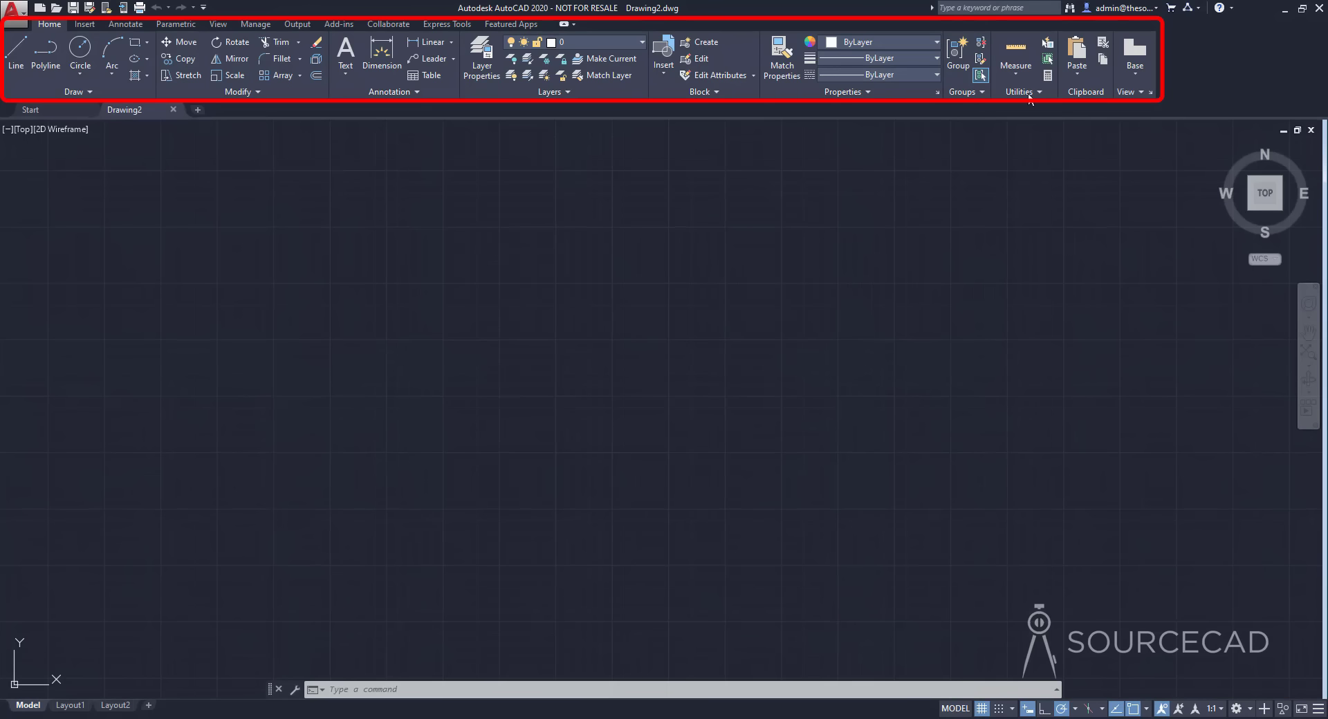
pyautogui.click(84, 23)
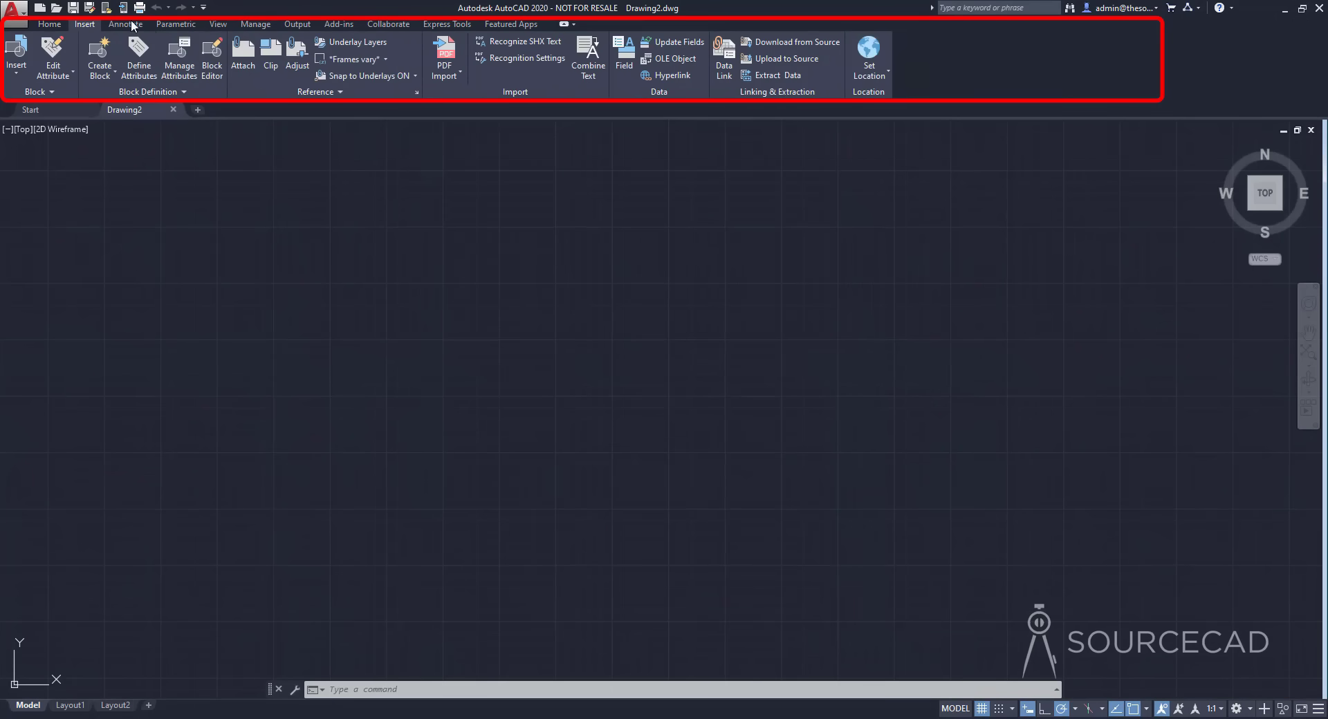
pyautogui.click(46, 25)
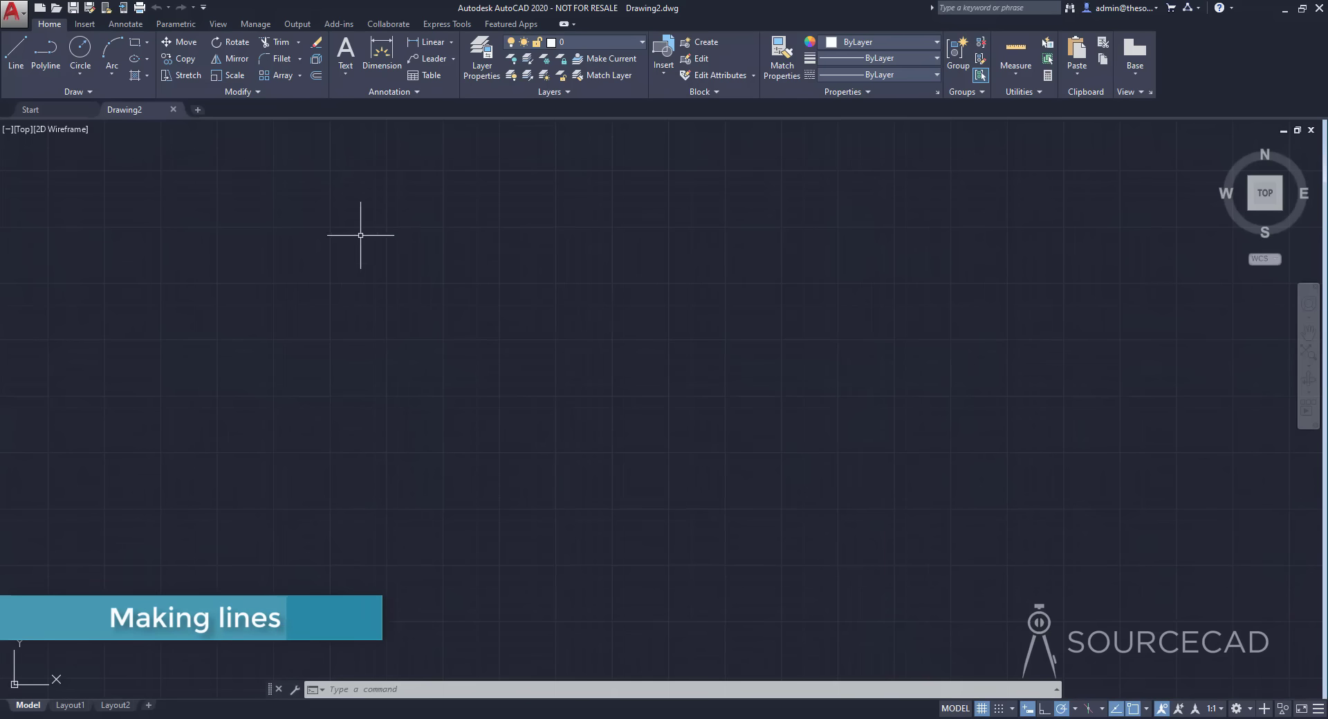
# - Turn off dynamic input and draw a closed triangle with the Line tool, with a horizontal base and its apex above
pyautogui.click(15, 53)
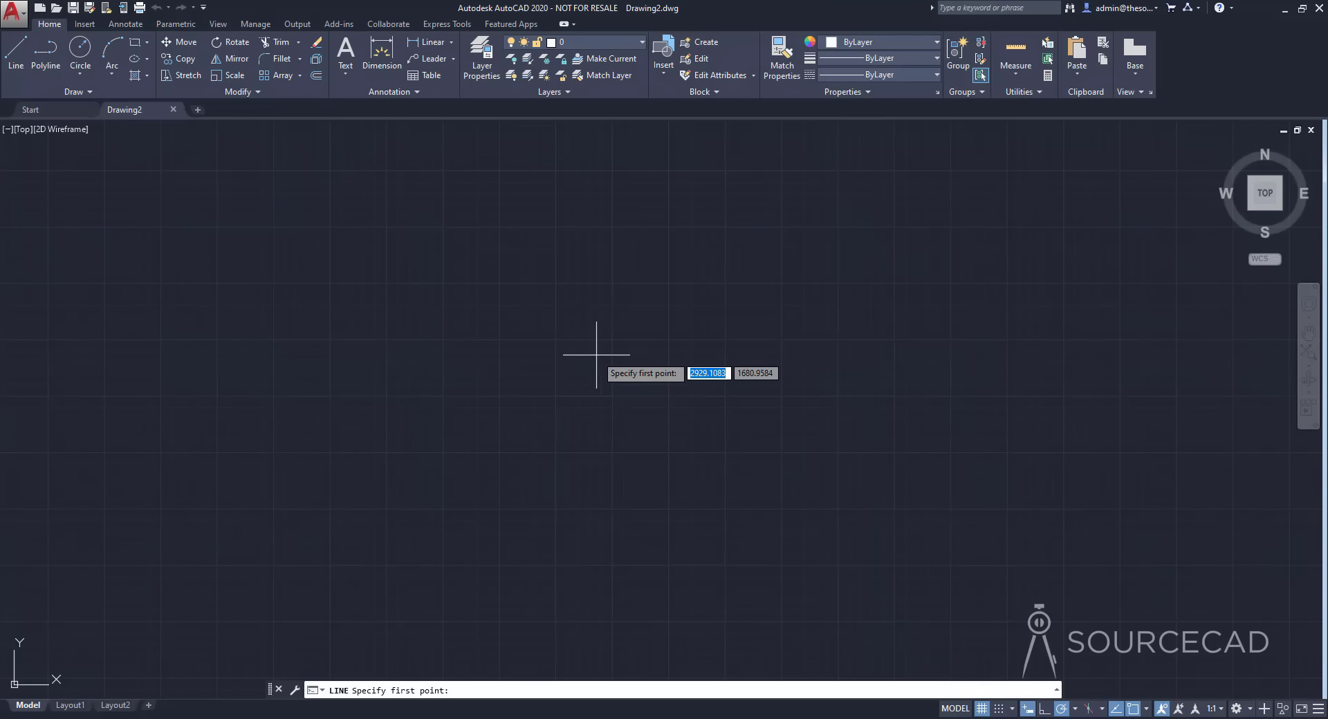
pyautogui.press('F12')
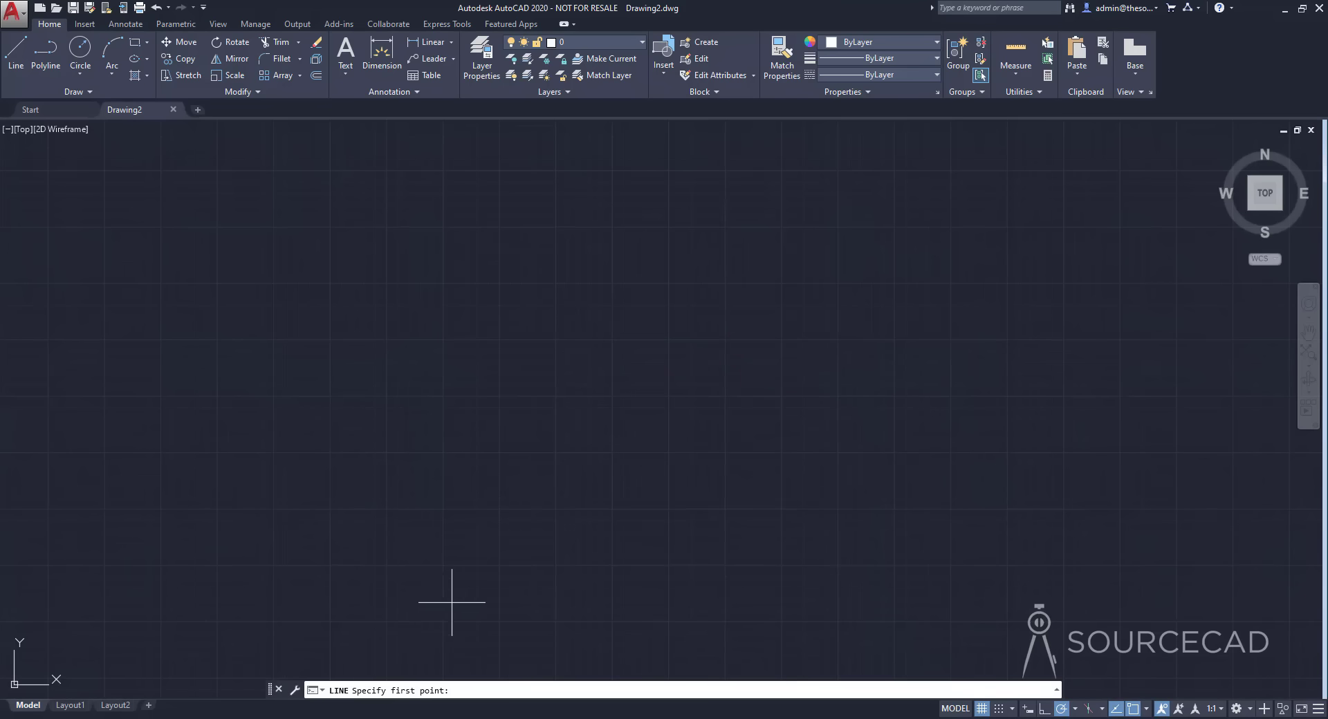
pyautogui.click(427, 477)
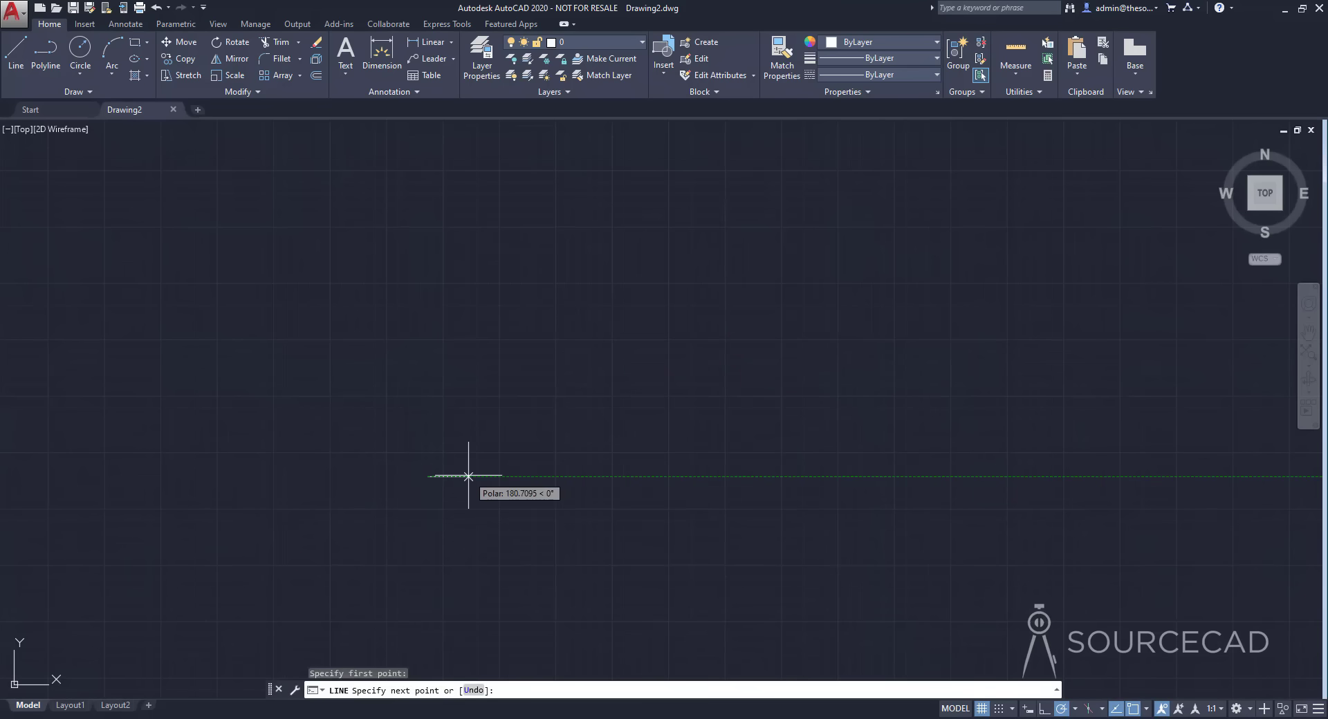
pyautogui.click(696, 476)
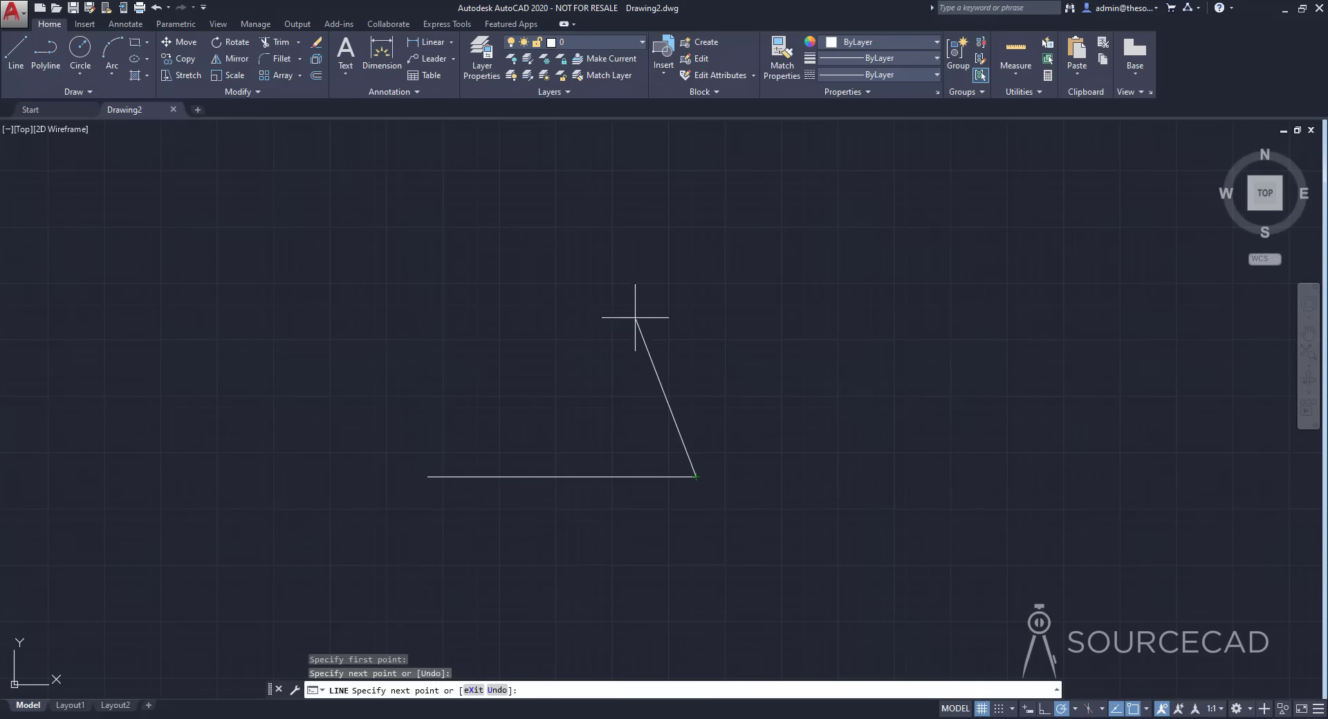
pyautogui.click(590, 225)
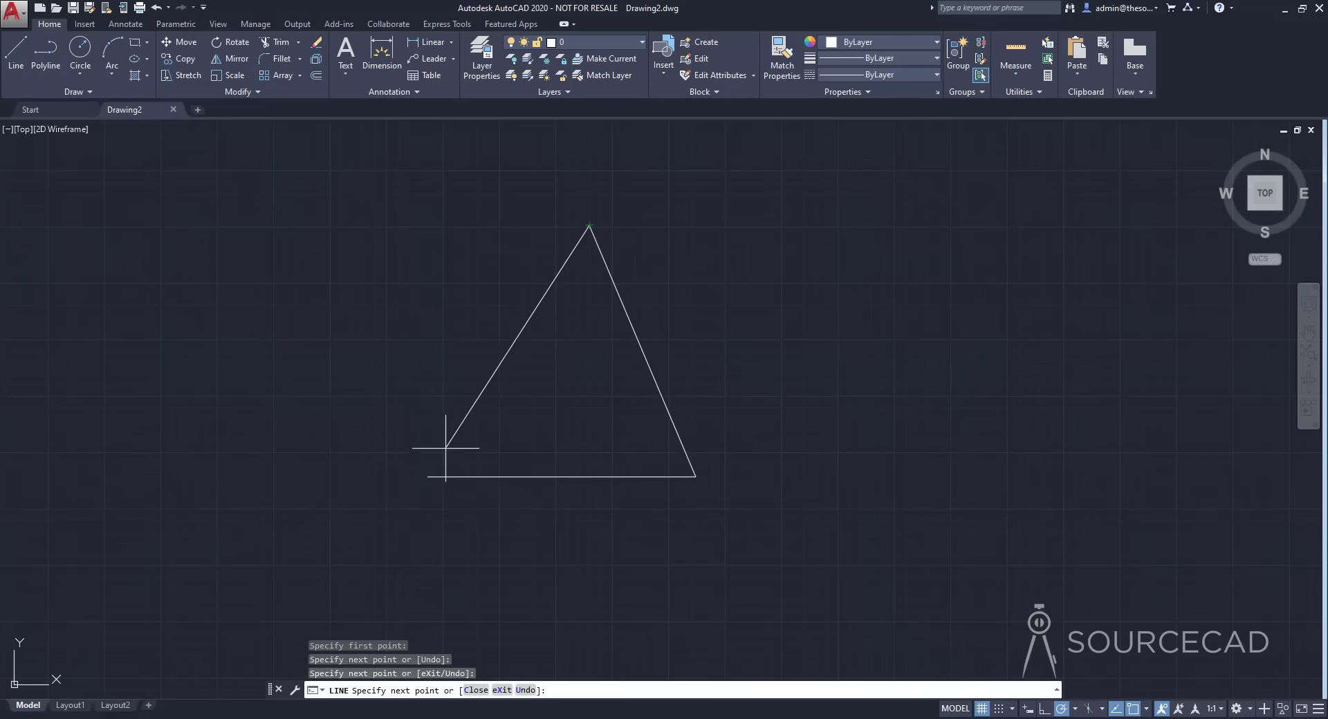
pyautogui.click(427, 477)
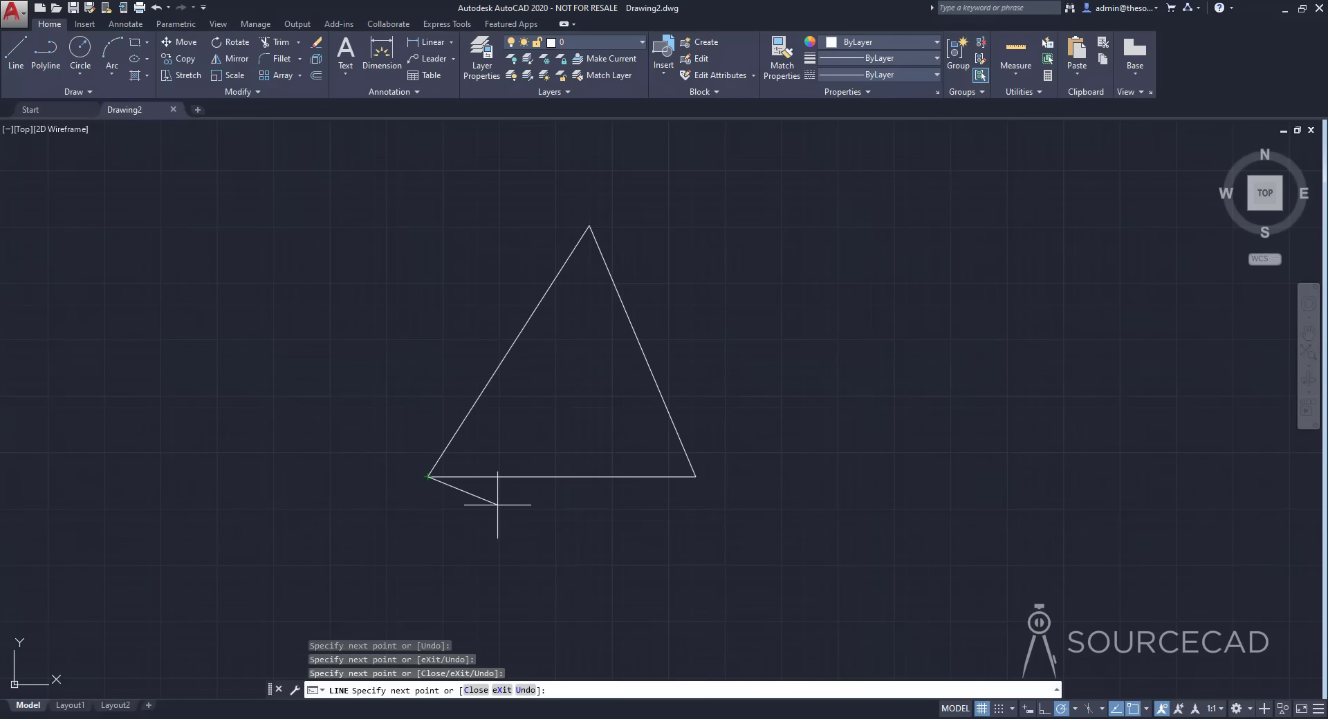
pyautogui.press('Return')
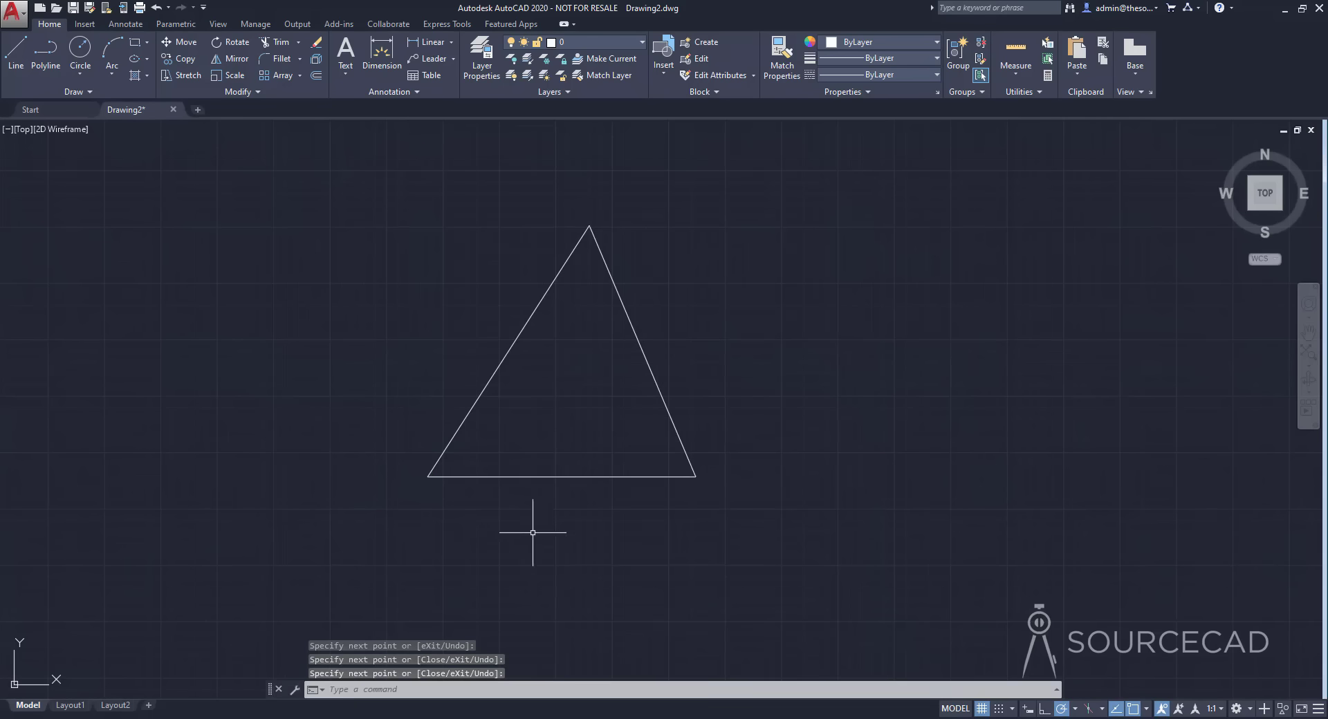
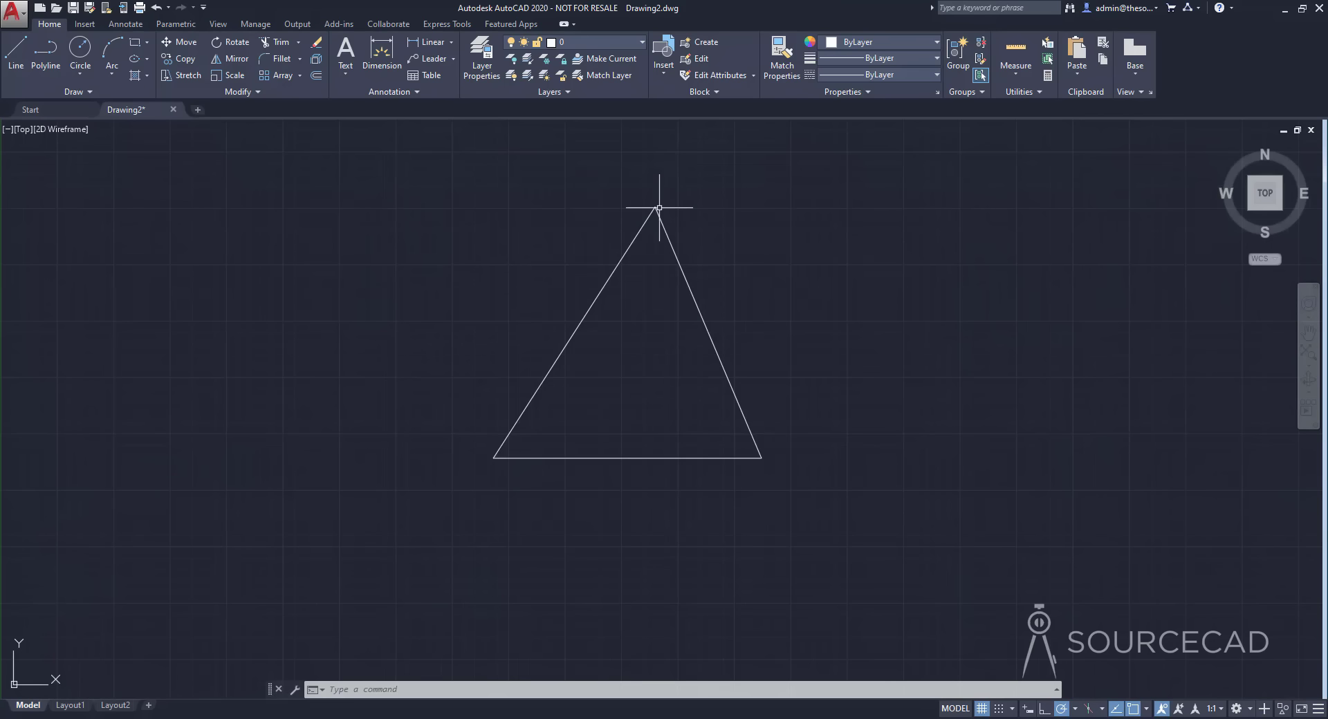
# - Examine the triangle's apex and lower-left corner up close, returning to a view of the whole triangle
pyautogui.scroll(4, 659, 208)
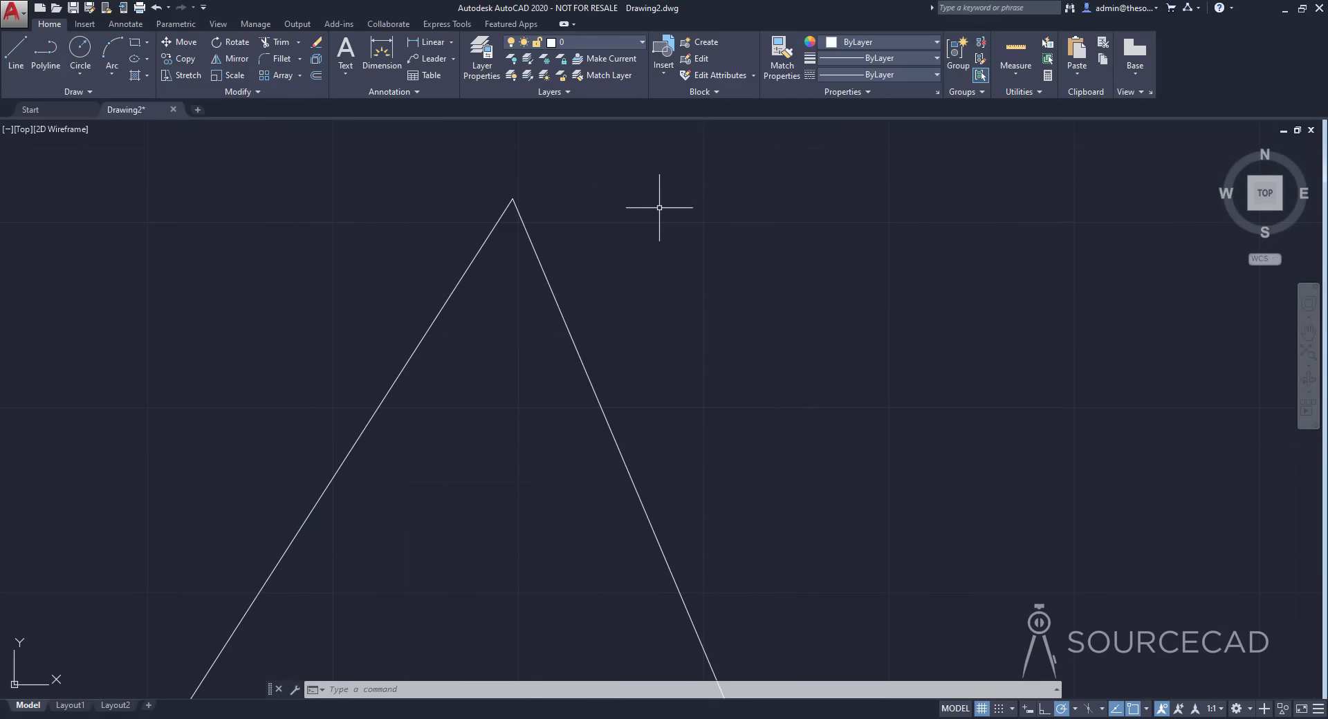
pyautogui.scroll(-3, 659, 208)
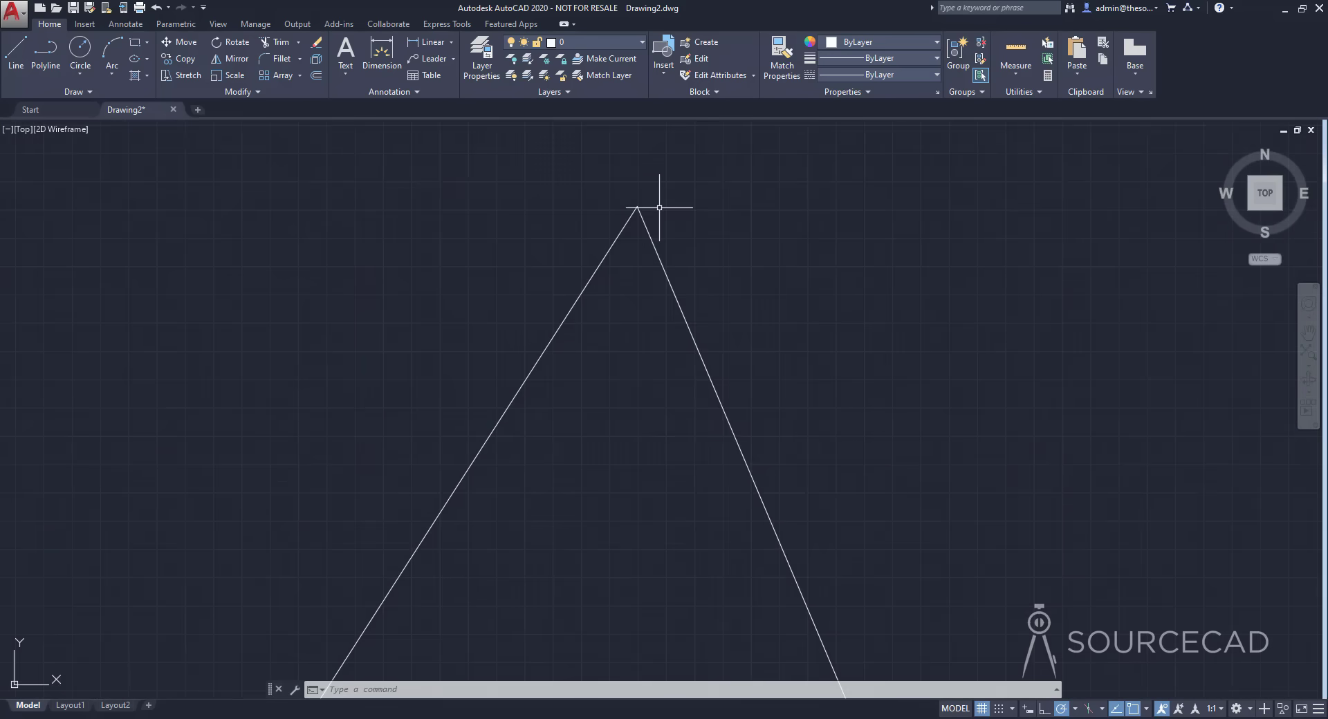
pyautogui.scroll(-4, 659, 207)
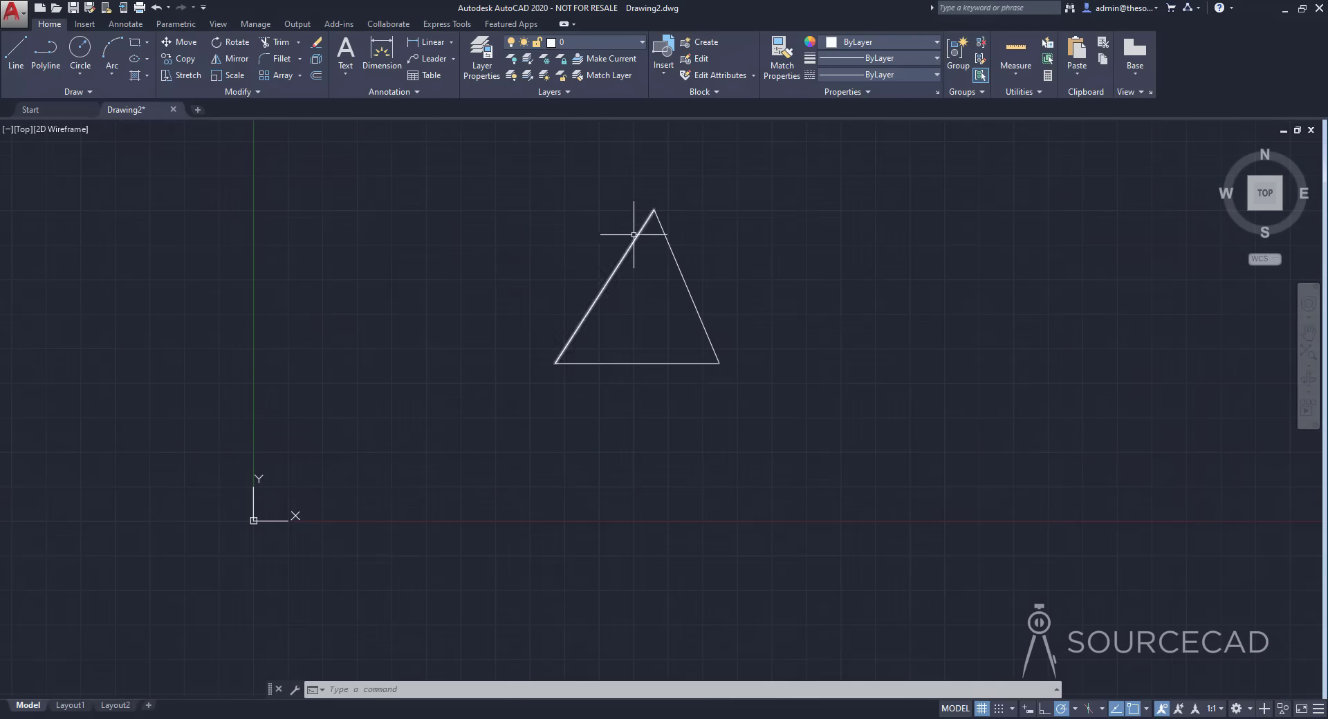
pyautogui.scroll(5, 557, 369)
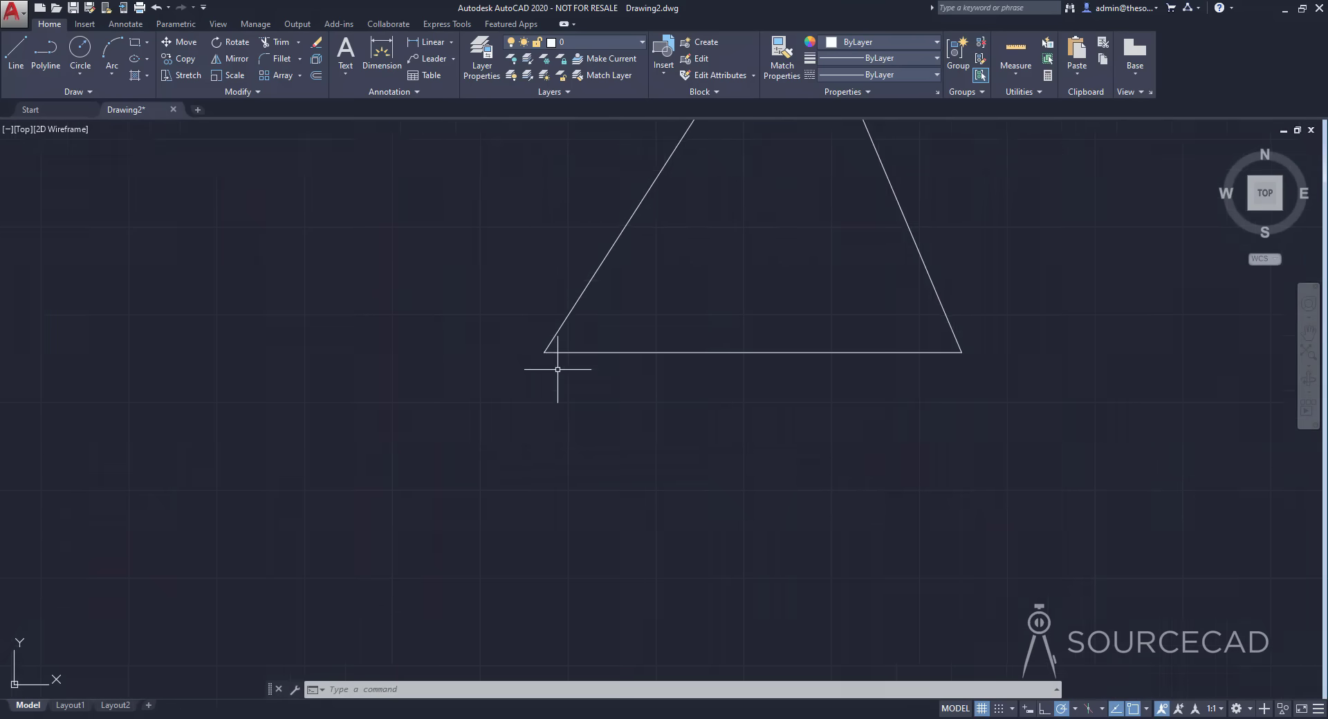
pyautogui.scroll(2, 555, 366)
pyautogui.scroll(2, 555, 367)
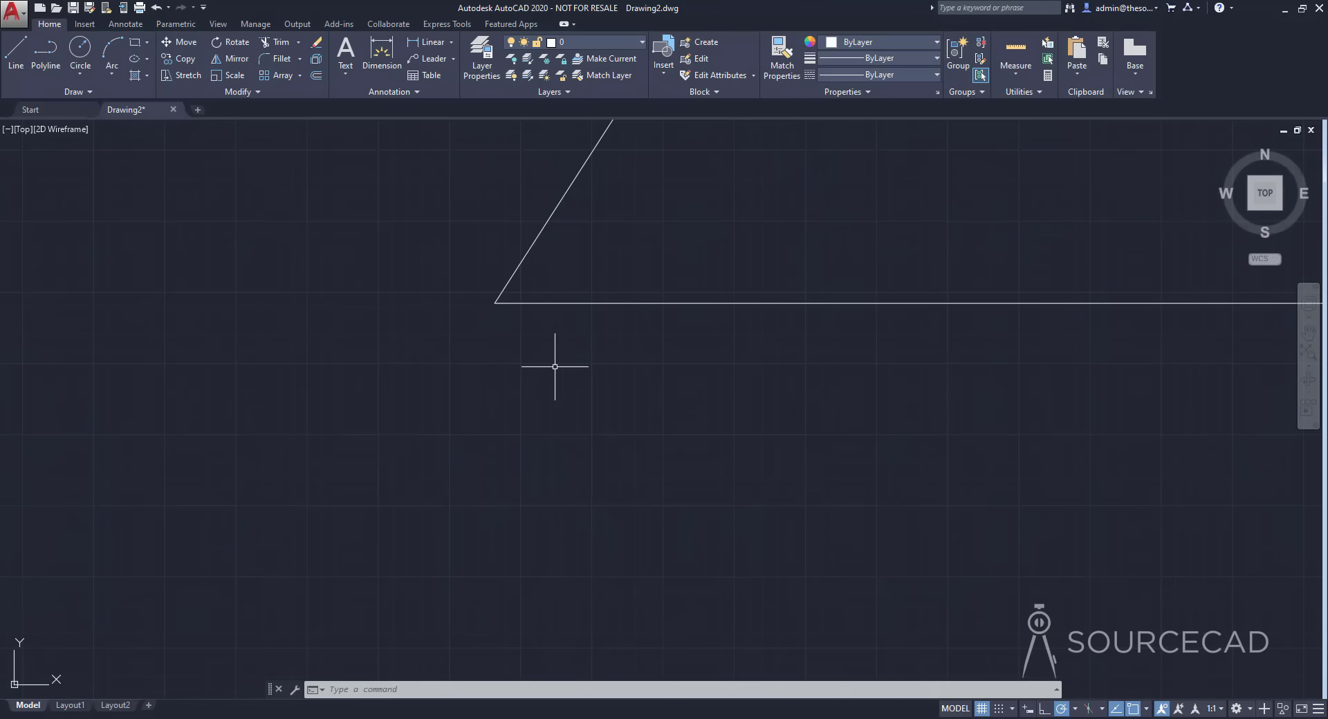
pyautogui.scroll(-8, 555, 367)
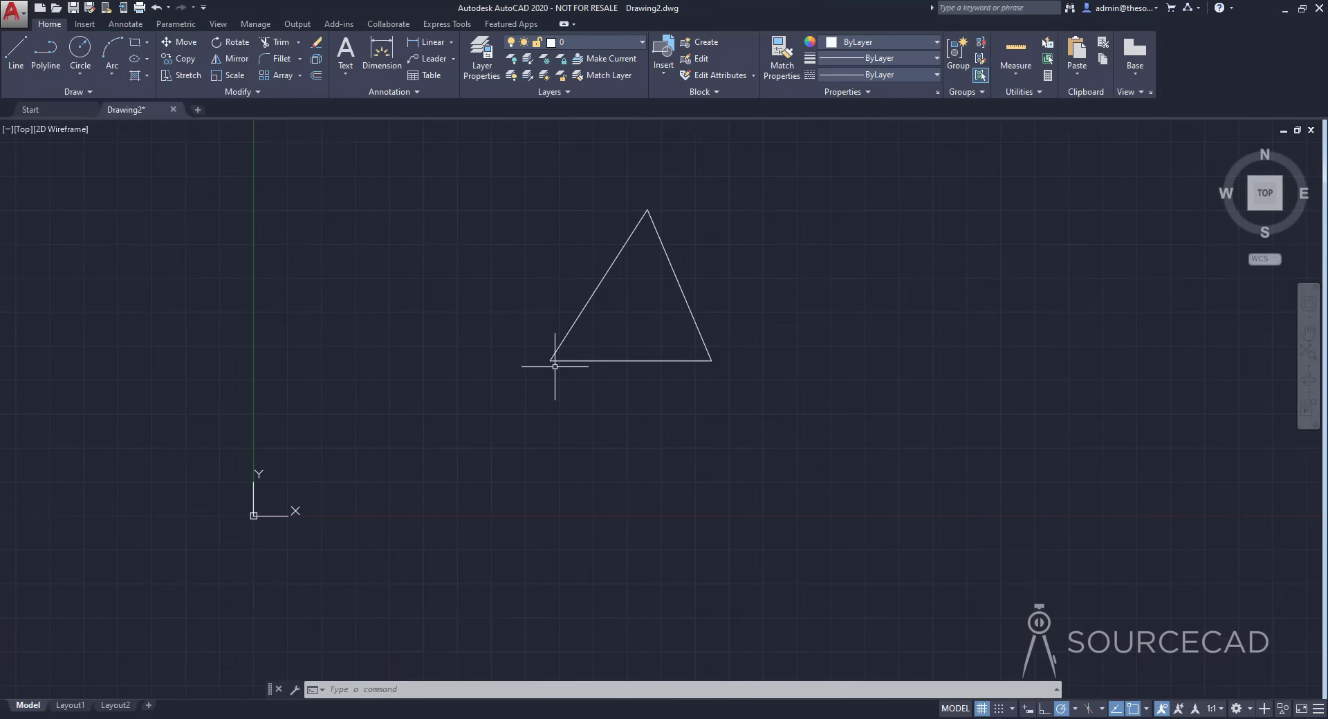
# - Select the triangle's three sides one by one and clear the selection
pyautogui.click(574, 323)
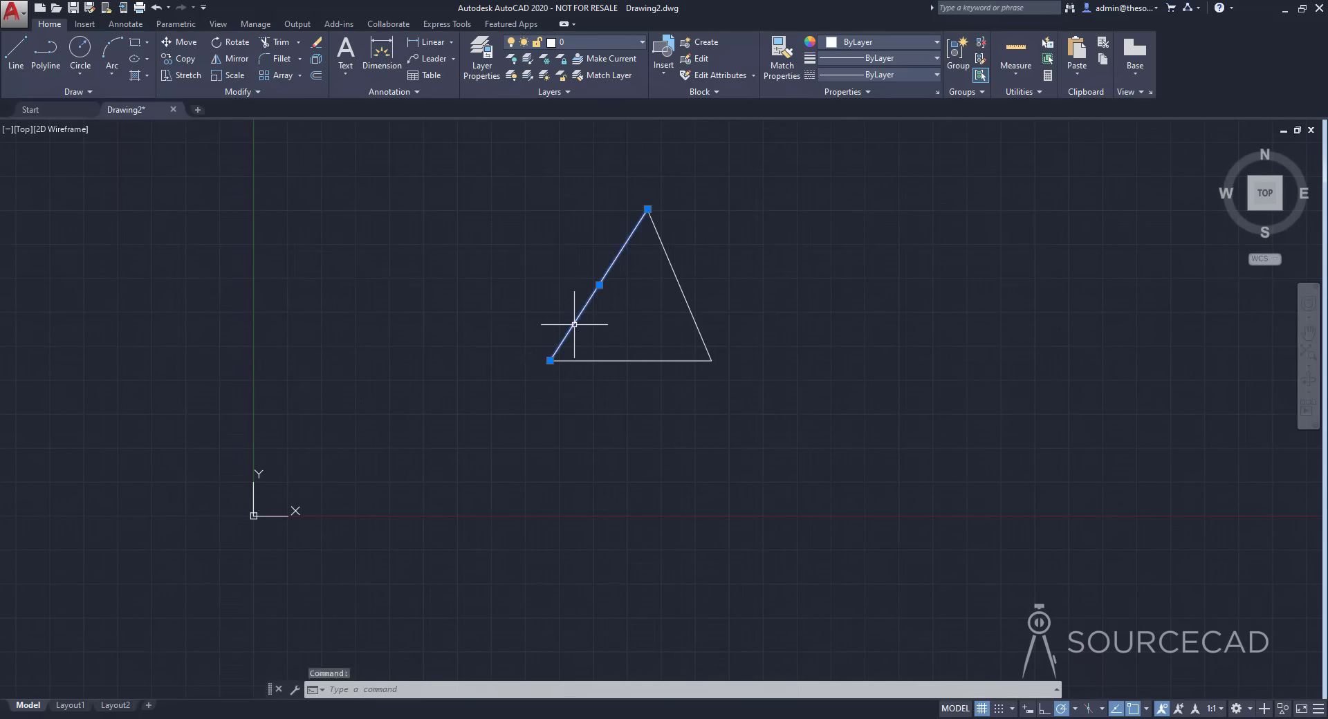
pyautogui.click(563, 360)
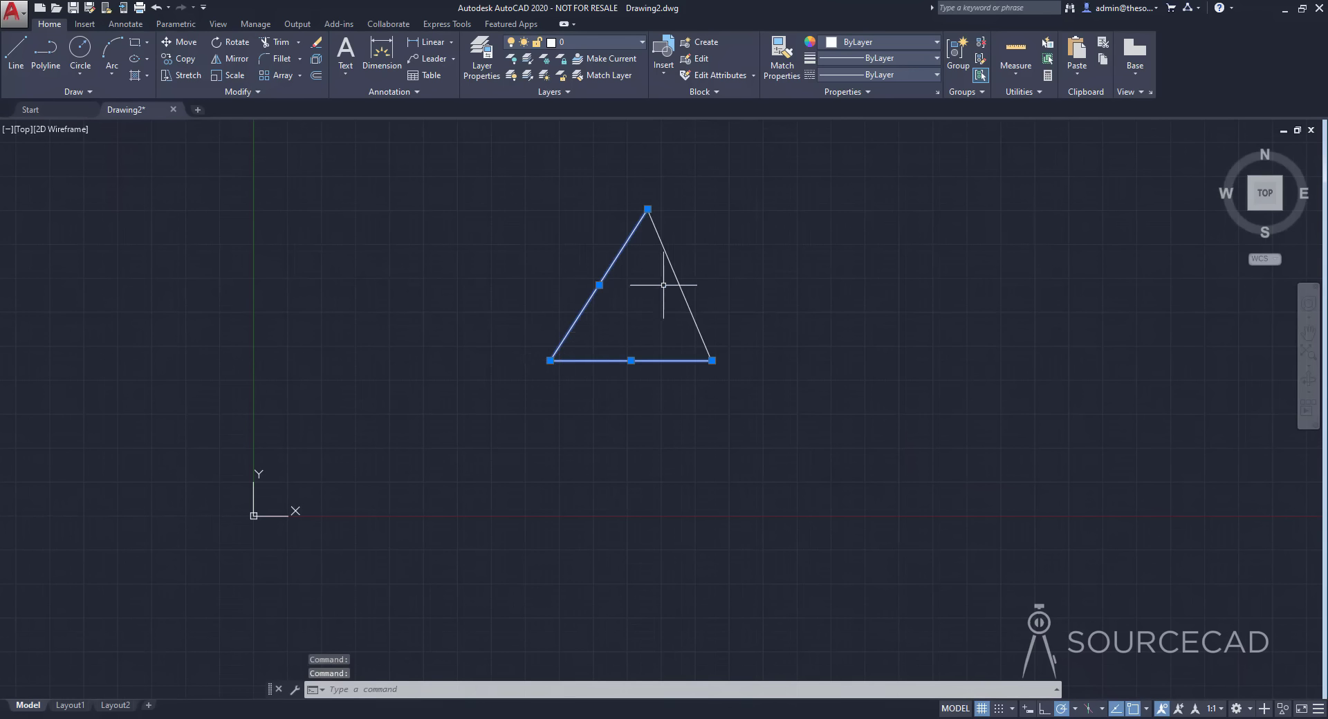
pyautogui.click(666, 250)
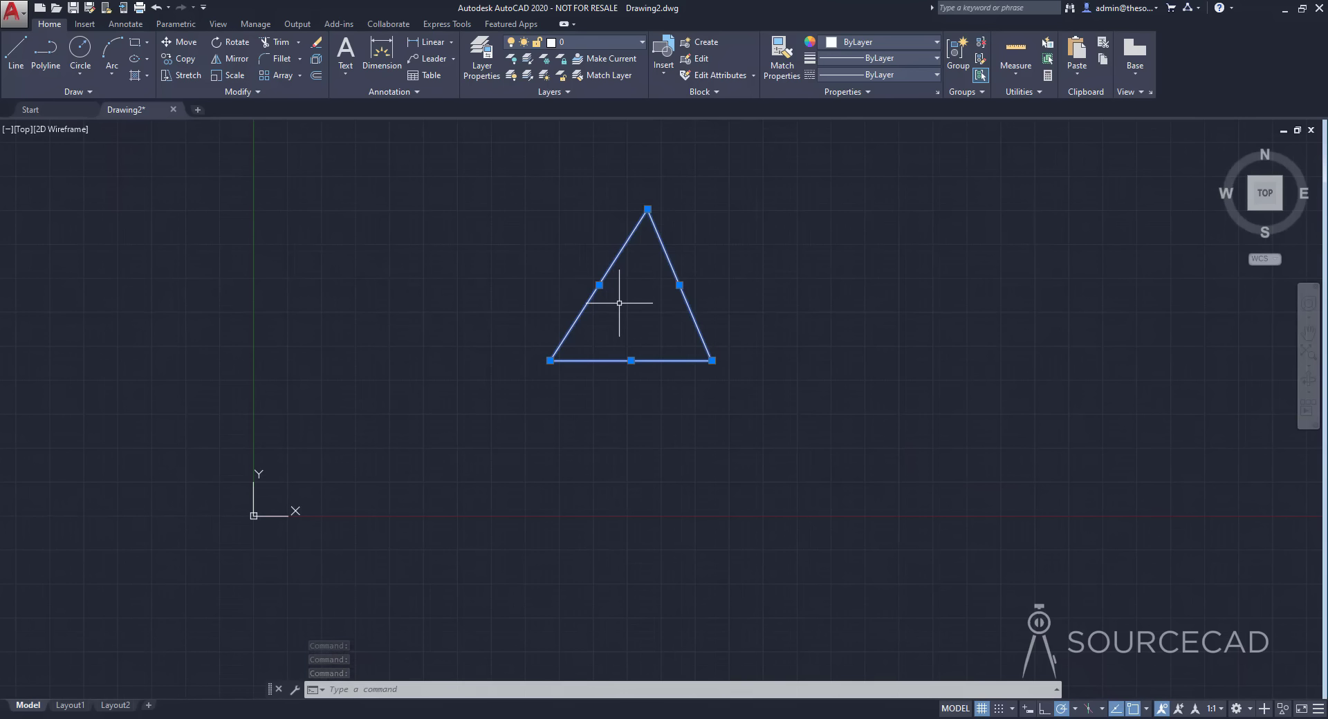
pyautogui.press('Escape')
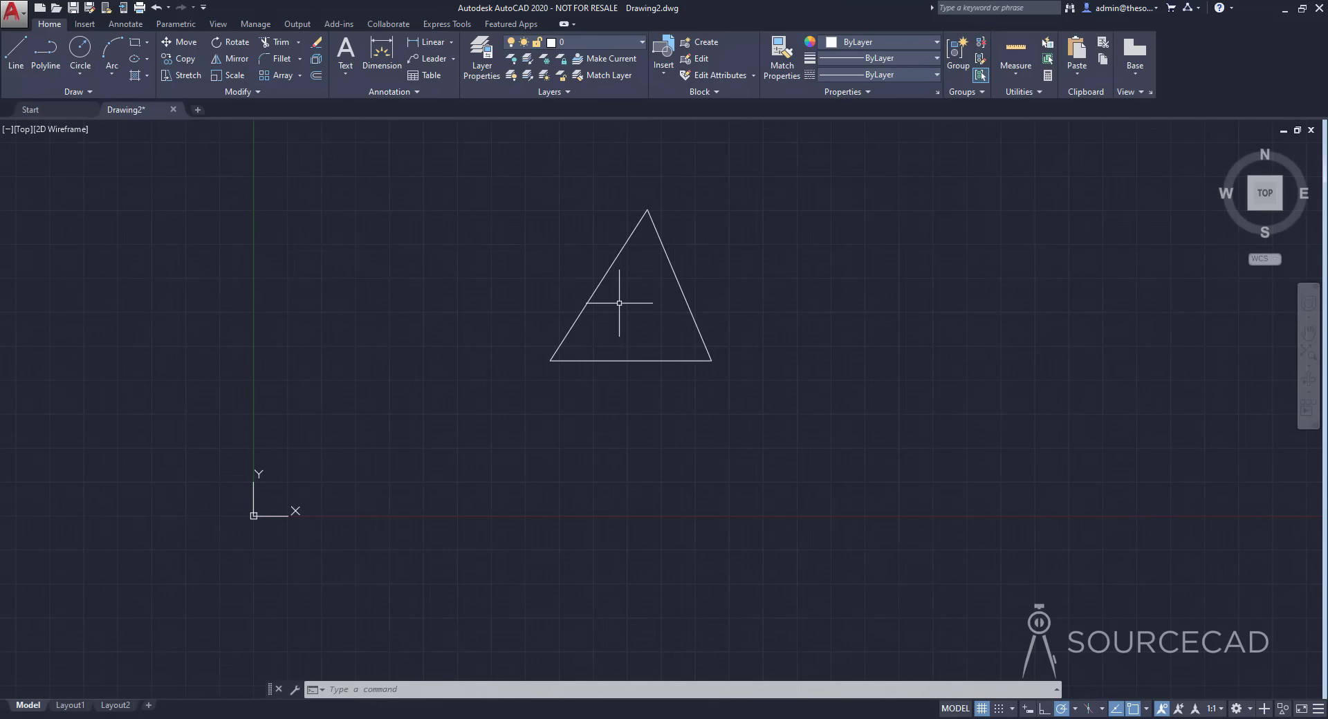
# - Draw a circle to the right of the triangle, with its lowest point level with the triangle's base
pyautogui.moveTo(619, 303); pyautogui.dragTo(465, 386, button='middle')
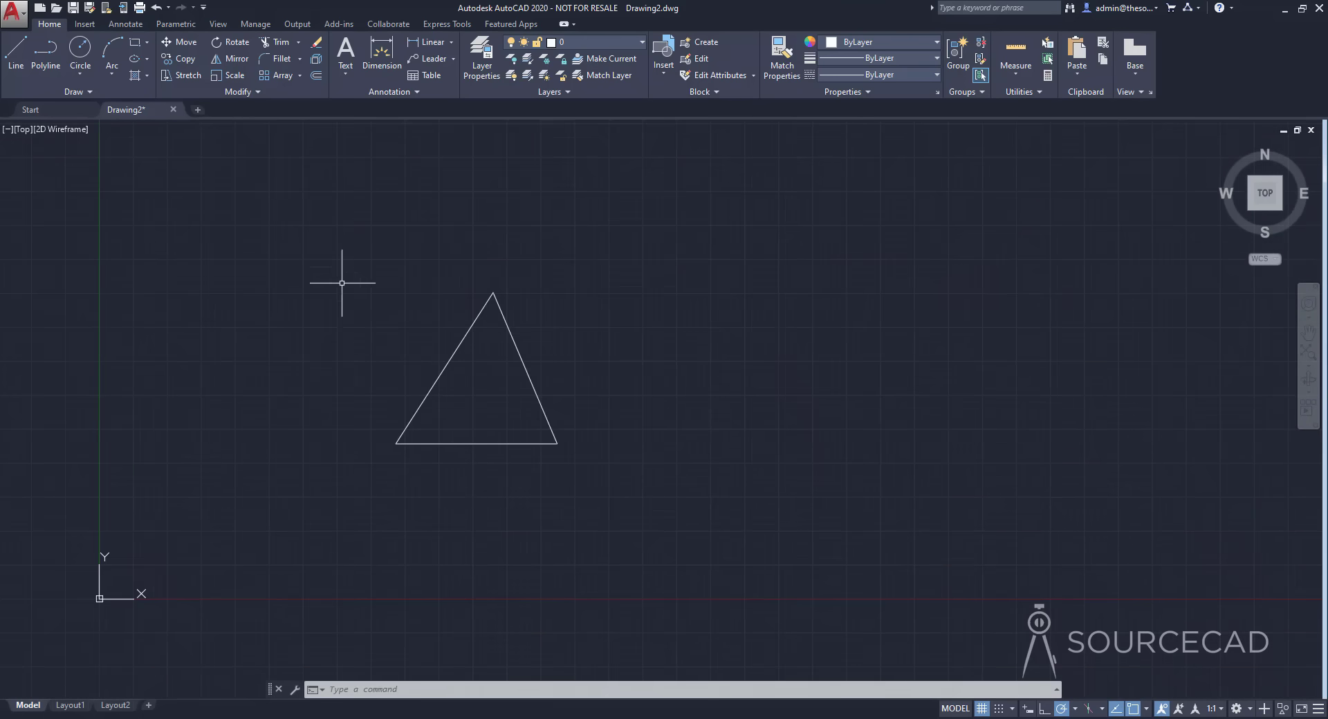
pyautogui.click(81, 48)
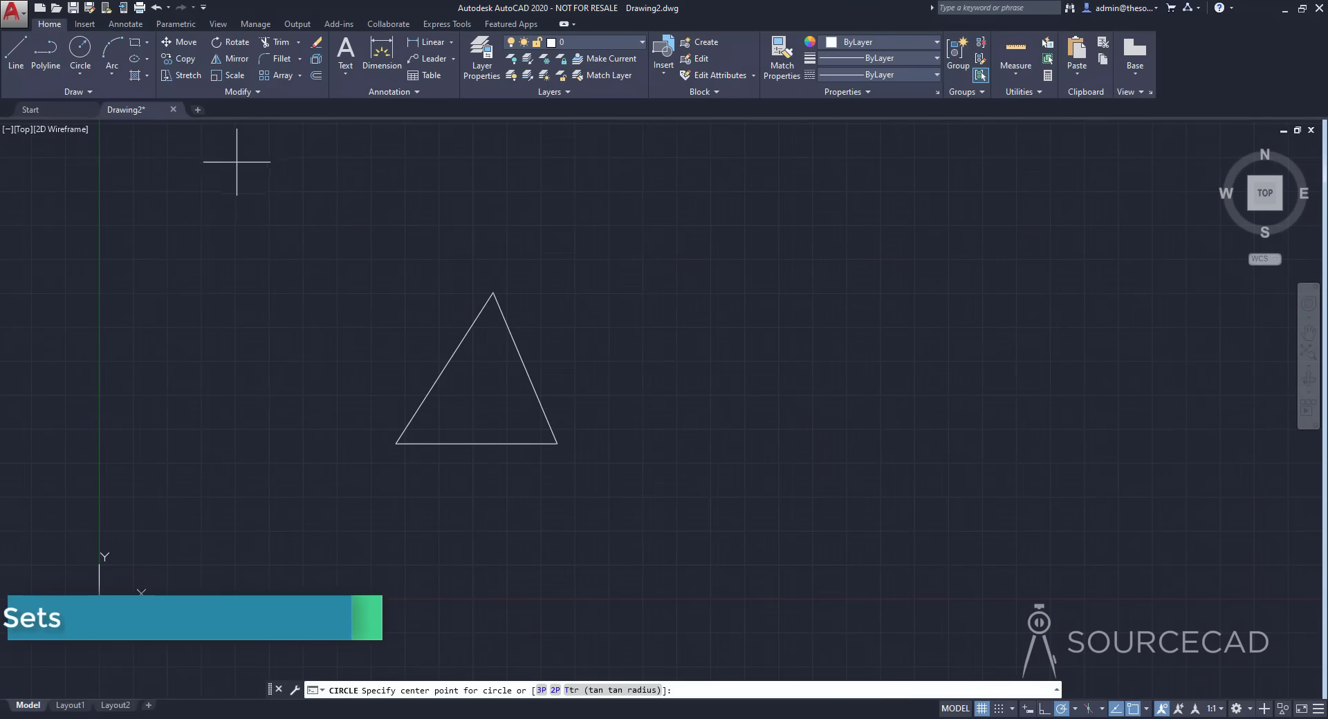
pyautogui.click(691, 376)
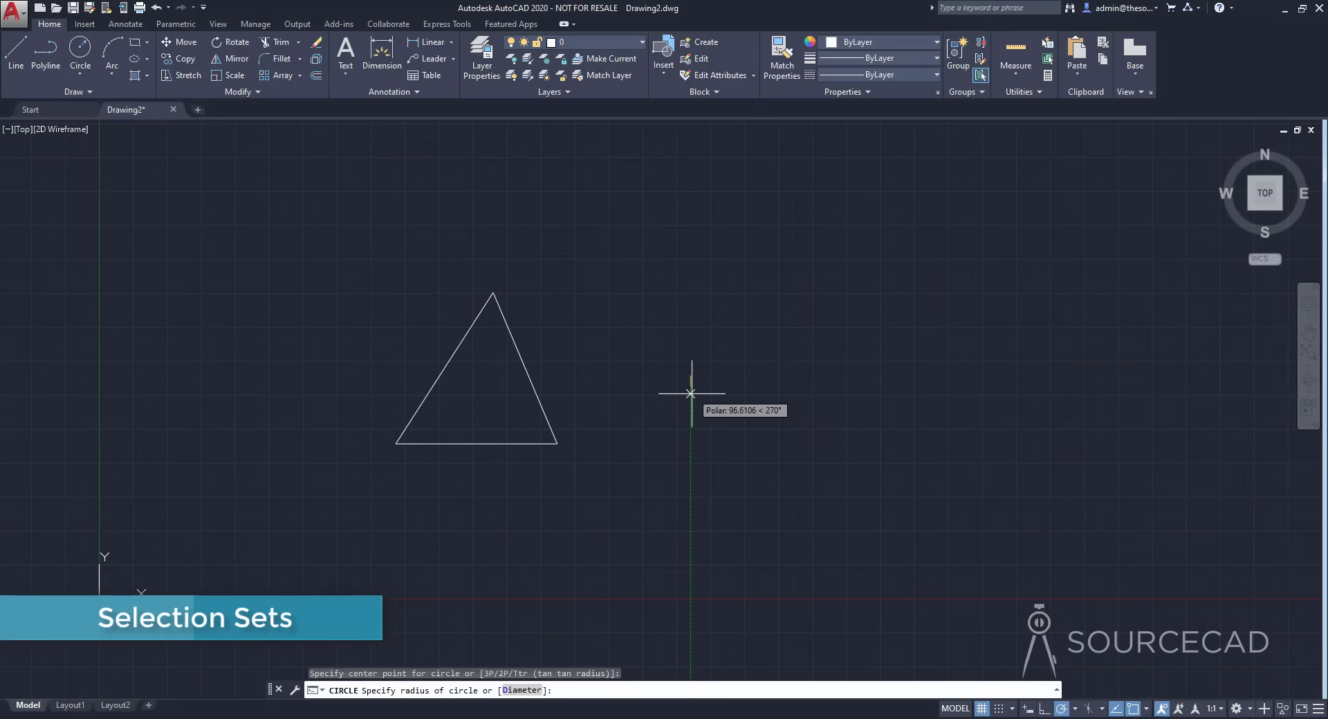
pyautogui.click(690, 443)
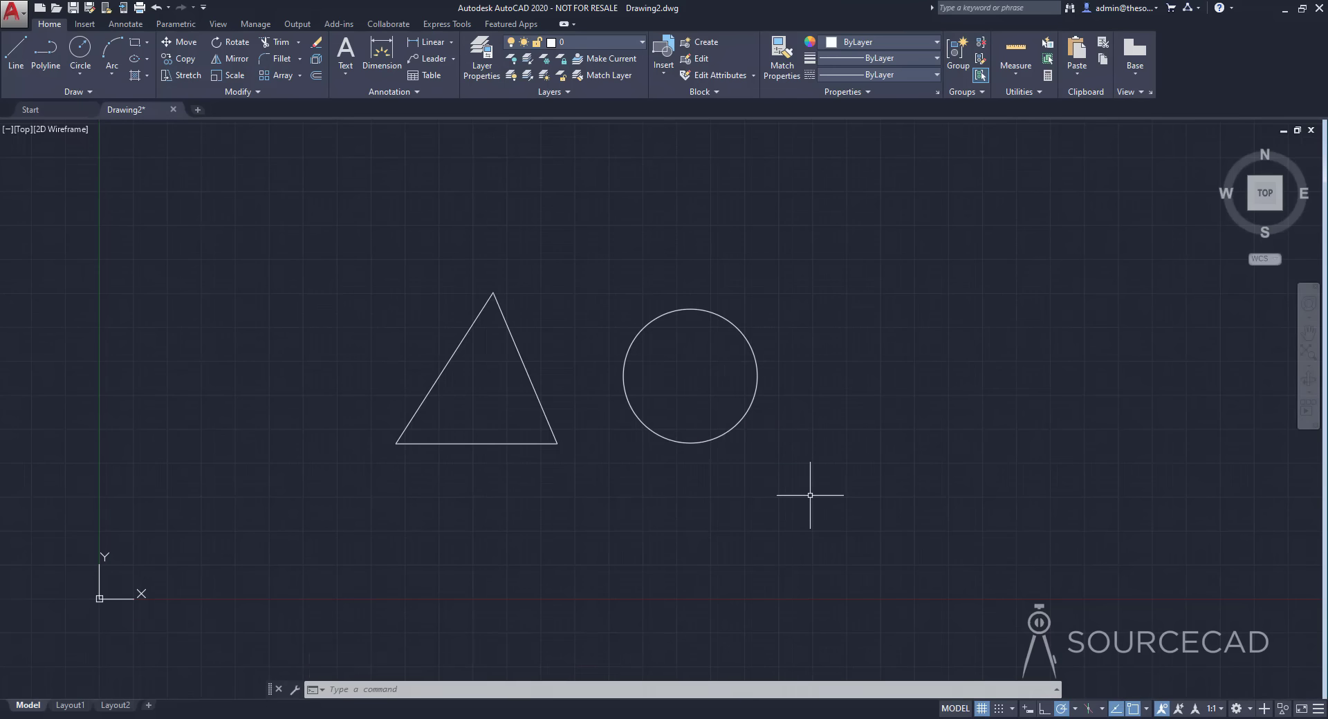
# - Select the circle directly and with an enclosing selection window, clearing the selection each time
pyautogui.click(628, 402)
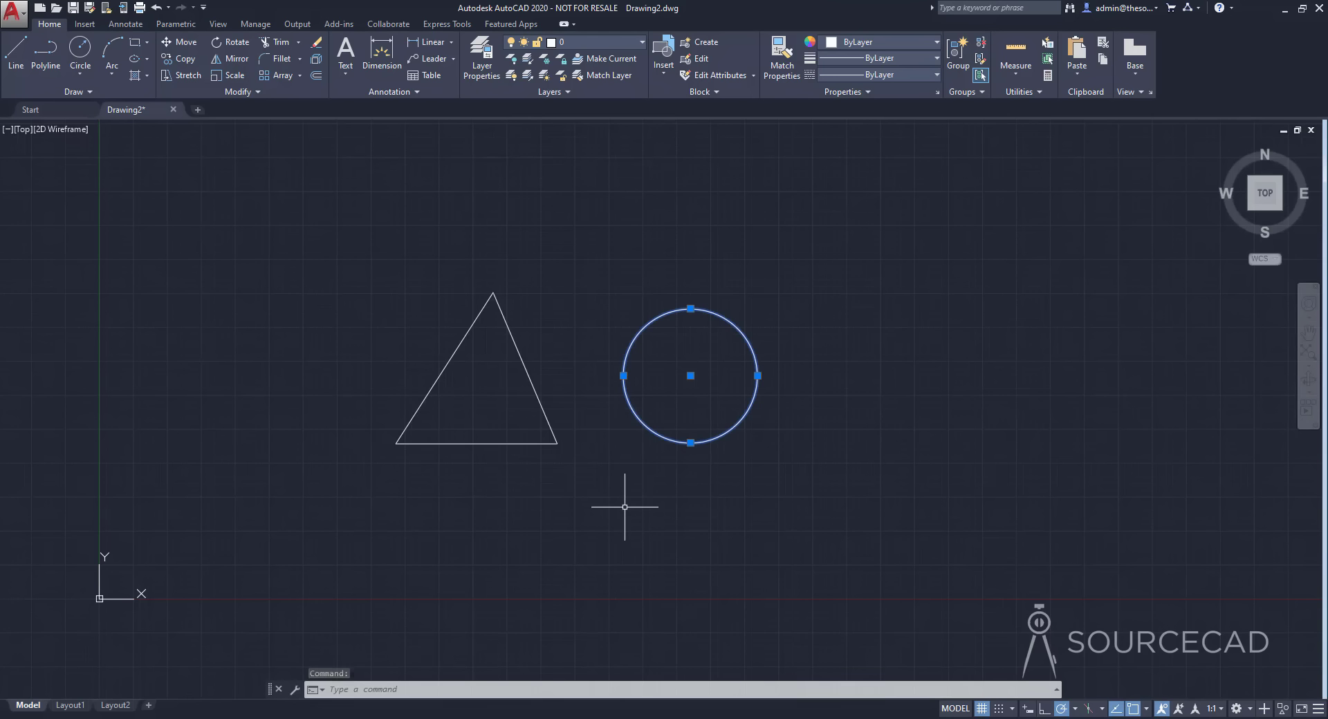
pyautogui.press('Escape')
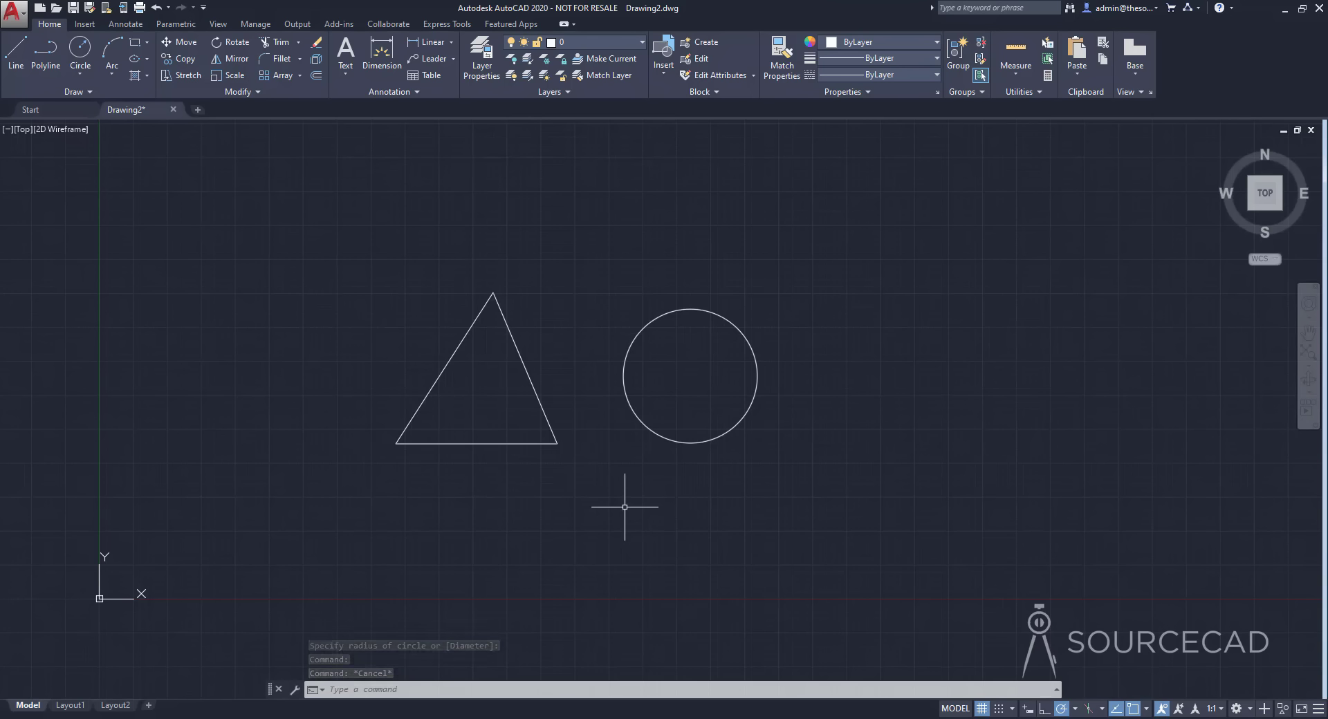
pyautogui.click(548, 206)
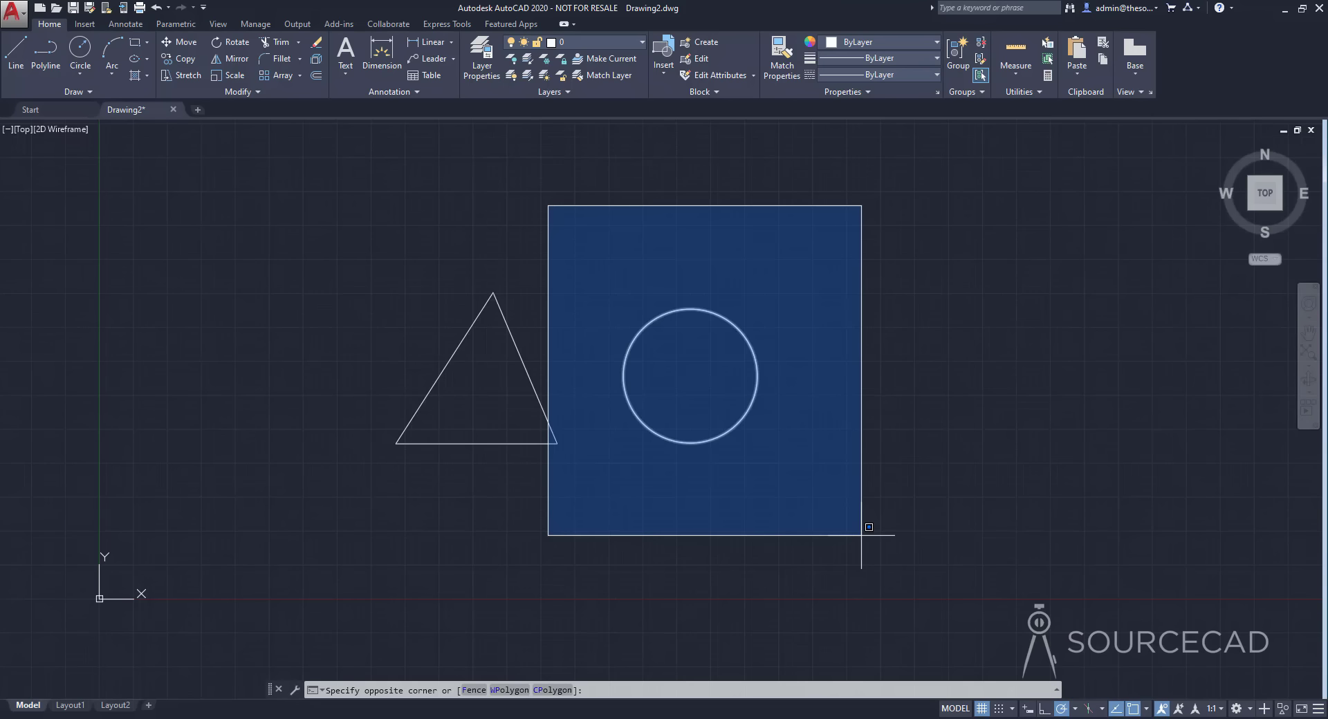
pyautogui.click(861, 535)
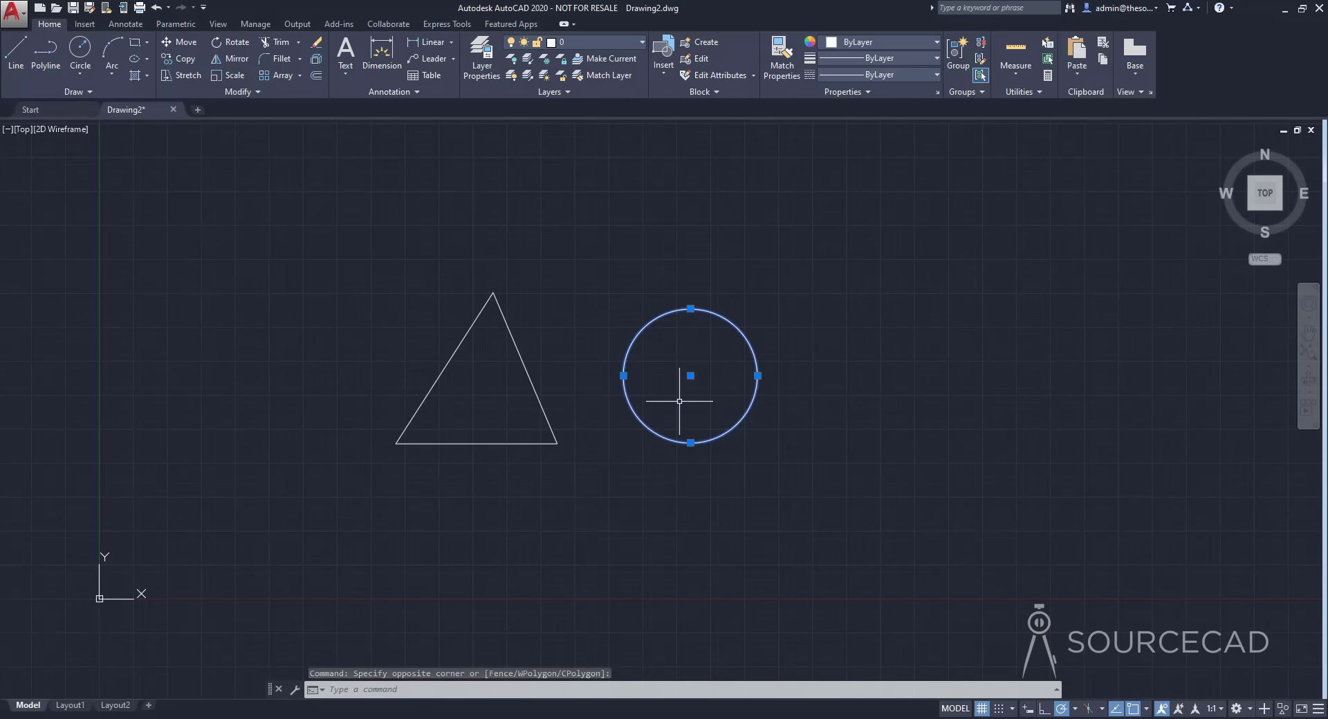
pyautogui.press('Escape')
# - Select the triangle and the circle together with one selection window enclosing both shapes
pyautogui.click(334, 216)
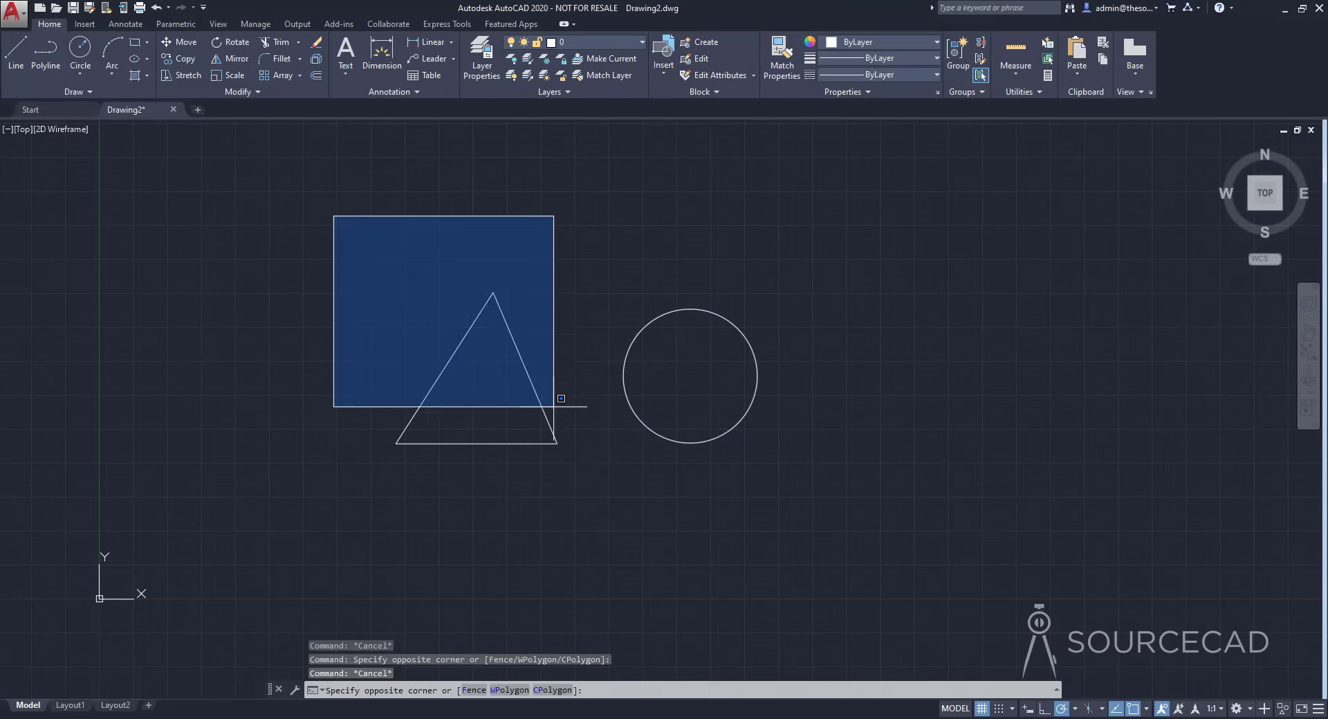
pyautogui.click(806, 534)
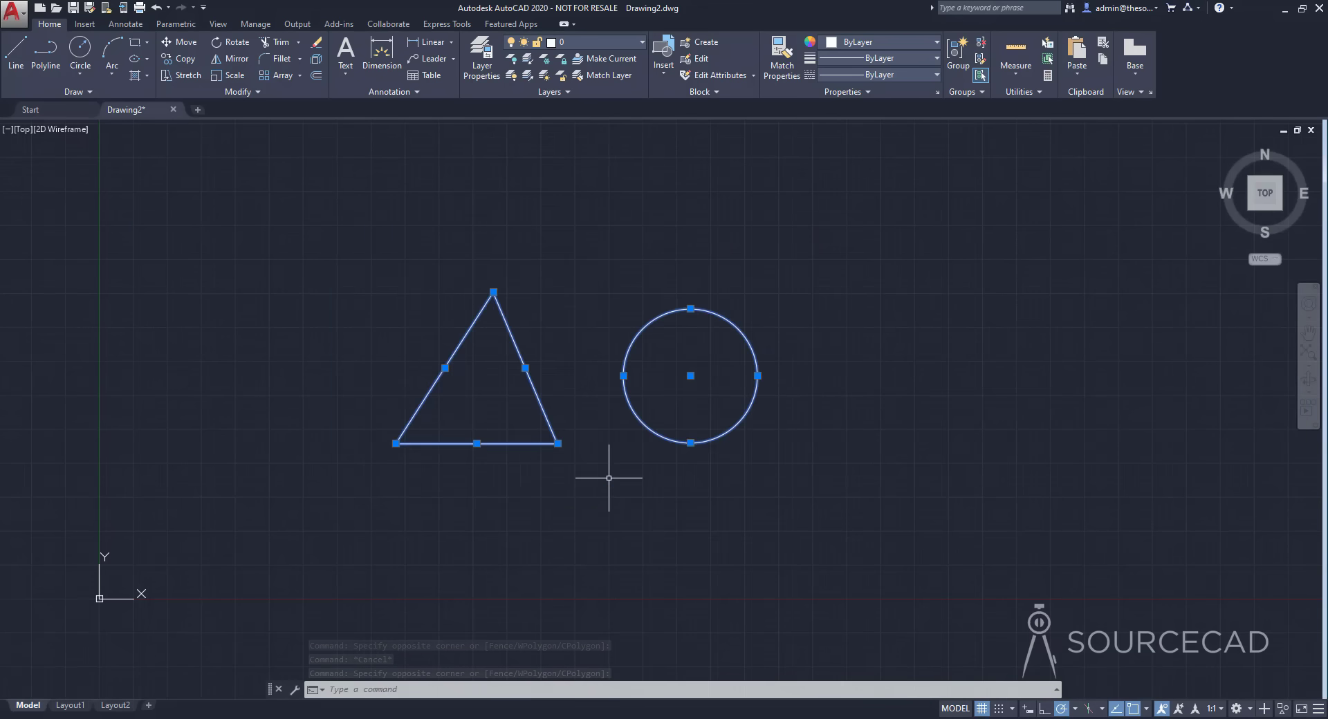
# - Select the circle and the triangle's two slanted sides with a crossing window that misses the base, and clear the selection
pyautogui.press('Escape')
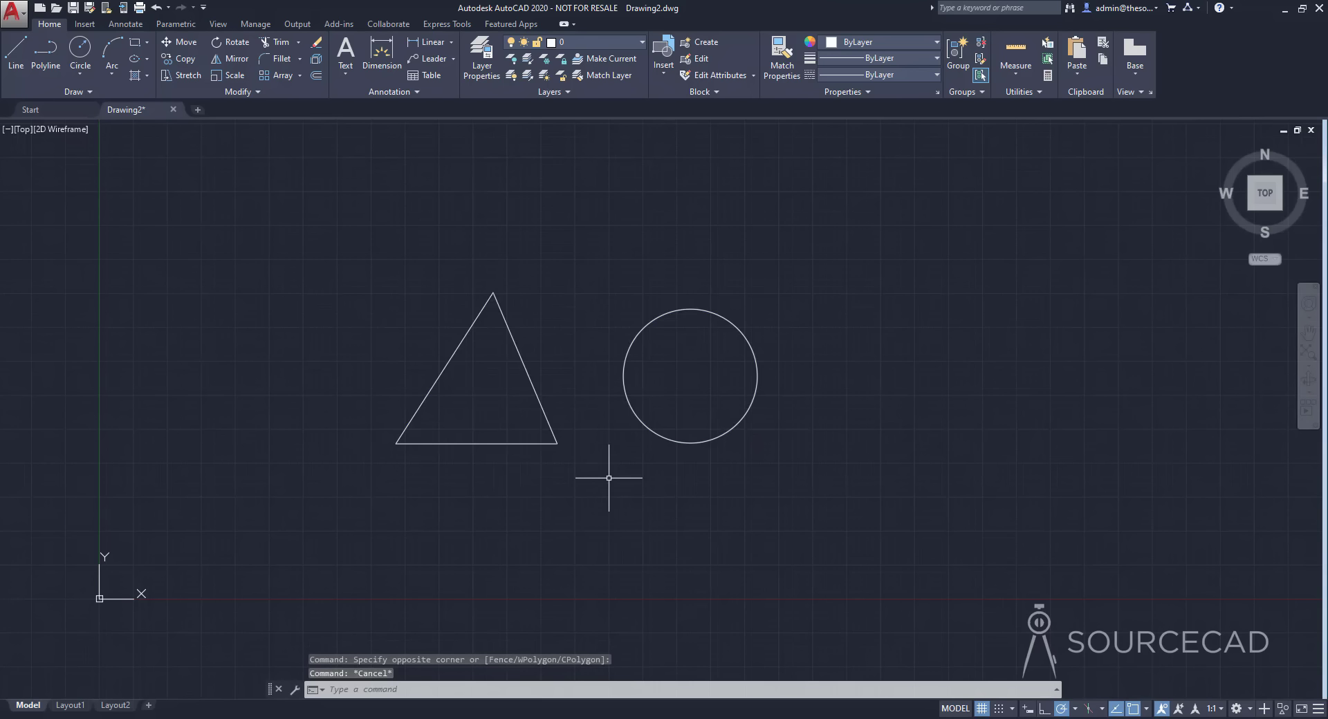
pyautogui.click(873, 191)
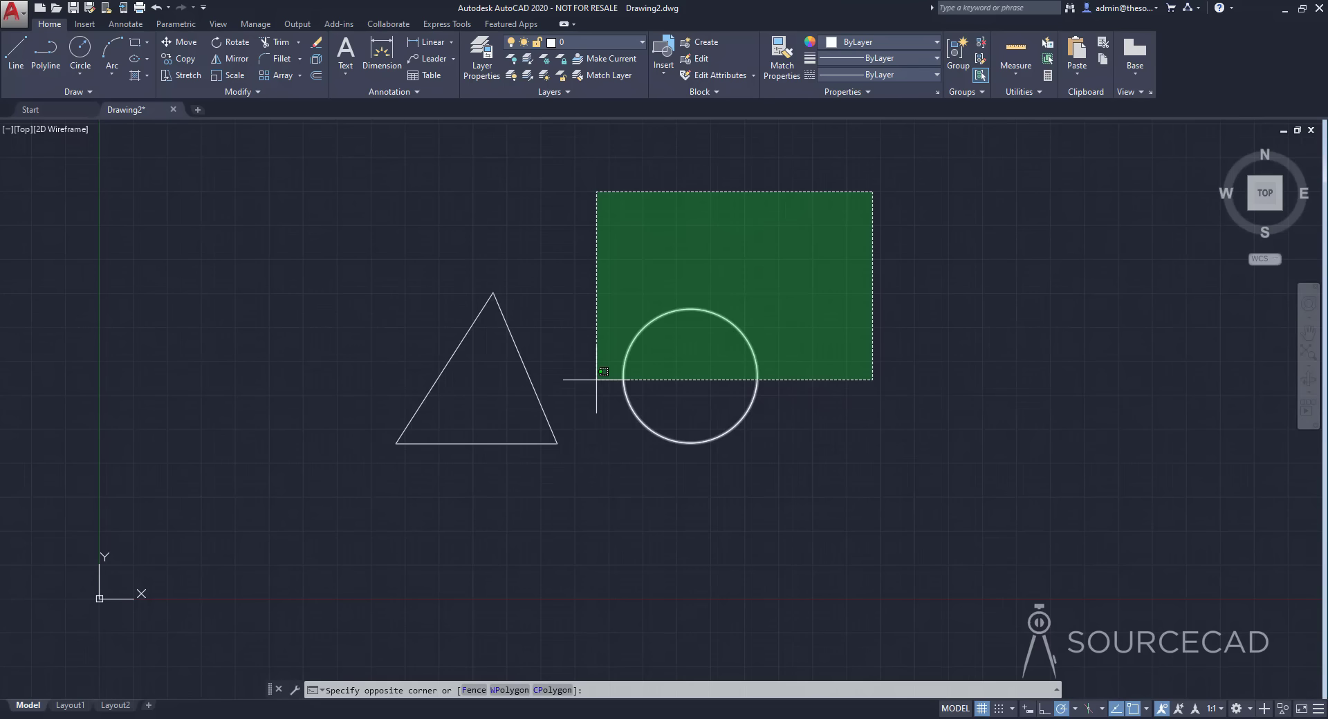
pyautogui.click(461, 384)
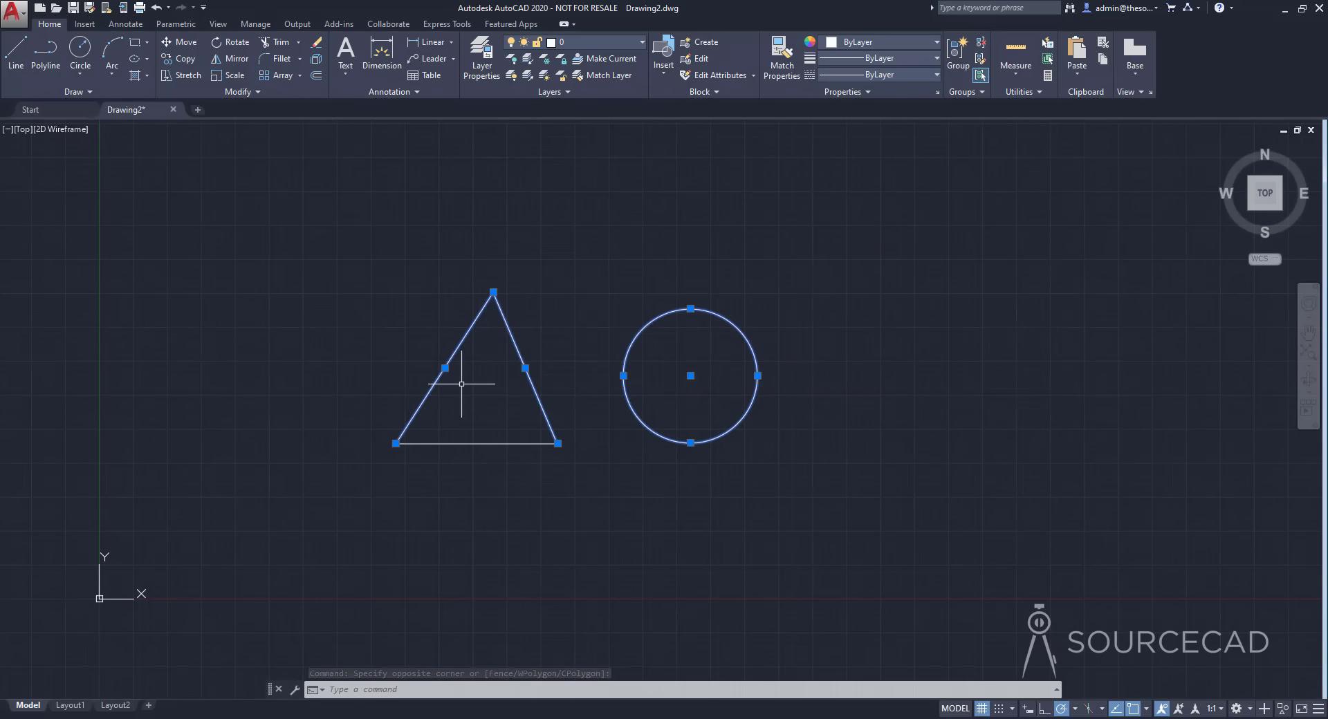
pyautogui.press('Escape')
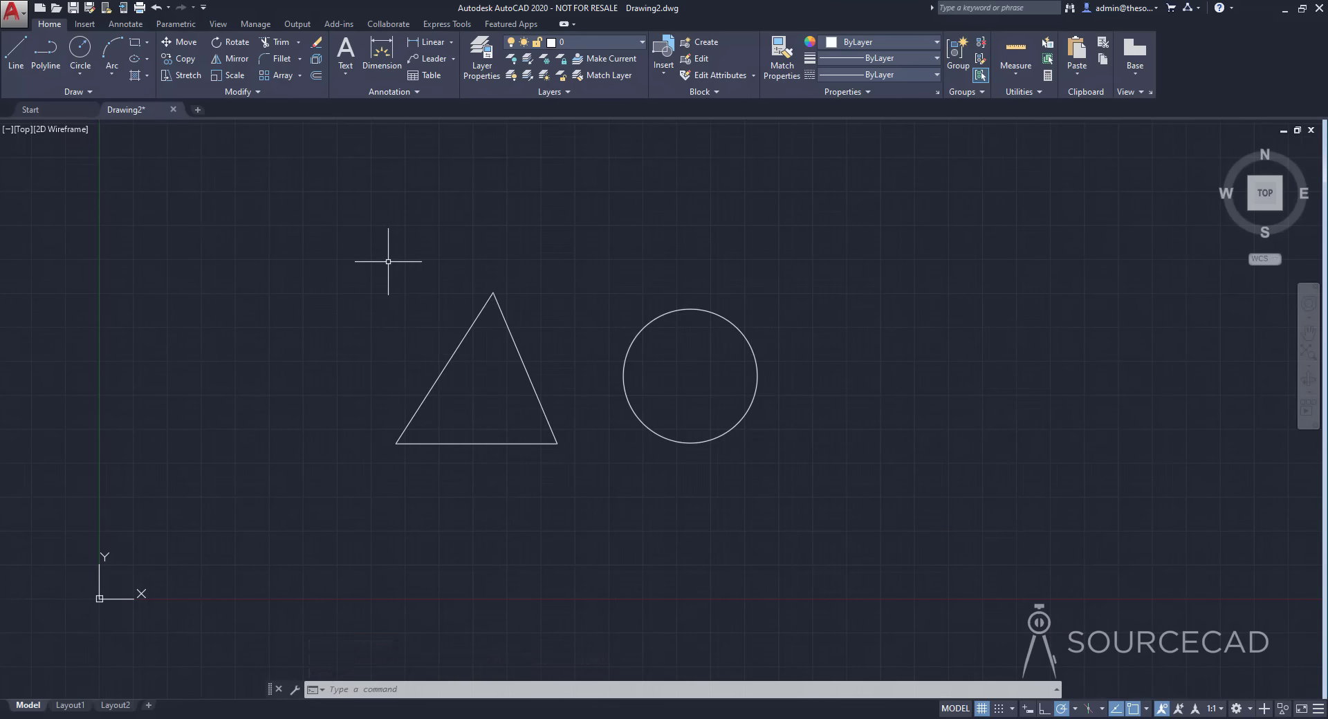
# - Select the triangle and the circle with a window lasso around both shapes, and clear the selection
pyautogui.moveTo(388, 262)
pyautogui.mouseDown()
pyautogui.moveTo(530, 288)
pyautogui.moveTo(713, 279)
pyautogui.moveTo(782, 315)
pyautogui.moveTo(786, 399)
pyautogui.moveTo(743, 466)
pyautogui.moveTo(642, 457)
pyautogui.moveTo(611, 416)
pyautogui.moveTo(569, 451)
pyautogui.moveTo(510, 472)
pyautogui.moveTo(407, 460)
pyautogui.moveTo(354, 449)
pyautogui.moveTo(345, 399)
pyautogui.moveTo(372, 304)
pyautogui.mouseUp()
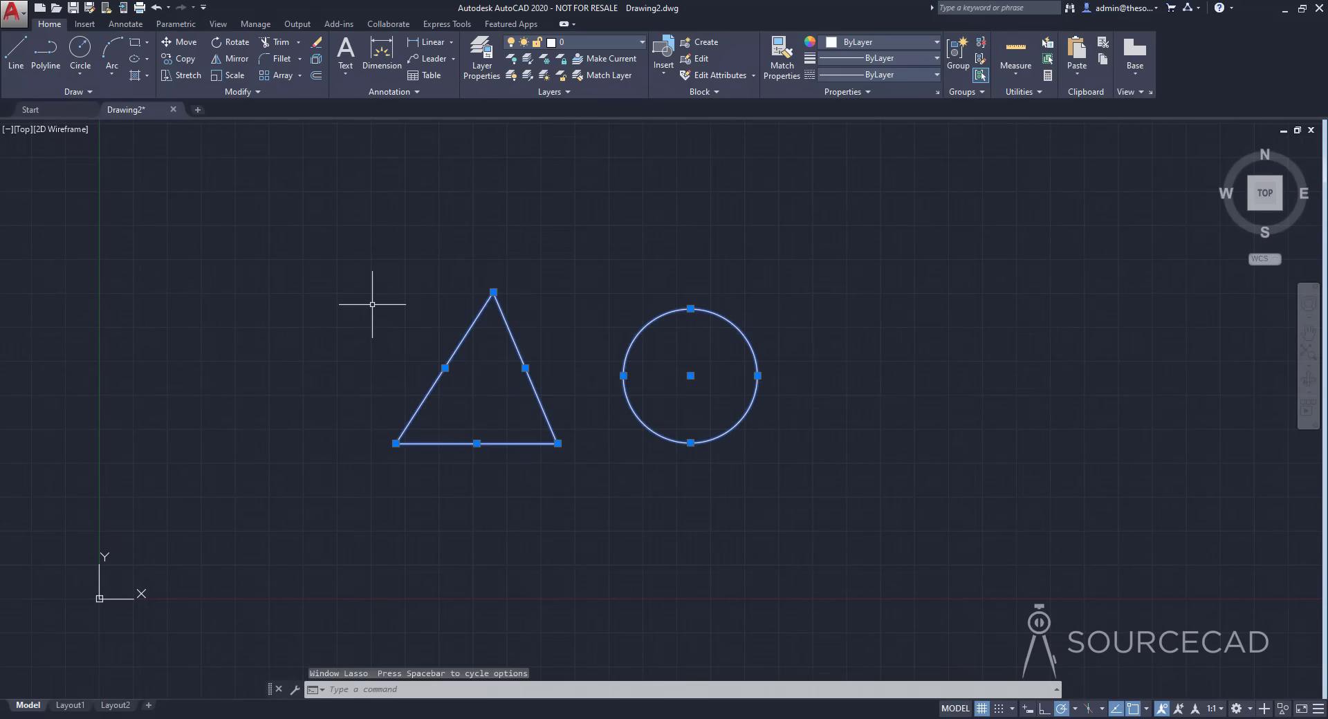
pyautogui.press('Escape')
pyautogui.click(348, 251)
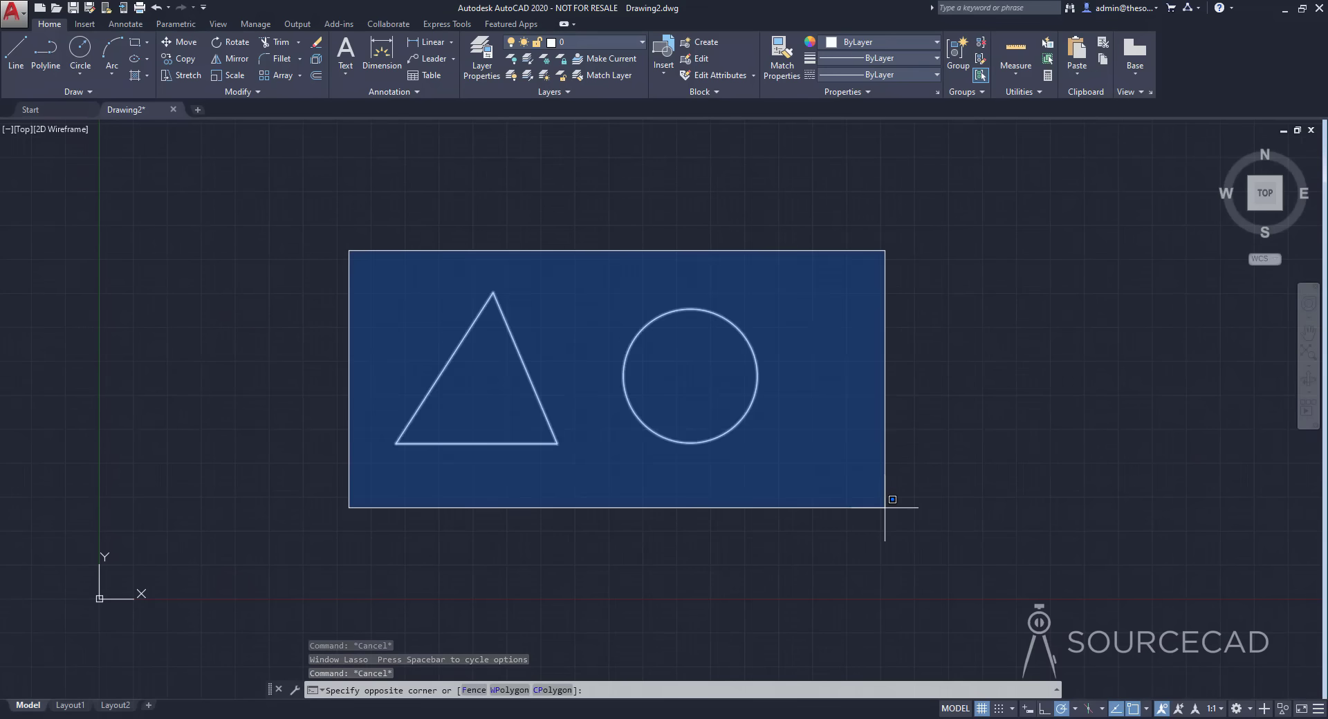
pyautogui.press('Escape')
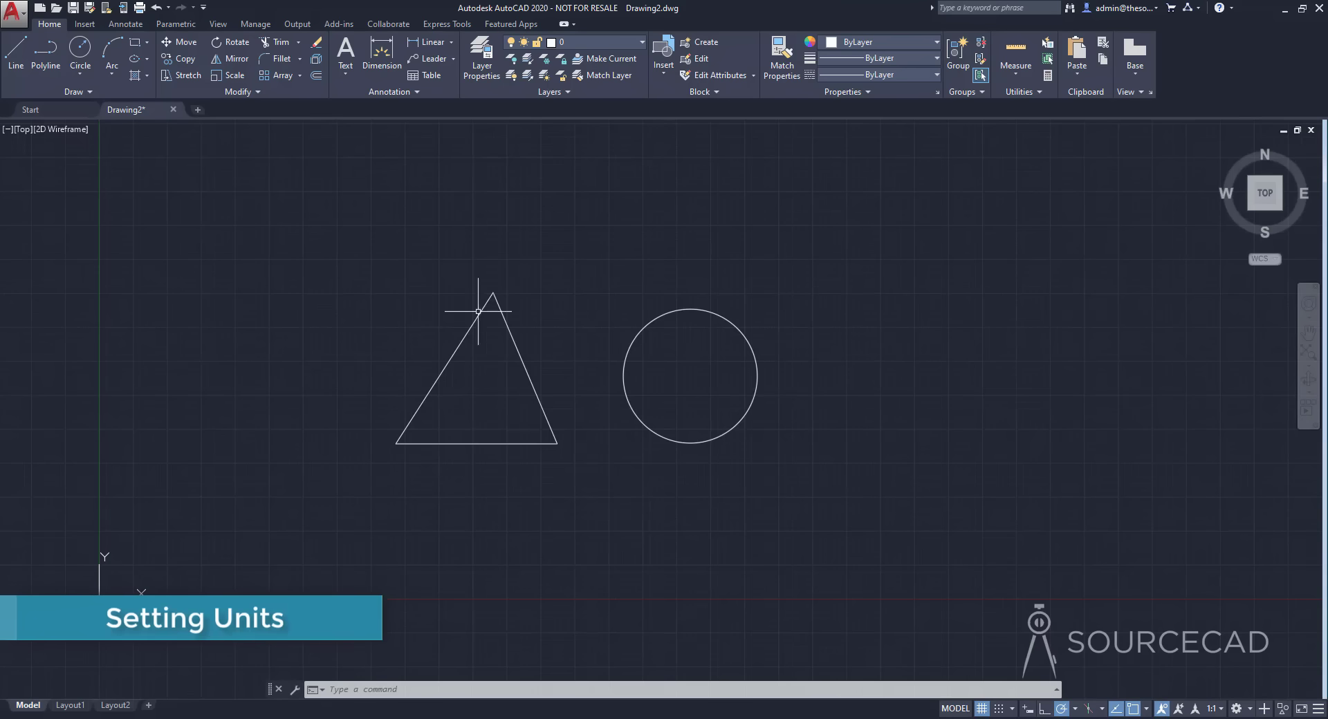
# - Delete the triangle and the circle after selecting both with one enclosing window
pyautogui.click(379, 272)
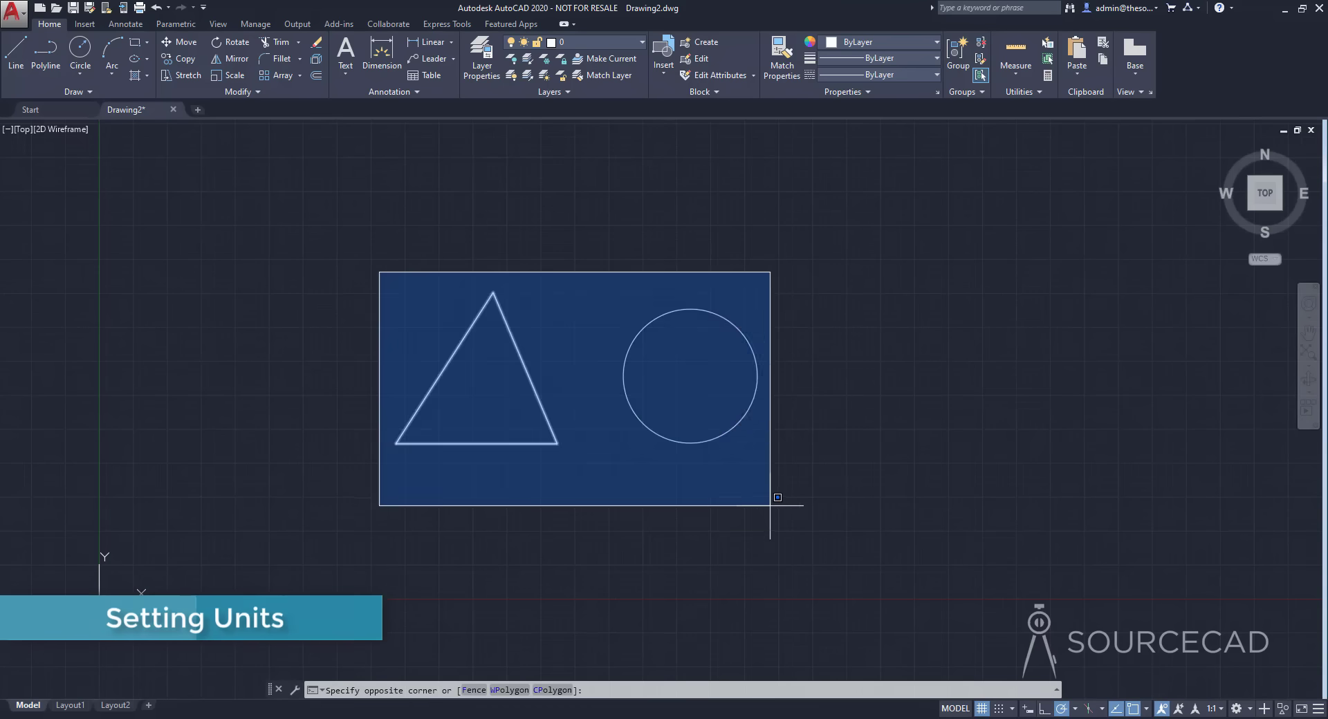
pyautogui.click(795, 501)
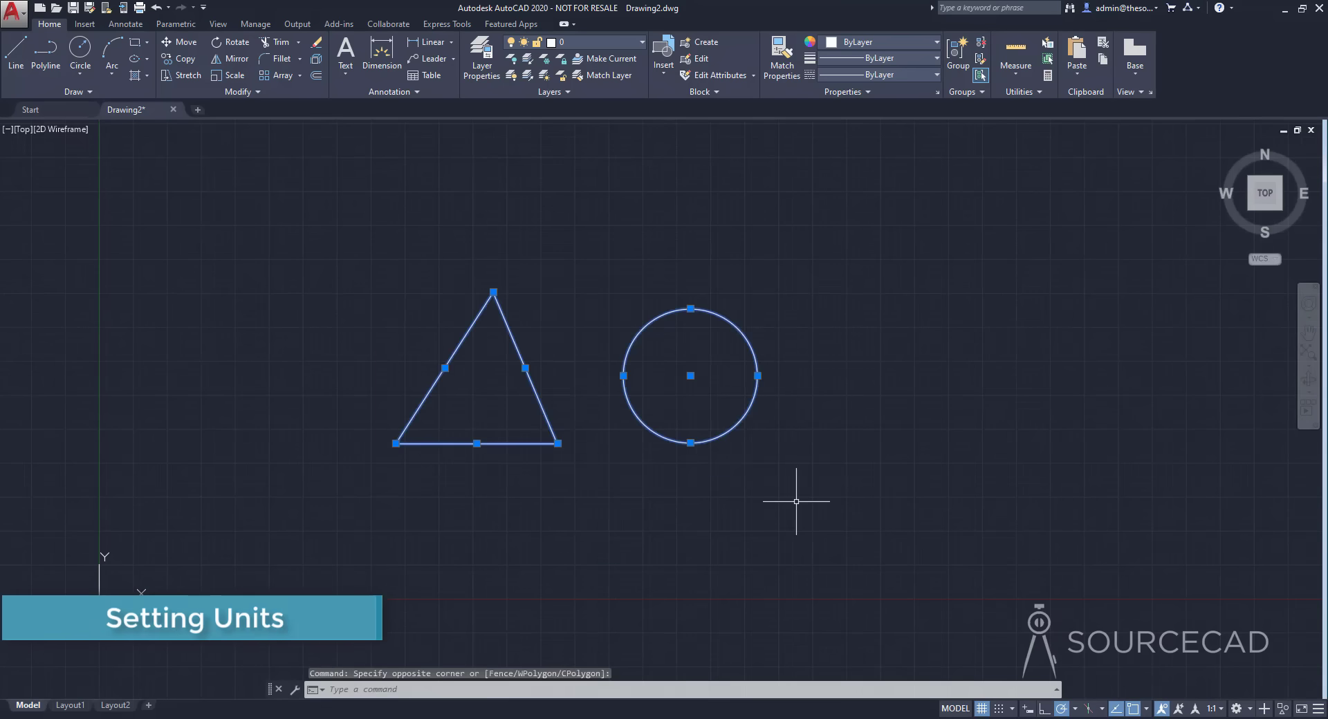
pyautogui.press('Delete')
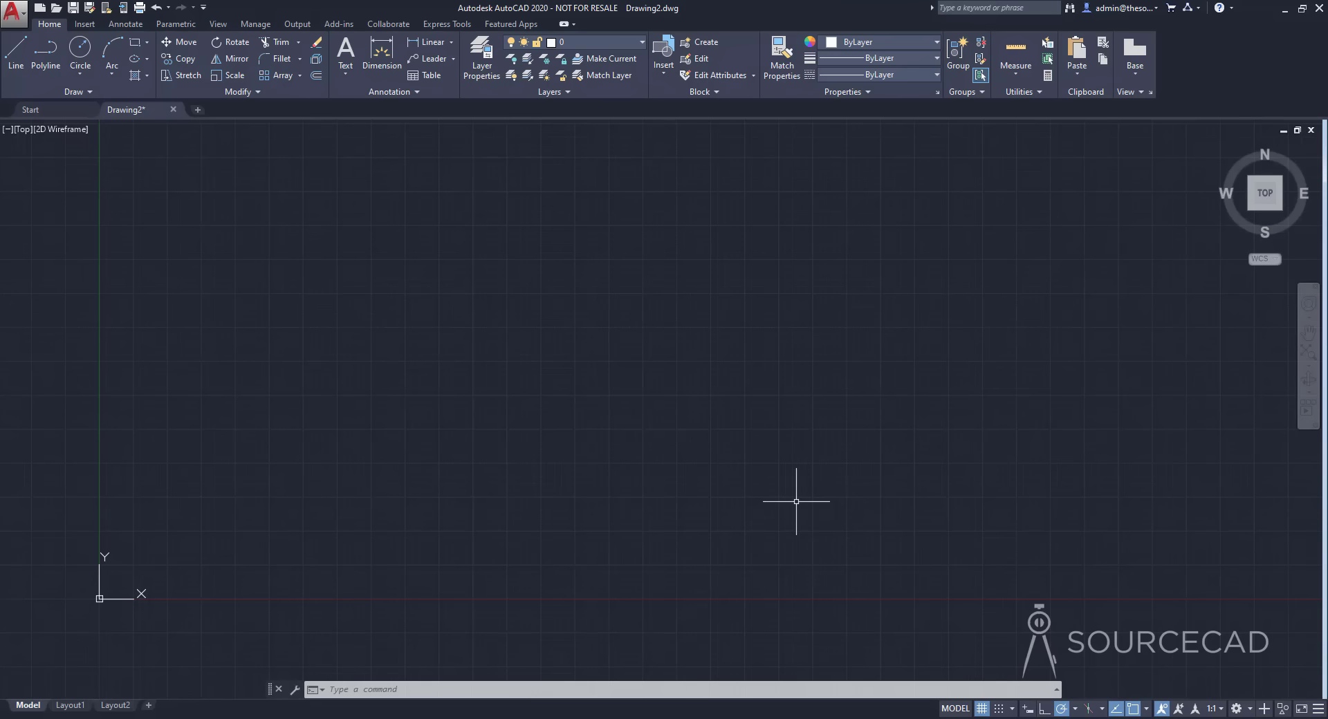
pyautogui.write('u')
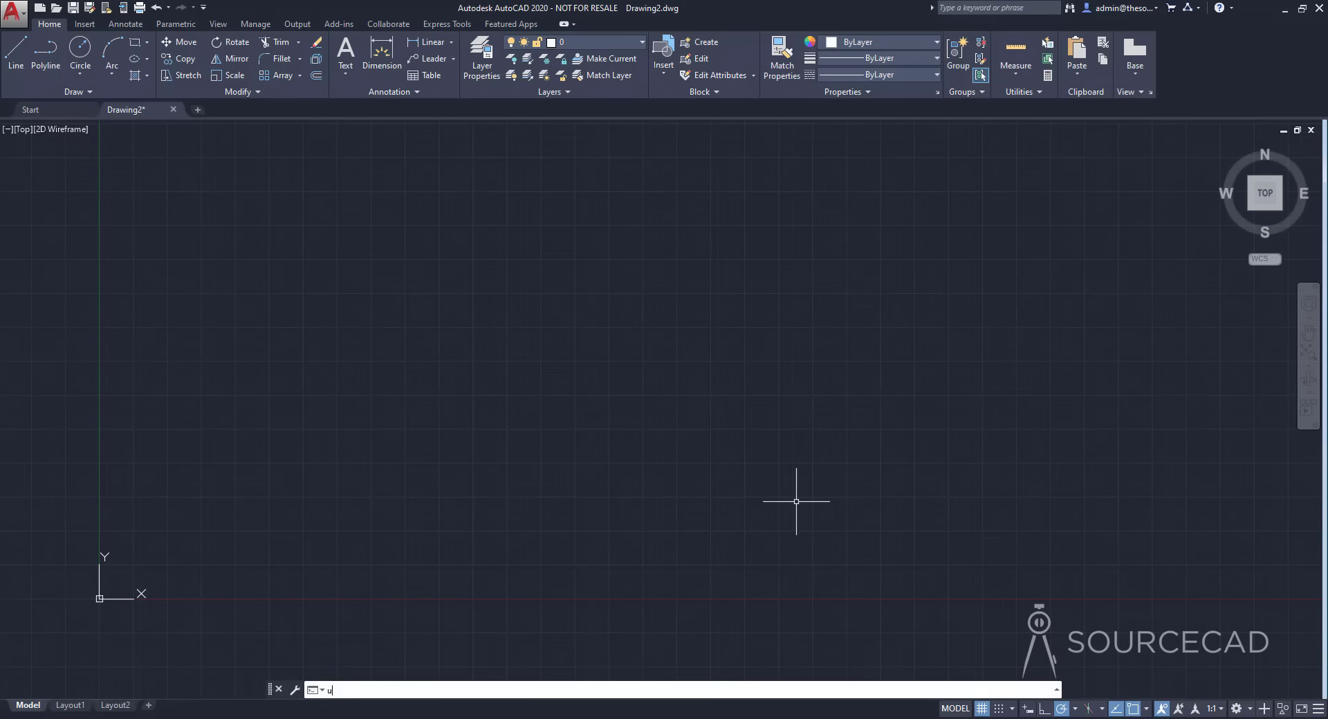
pyautogui.write('n')
pyautogui.press('Up')
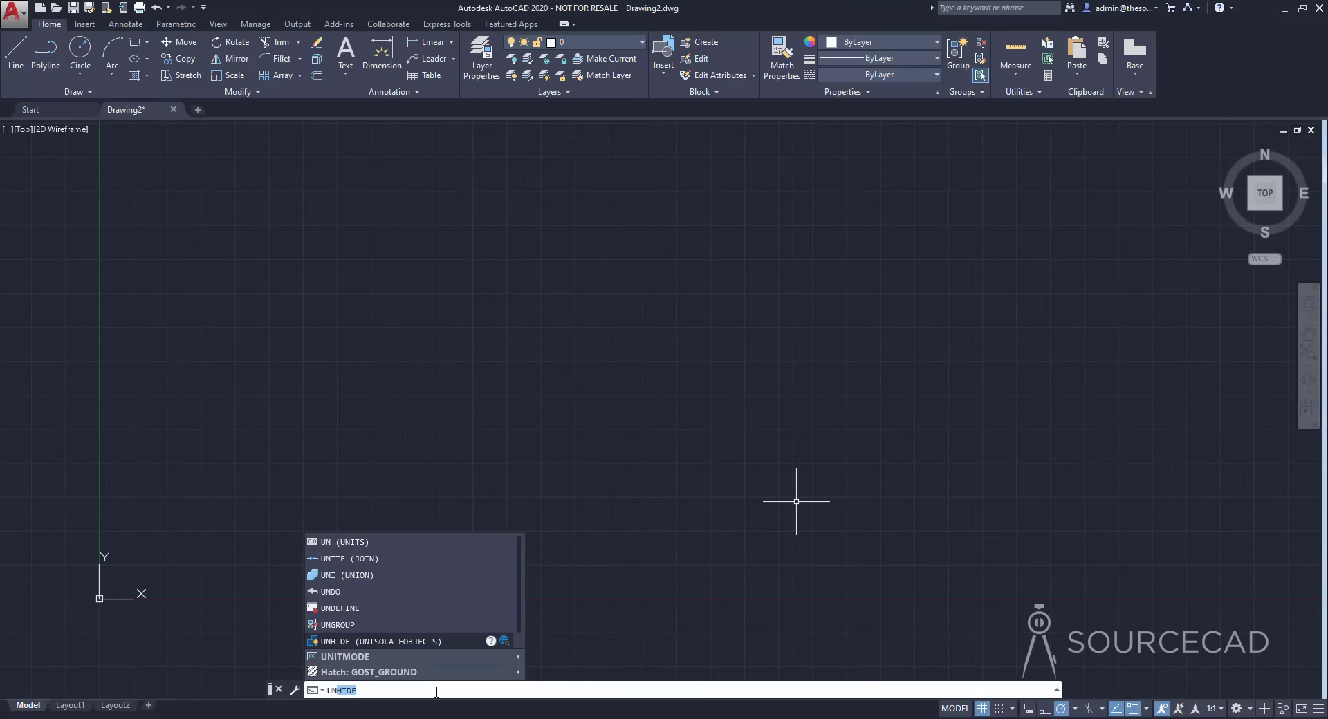
pyautogui.click(399, 692)
pyautogui.press('Escape')
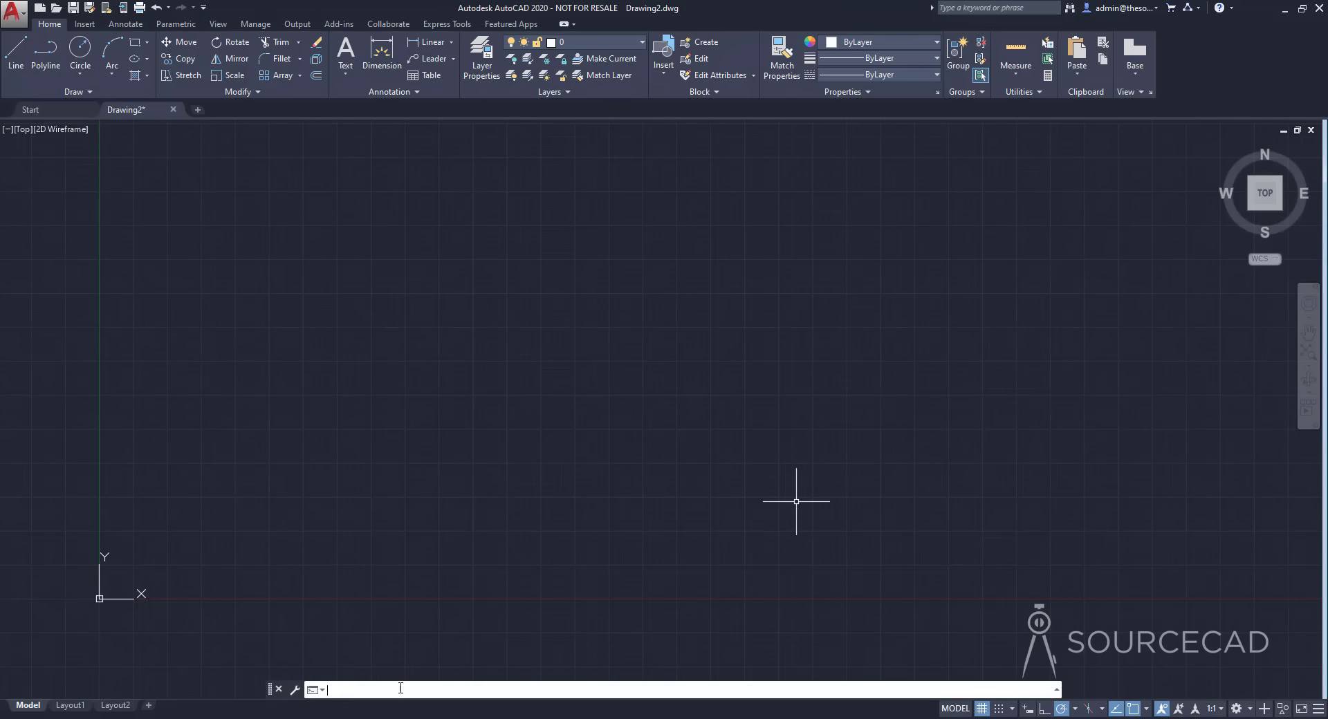
# - Start the UNITS command and set the insertion scale to Inches
pyautogui.write('un')
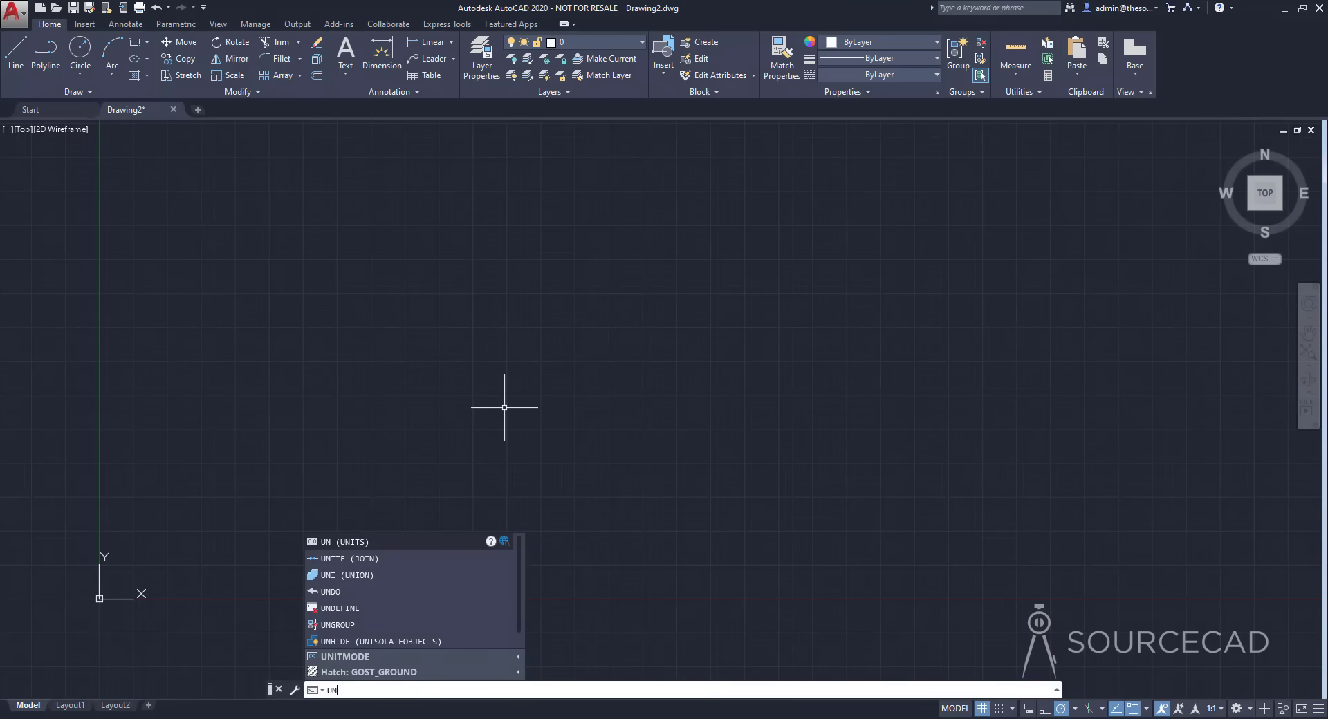
pyautogui.press('Return')
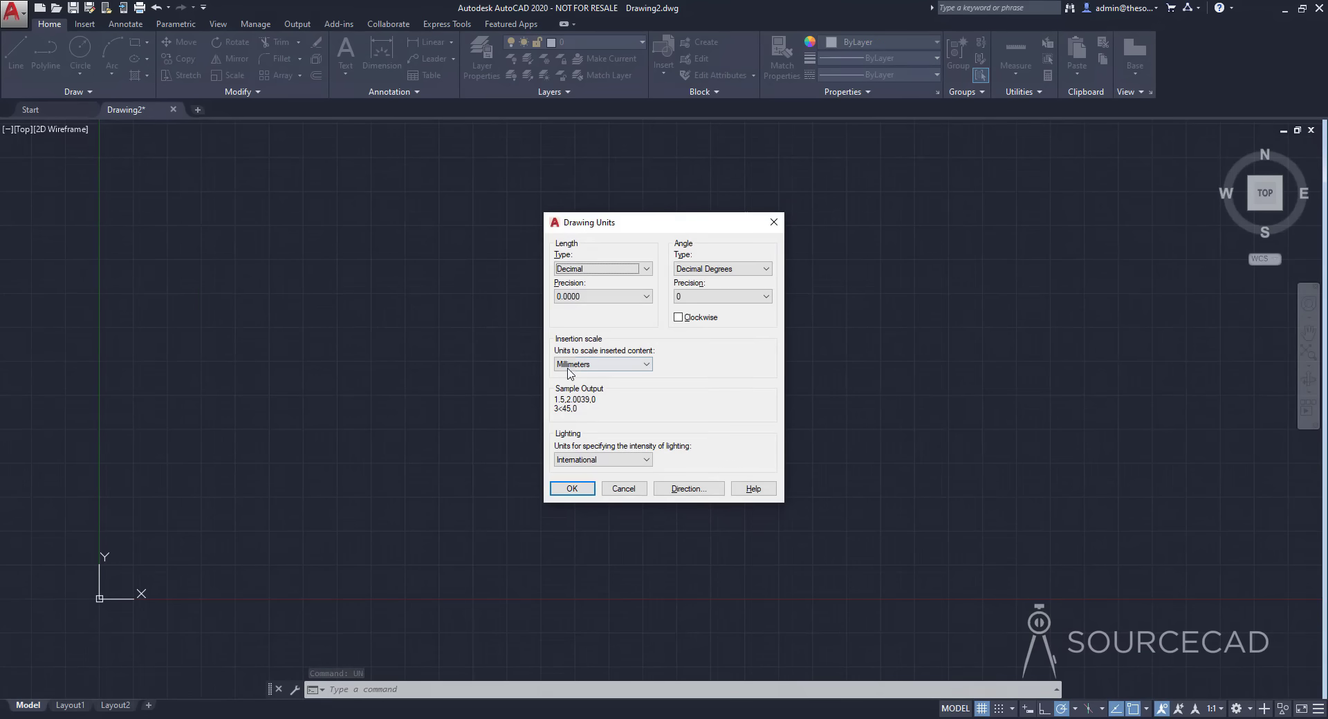
pyautogui.click(631, 371)
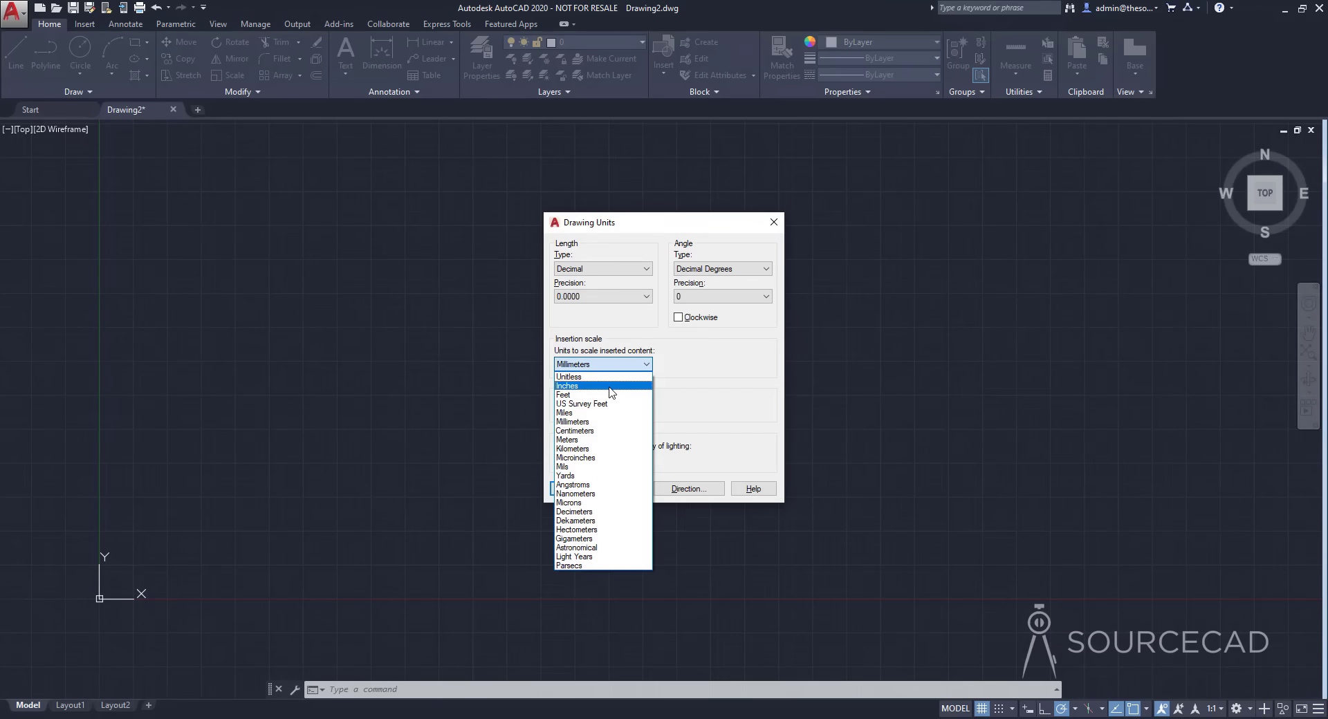
pyautogui.click(611, 386)
# - Try the Unitless insertion scale, decline it, and choose Inches again
pyautogui.click(612, 365)
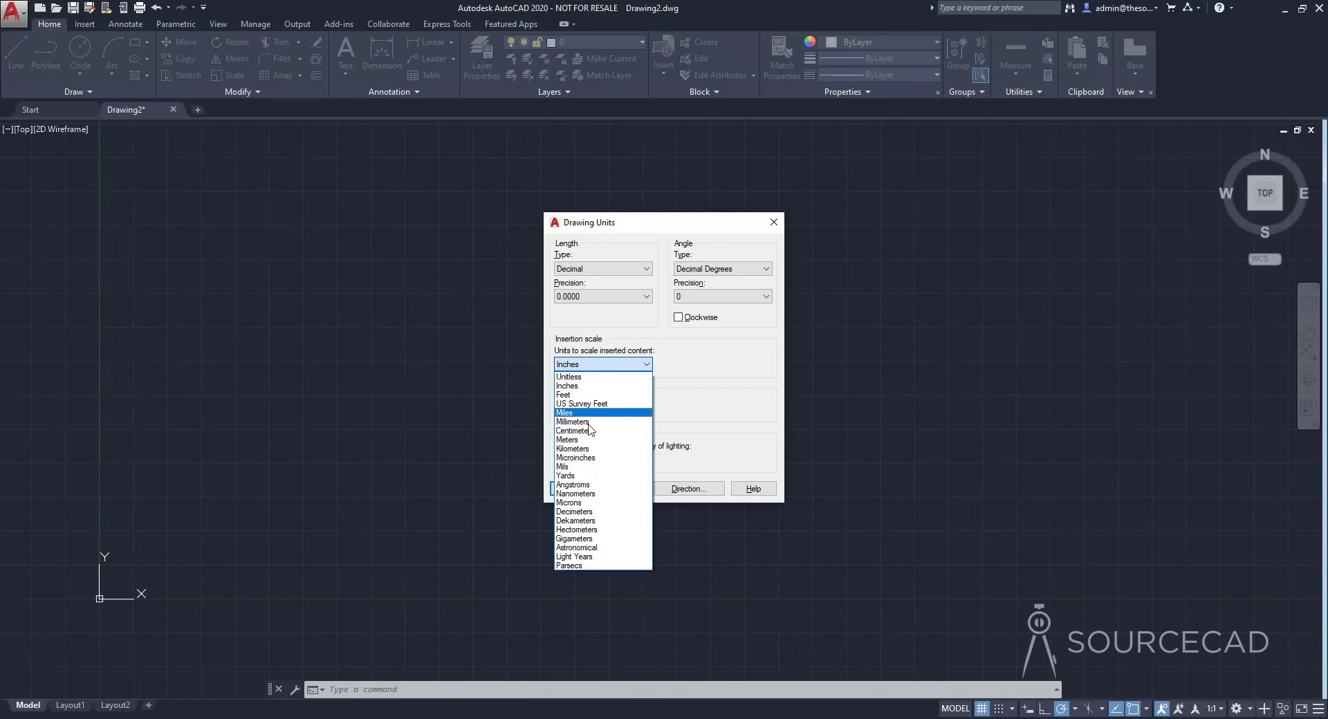
pyautogui.click(582, 377)
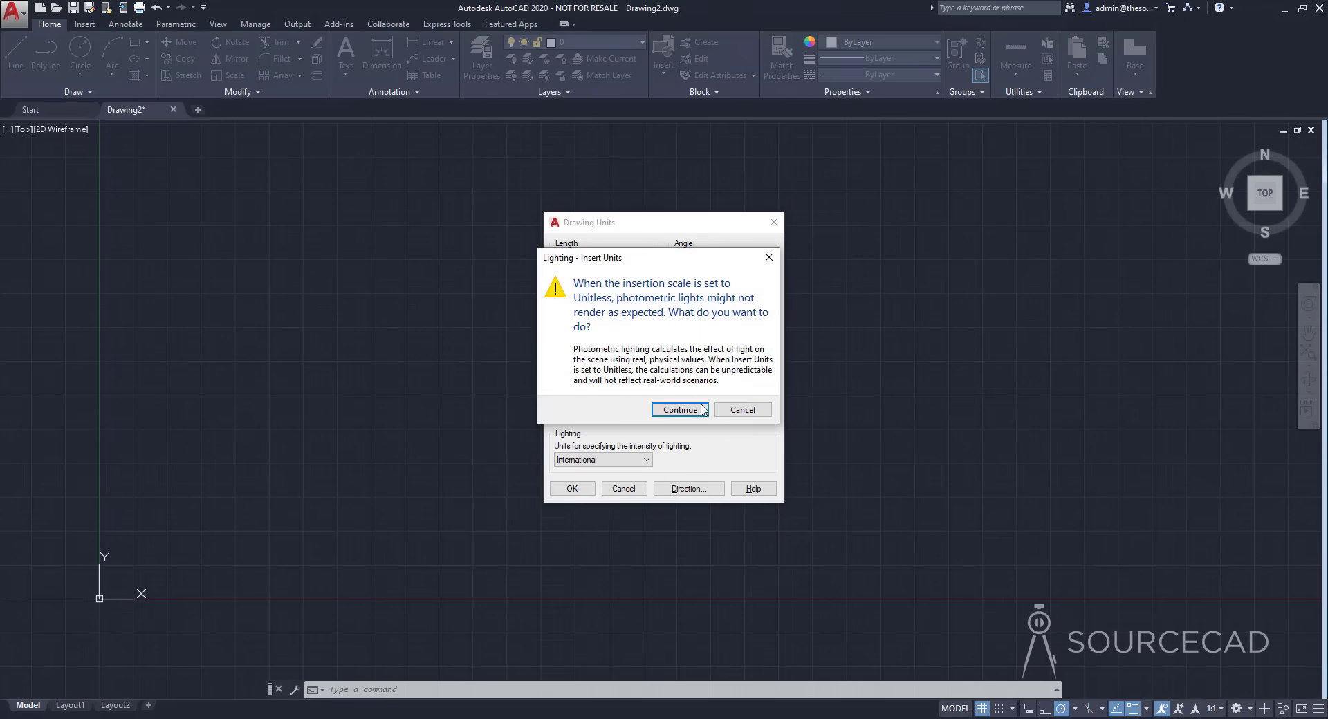
pyautogui.click(725, 412)
pyautogui.click(643, 369)
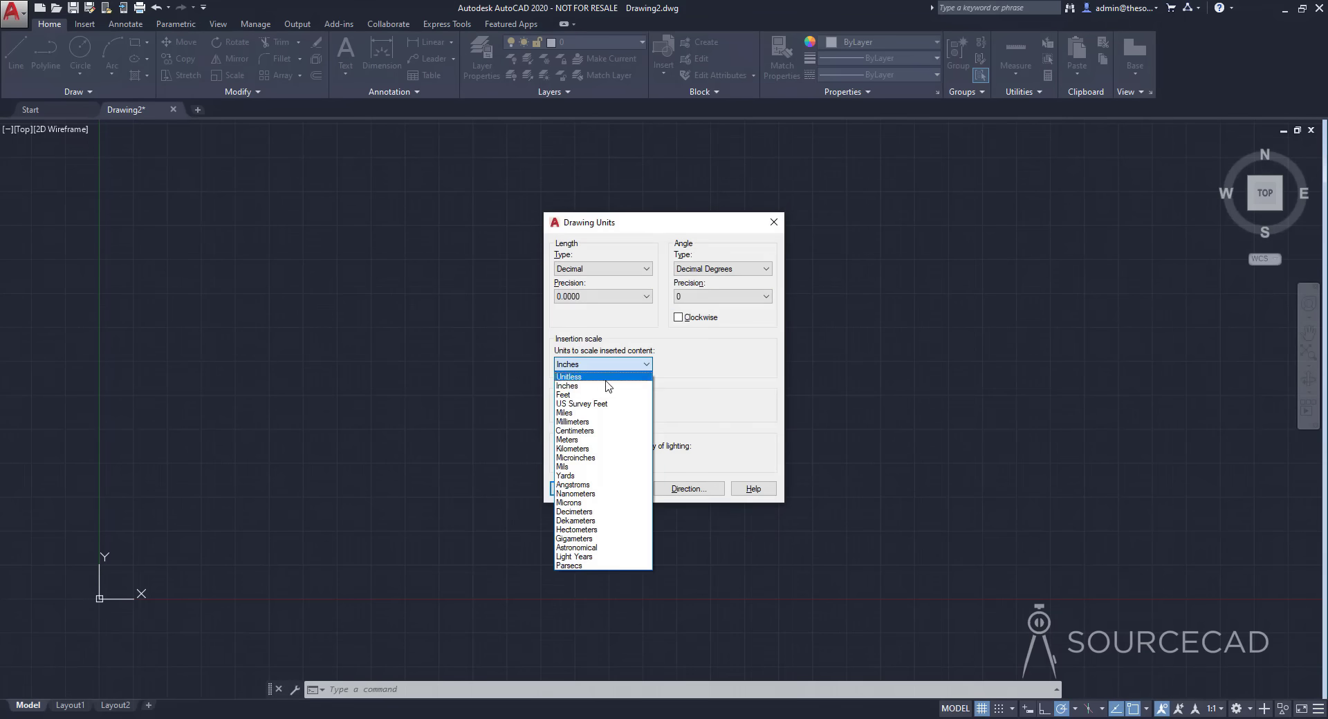
pyautogui.click(580, 392)
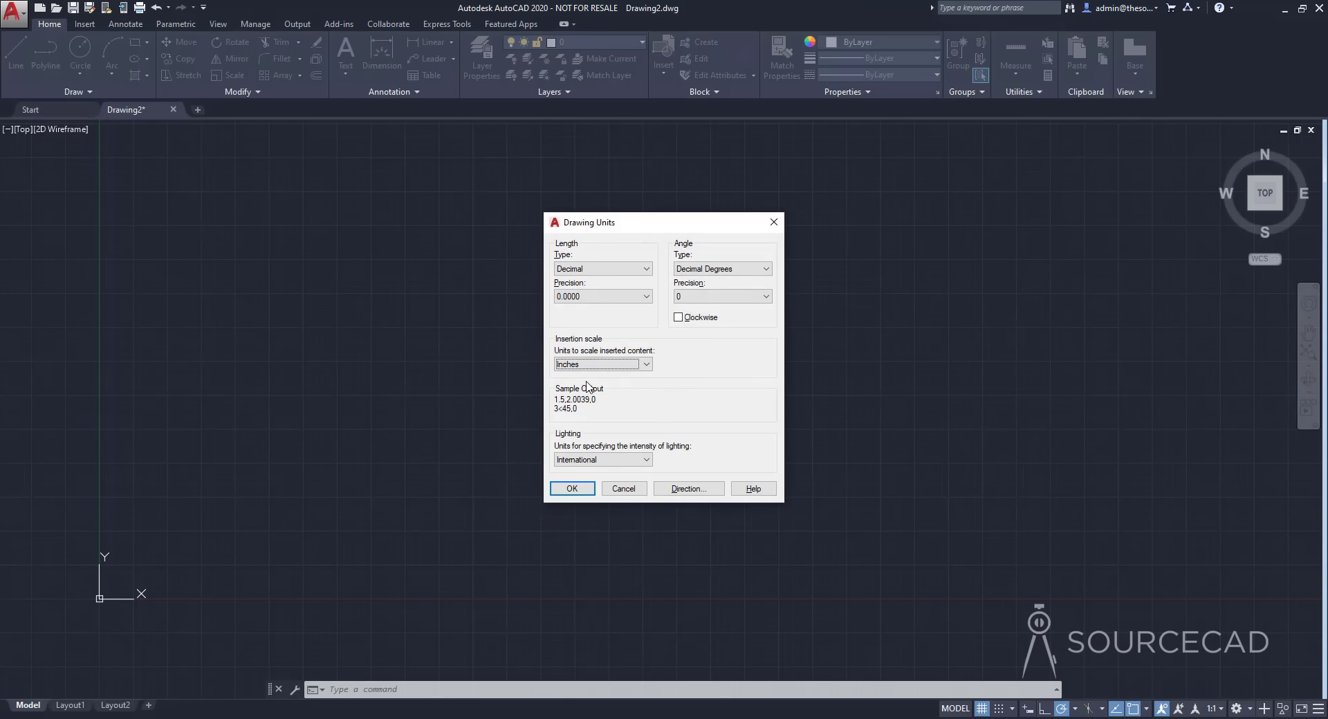
# - Review the length types, choosing Decimal and switching to Architectural in the drawing units
pyautogui.click(585, 268)
pyautogui.click(587, 291)
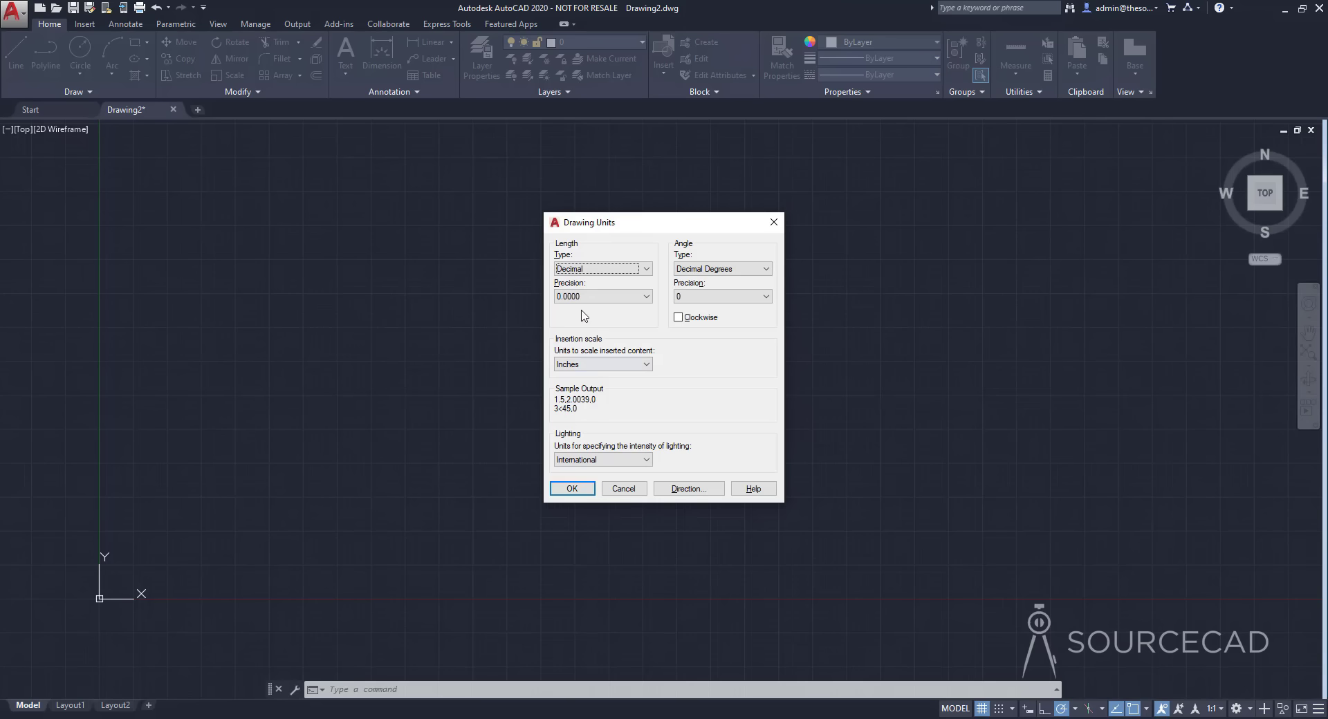
pyautogui.click(582, 271)
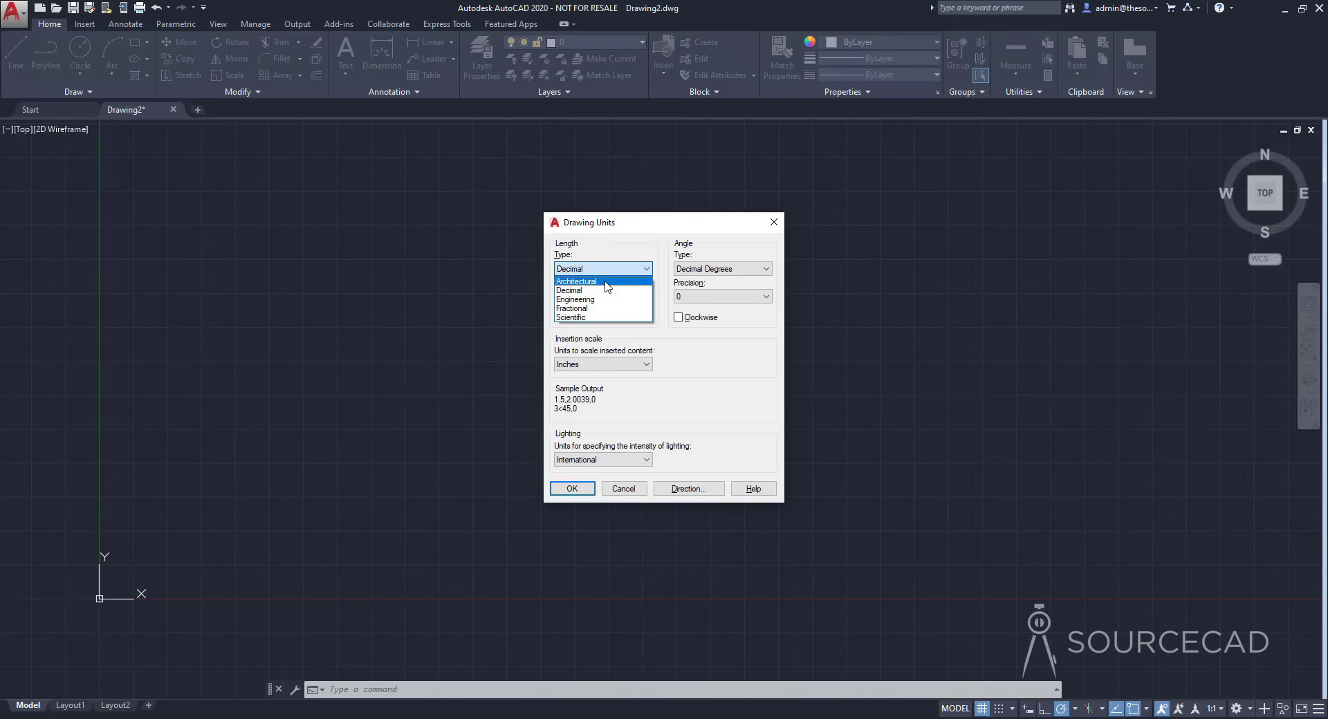
pyautogui.click(593, 281)
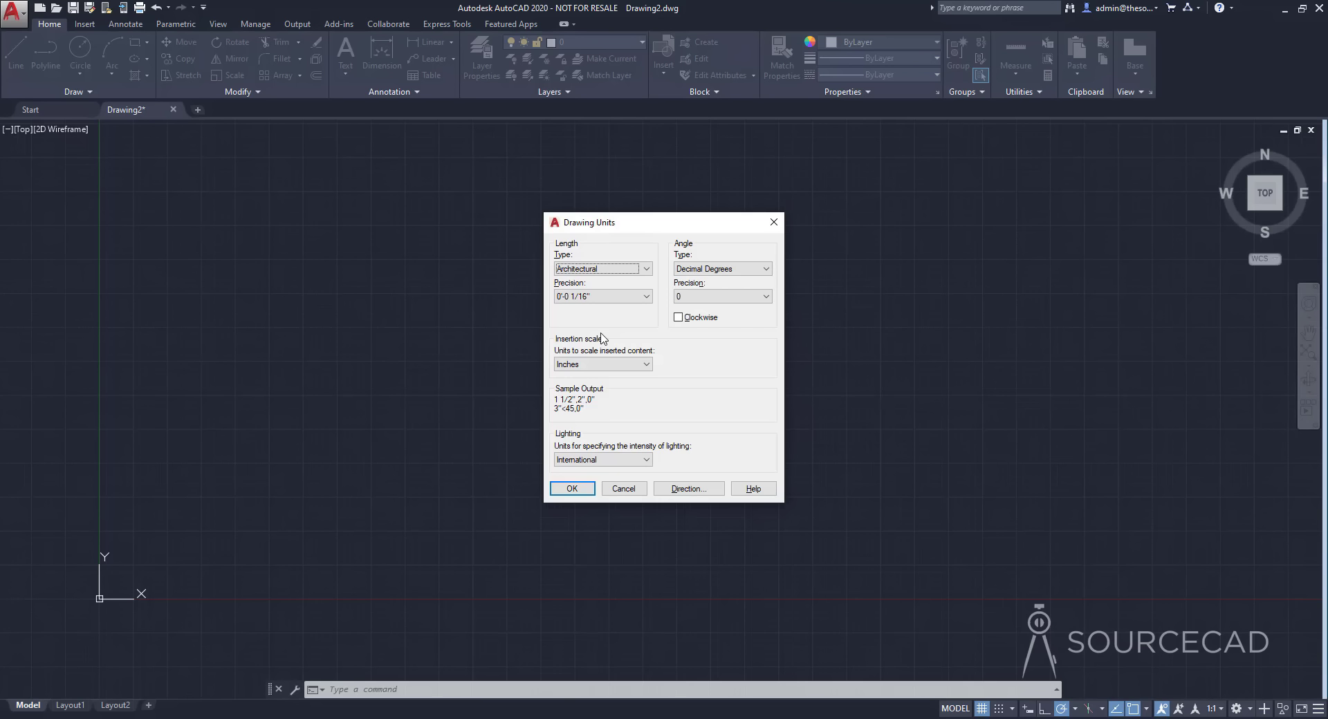
# - Set the length type to Decimal and accept the drawing units
pyautogui.click(631, 270)
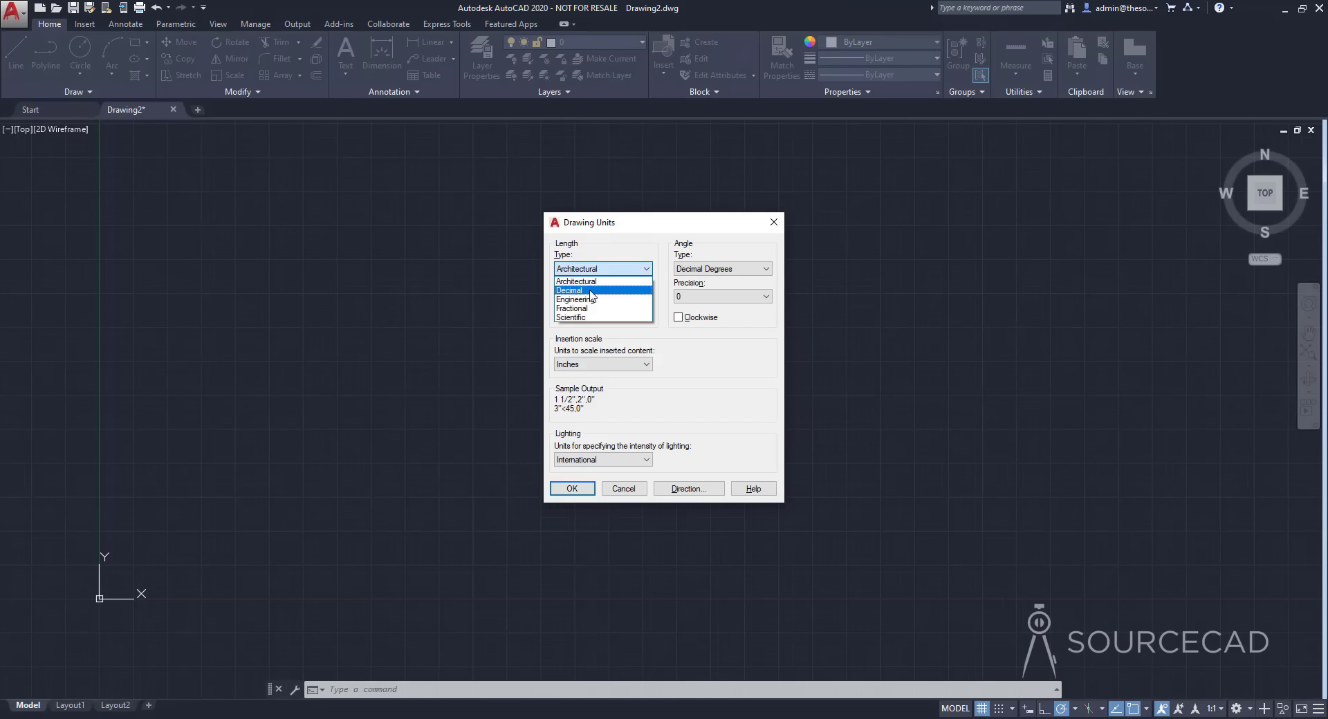
pyautogui.click(590, 288)
pyautogui.click(573, 489)
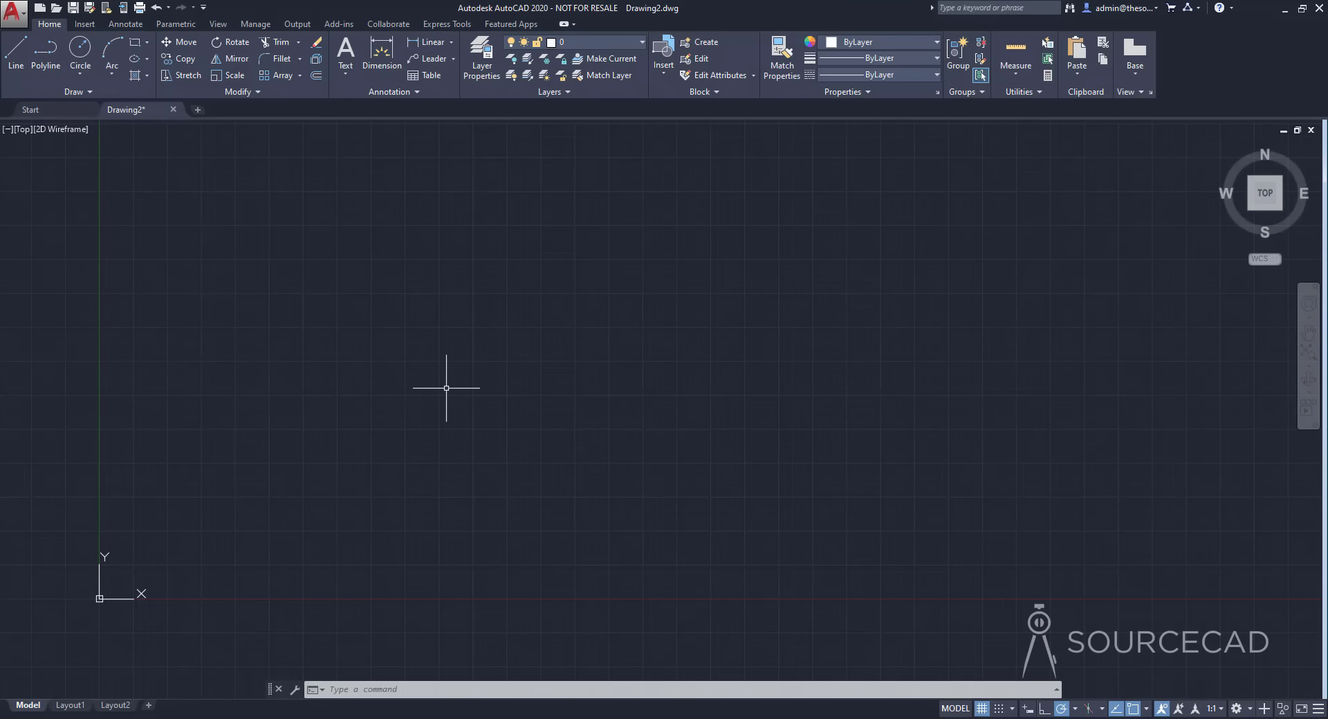
# - Start a line in the empty drawing area and draw a horizontal segment 100 units long to the right
pyautogui.write('line')
pyautogui.press('Return')
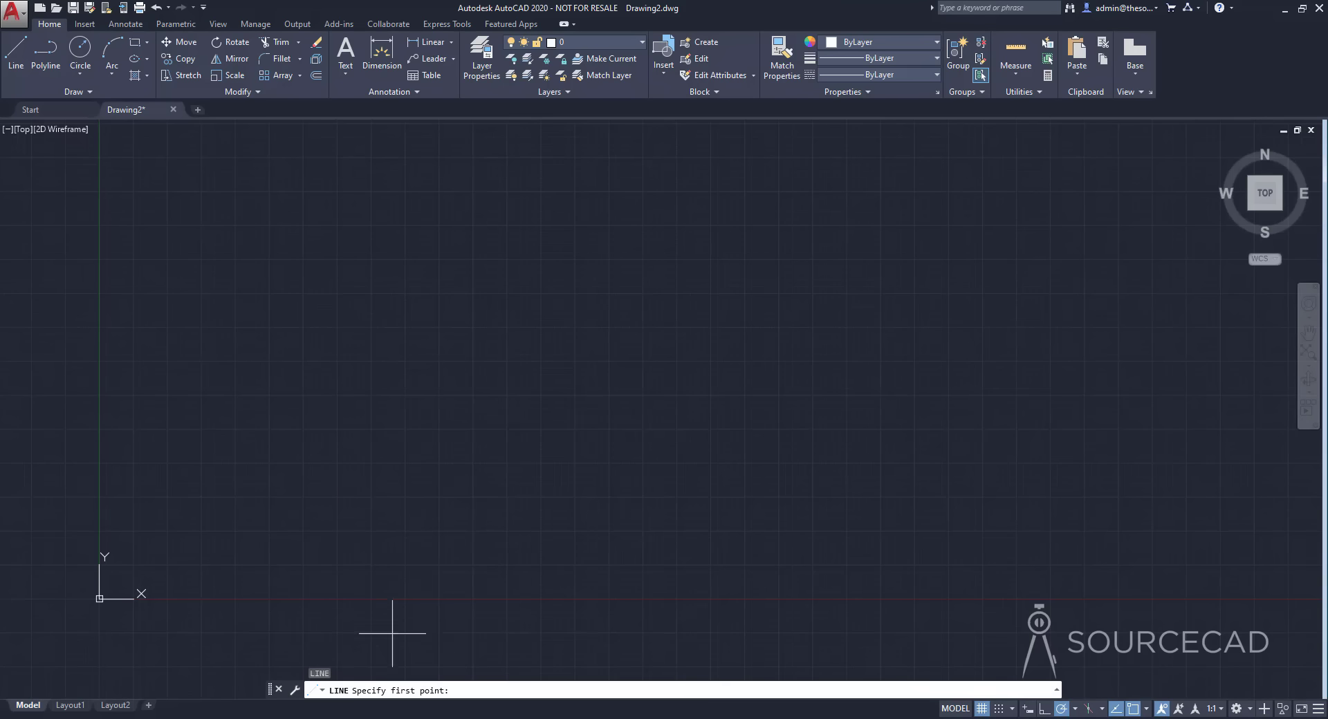
pyautogui.click(348, 452)
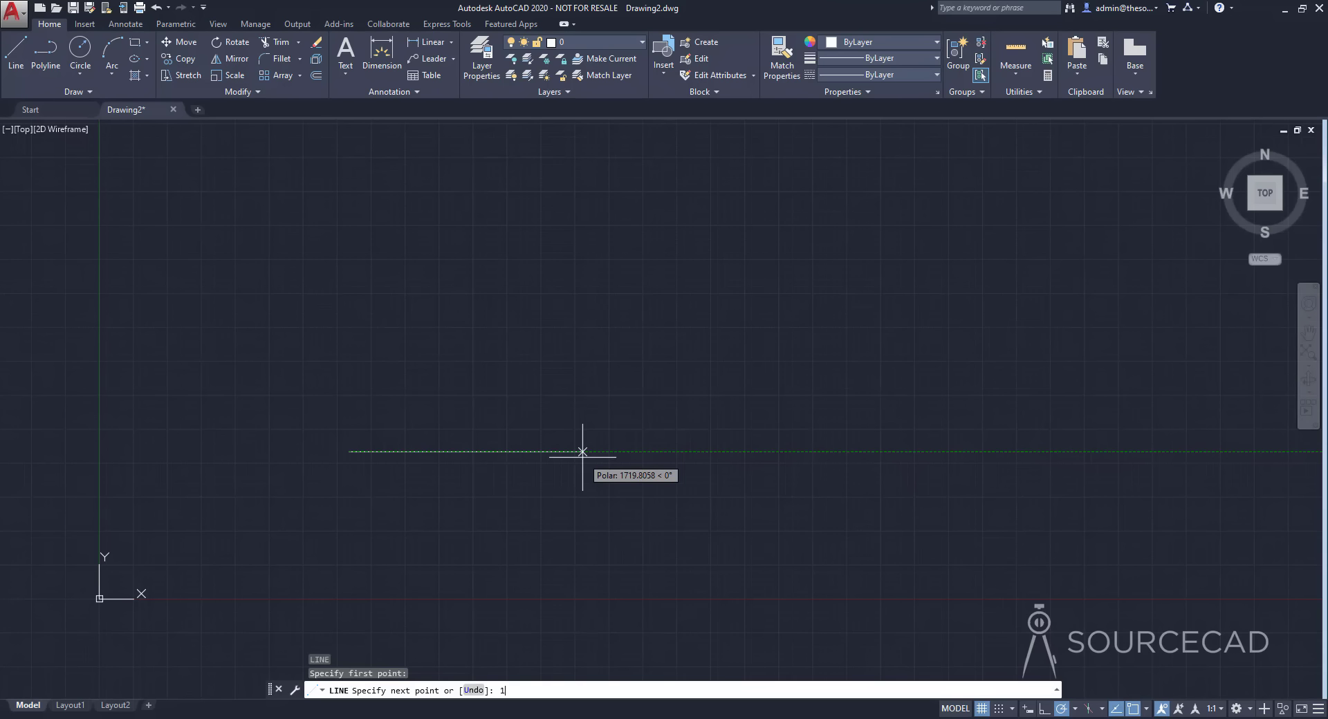
pyautogui.write('00')
pyautogui.press('Return')
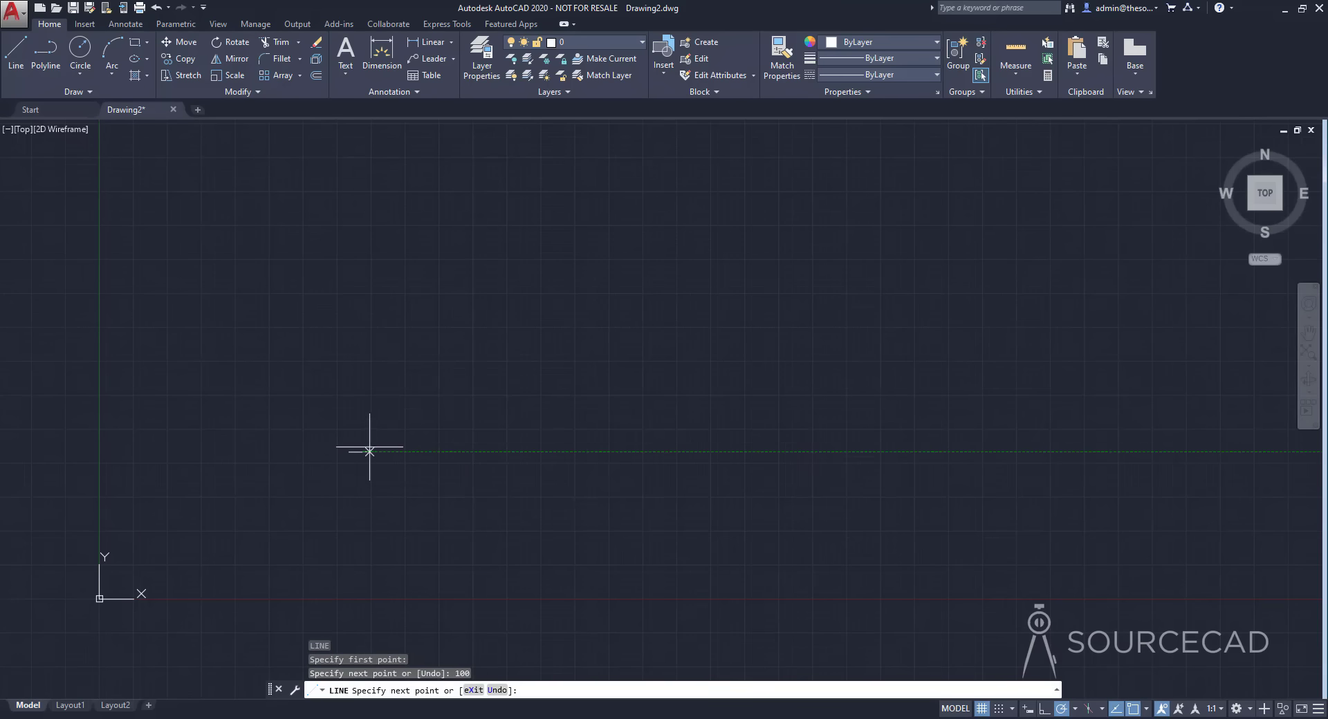
# - Continue the line with a vertical segment 50 units upward and a horizontal segment 120 units to the left
pyautogui.scroll(4, 370, 452)
pyautogui.moveTo(341, 466); pyautogui.dragTo(761, 415, button='middle')
pyautogui.scroll(4, 728, 441)
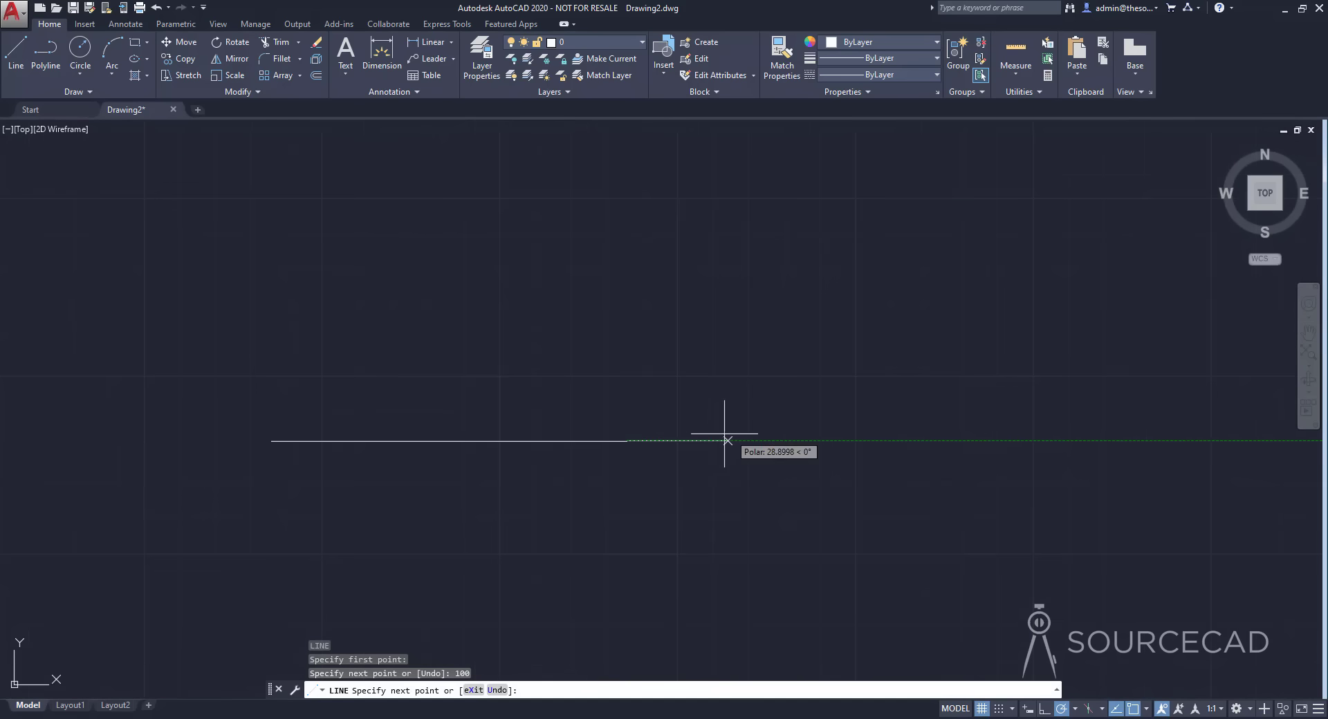
pyautogui.moveTo(677, 420); pyautogui.dragTo(821, 489, button='middle')
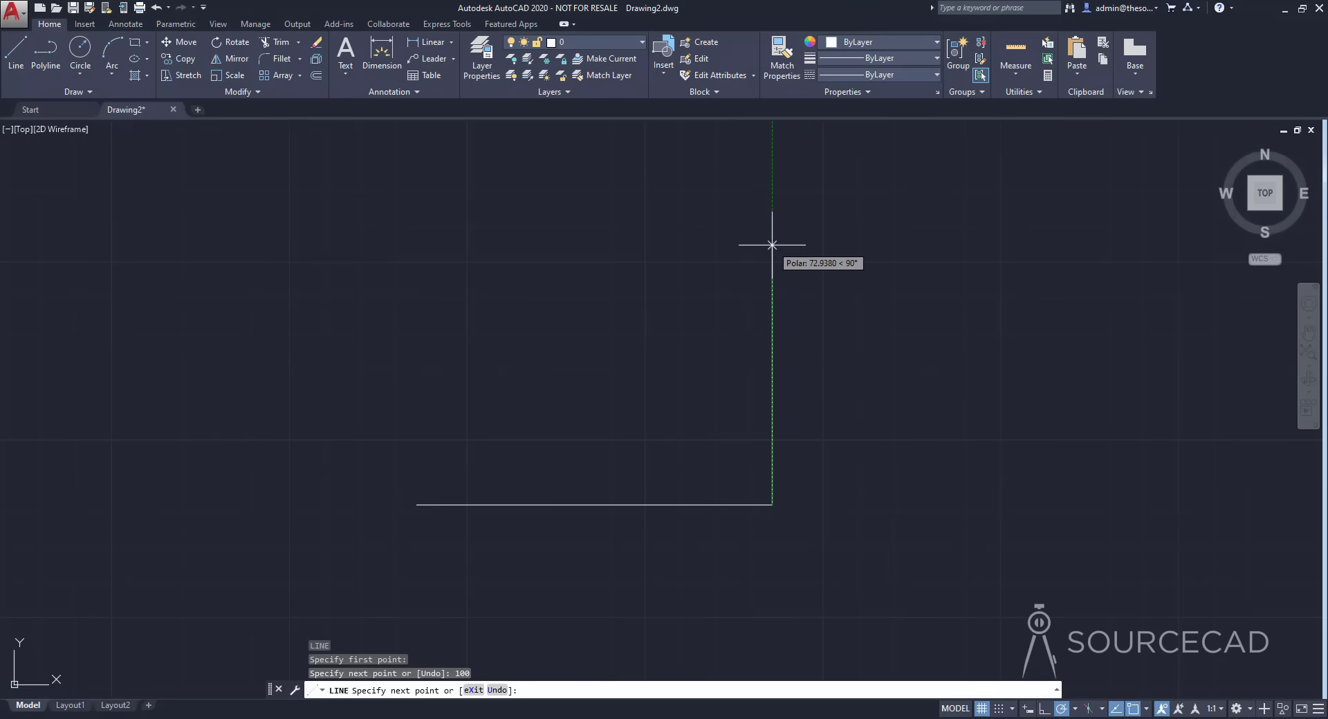
pyautogui.scroll(-3, 772, 245)
pyautogui.moveTo(772, 244); pyautogui.dragTo(771, 359, button='middle')
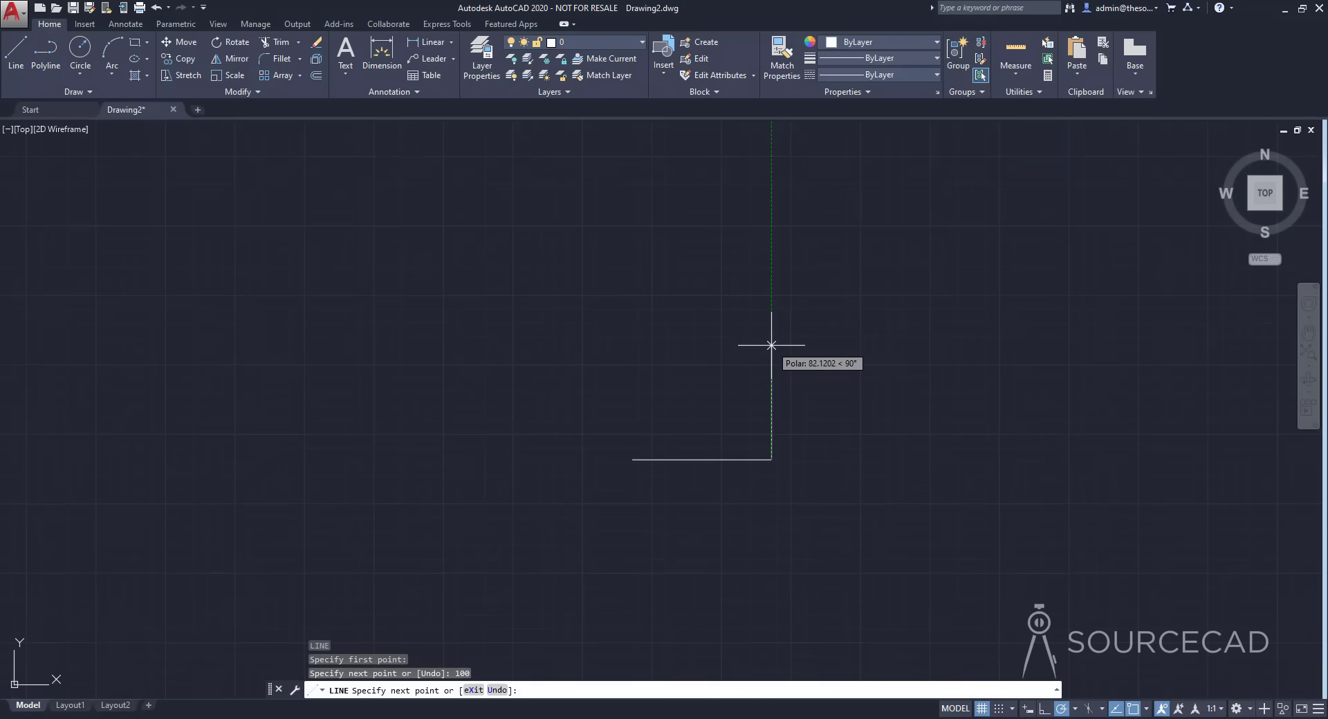
pyautogui.write('50')
pyautogui.press('Return')
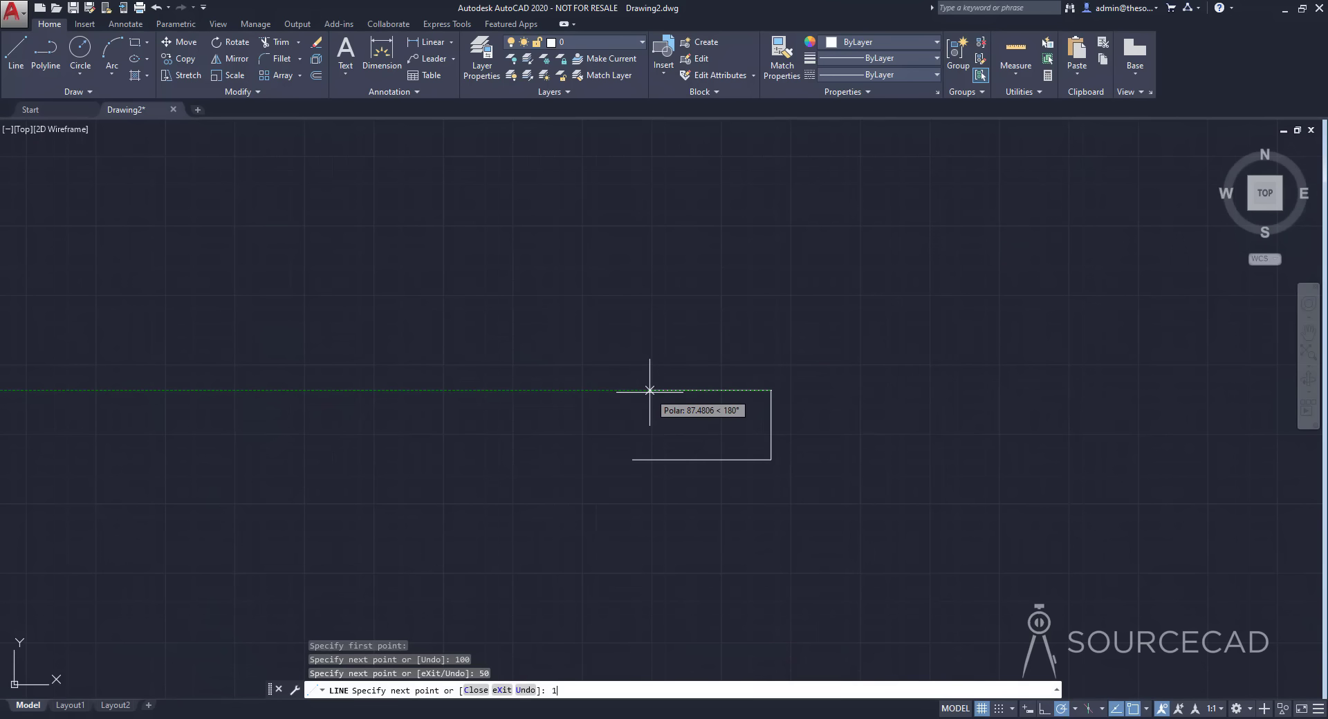
pyautogui.write('20')
pyautogui.press('Return')
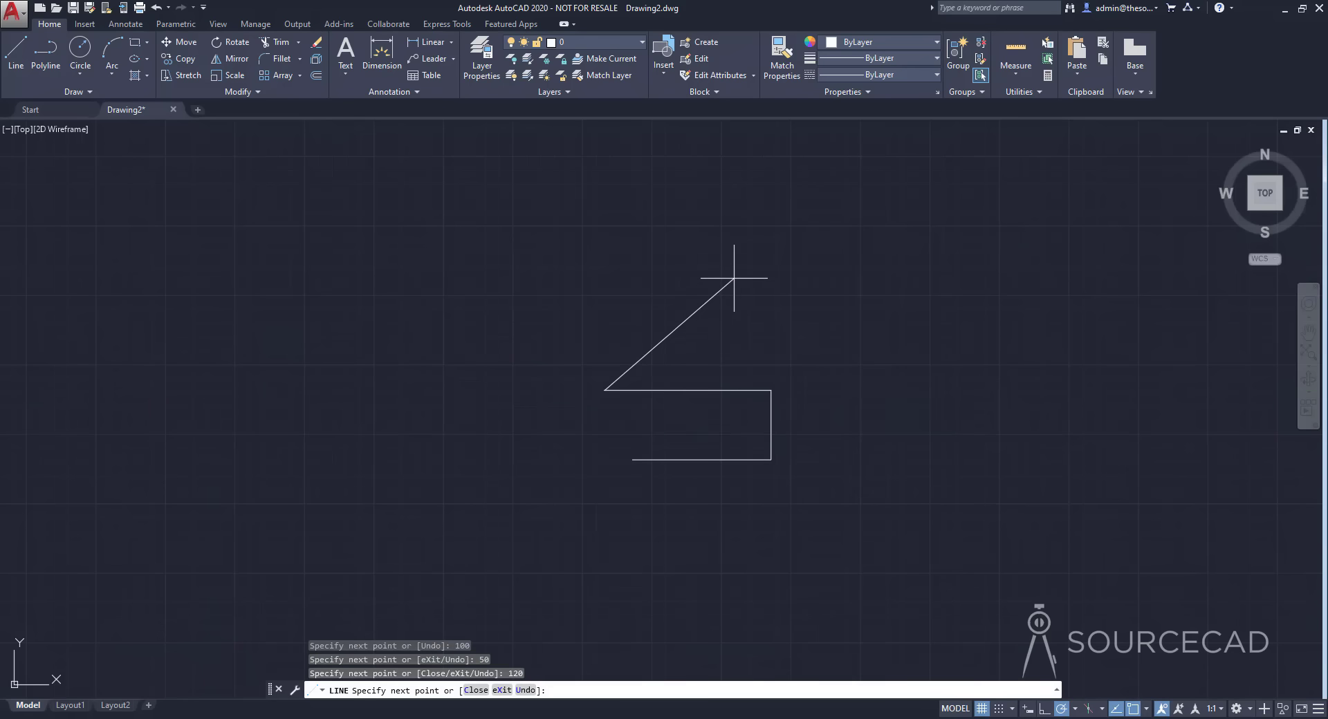
# - Continue the line with a 60-unit diagonal segment up to the right and a 100-unit horizontal segment to the right
pyautogui.write('60')
pyautogui.press('Return')
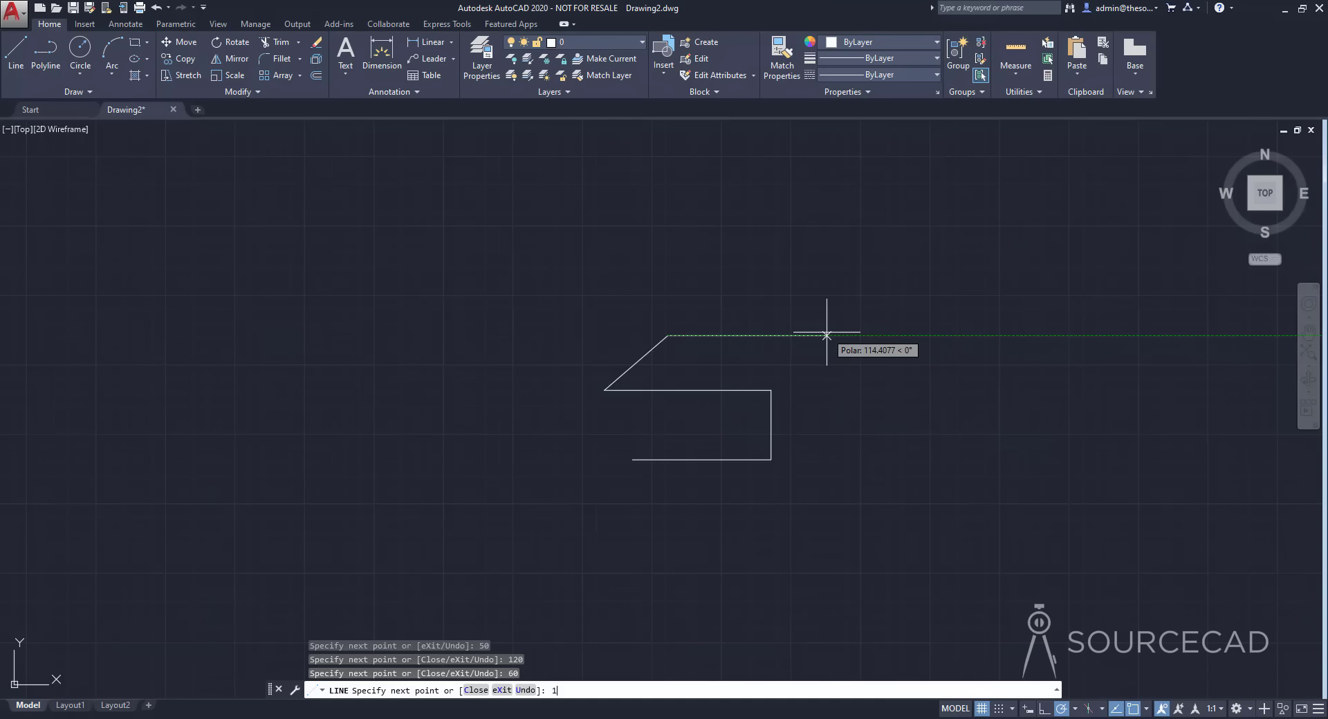
pyautogui.write('00')
pyautogui.press('Return')
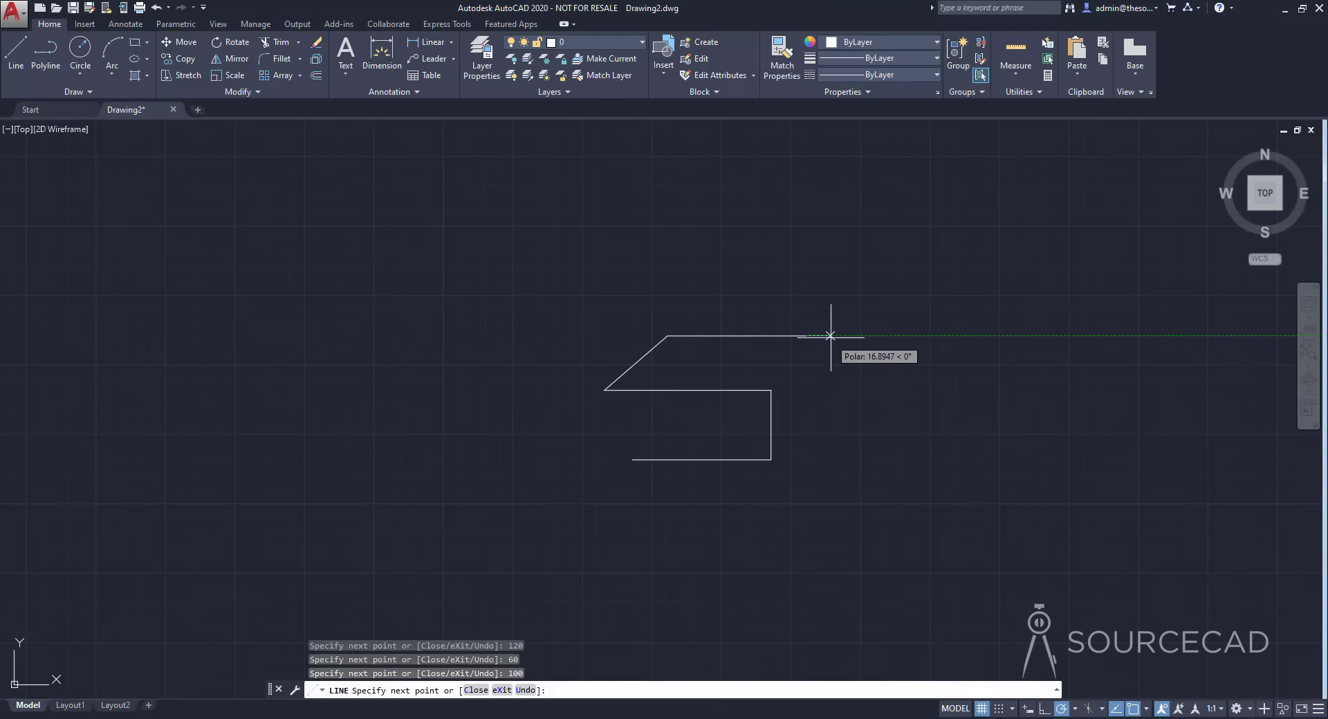
# - Continue the line with a 50-unit segment locked to a 30-degree angle up to the right, and end the line
pyautogui.scroll(4, 841, 300)
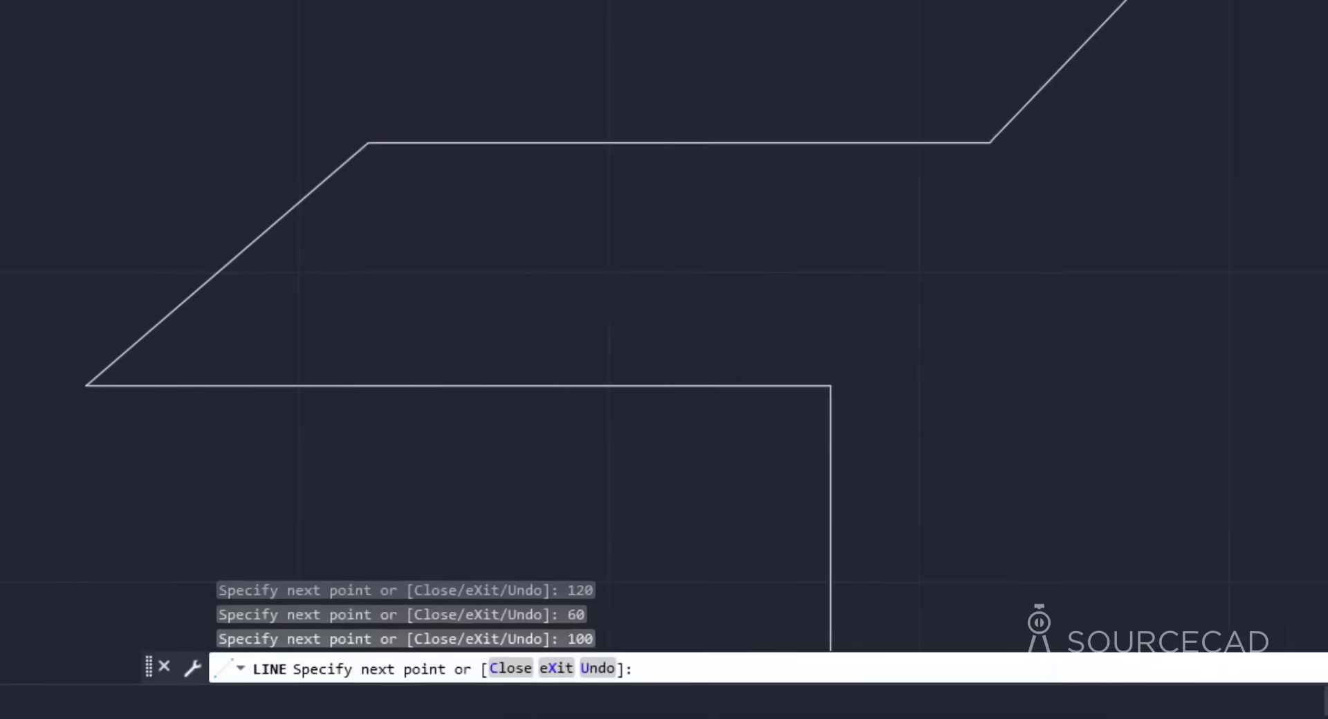
pyautogui.press('F8')
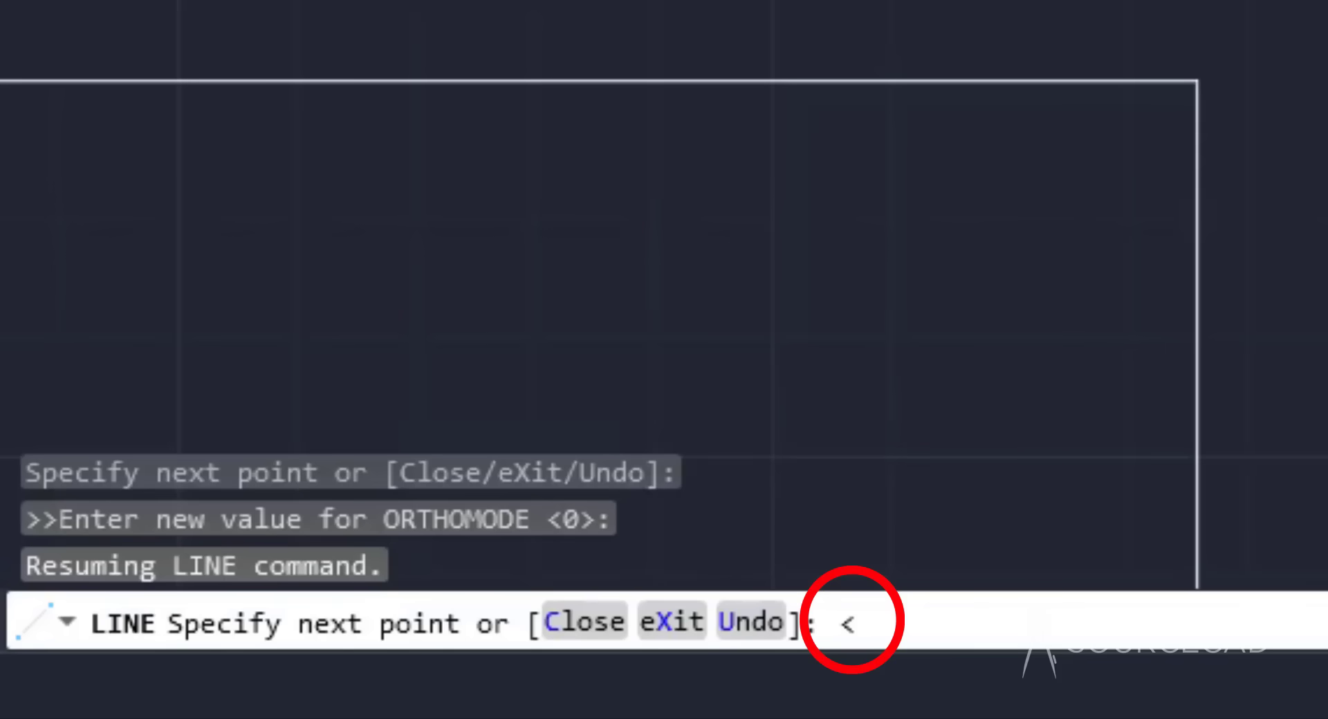
pyautogui.write('30')
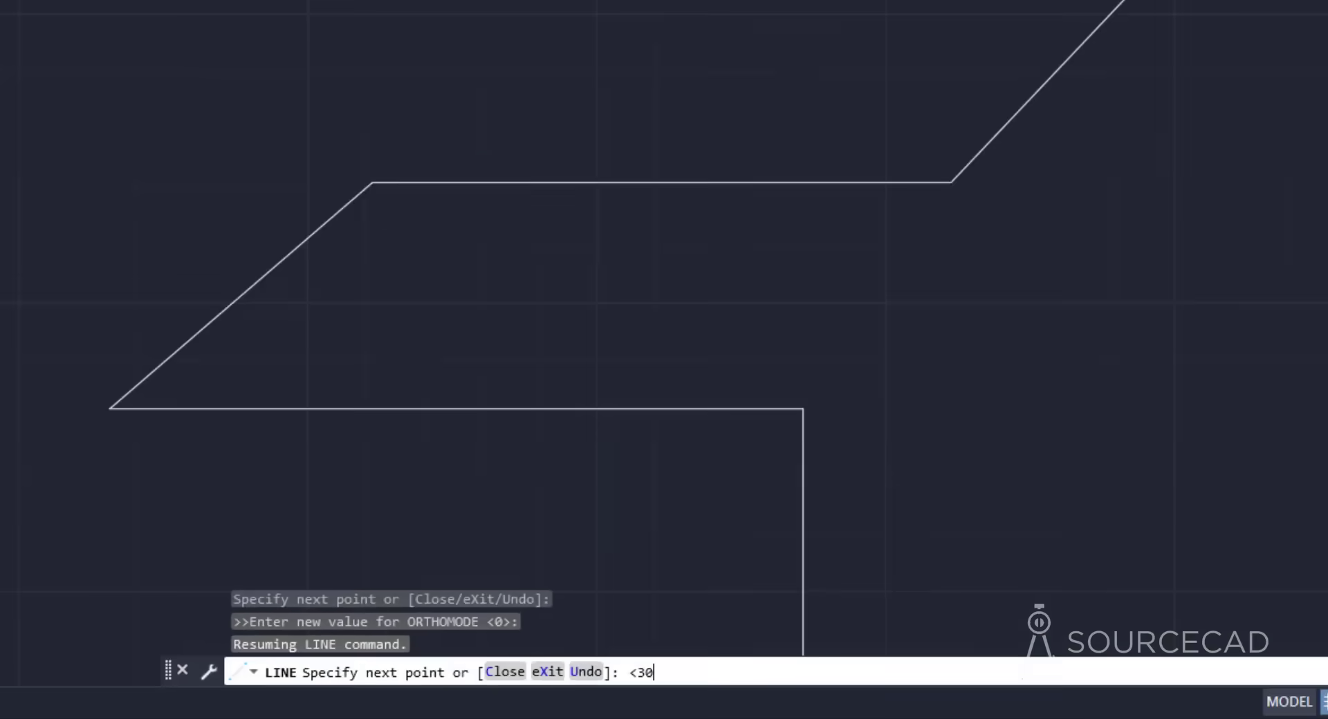
pyautogui.press('Return')
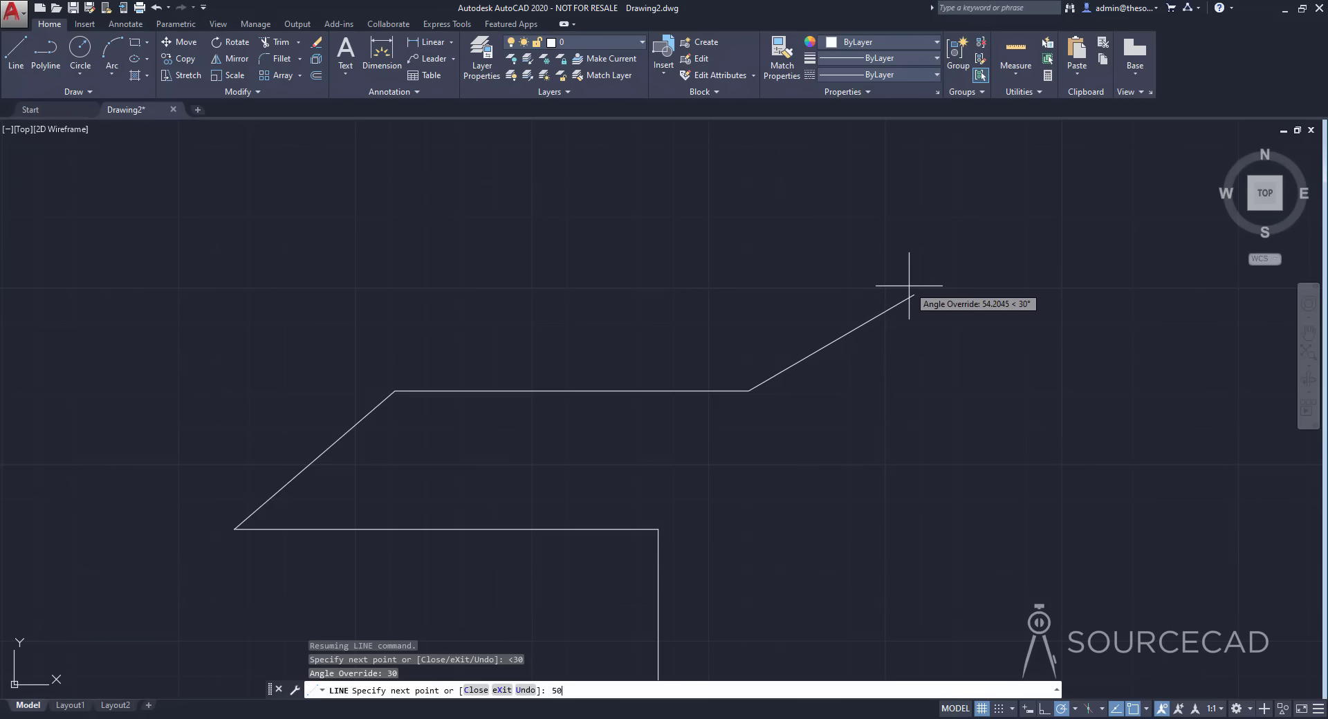
pyautogui.press('Return')
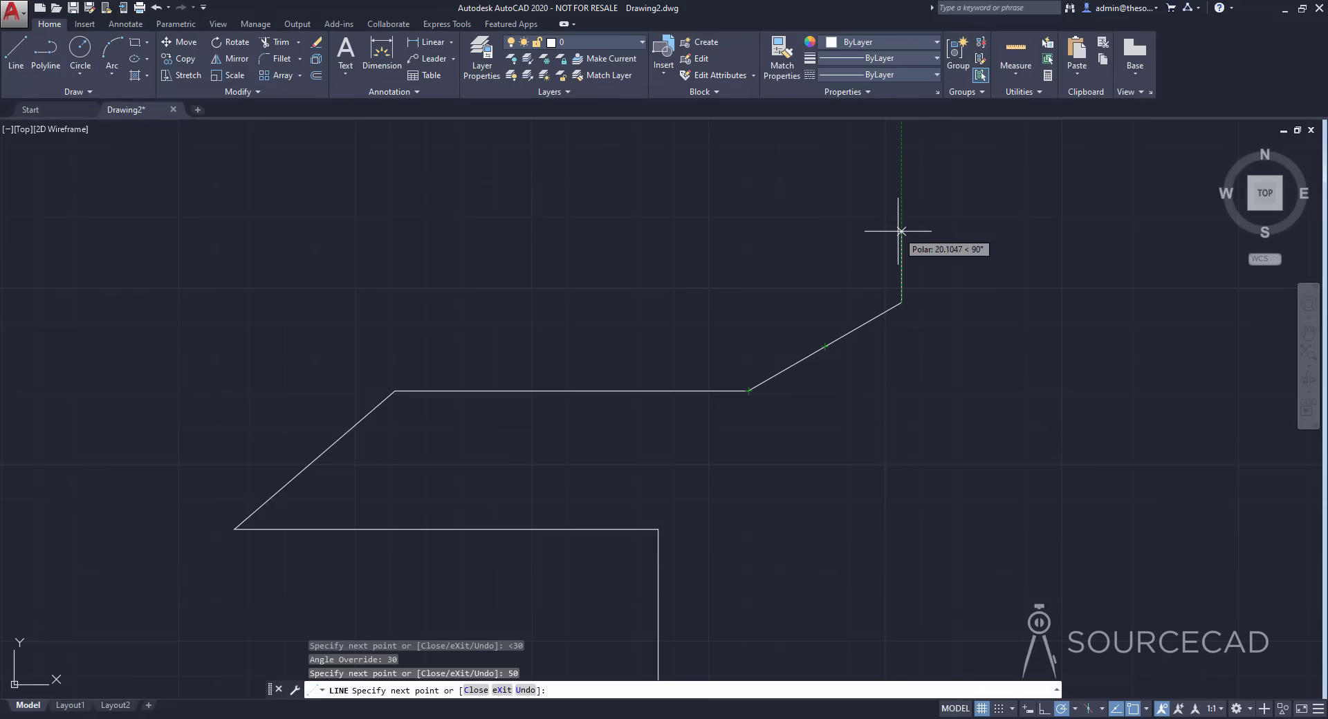
pyautogui.press('Return')
pyautogui.scroll(-4, 869, 288)
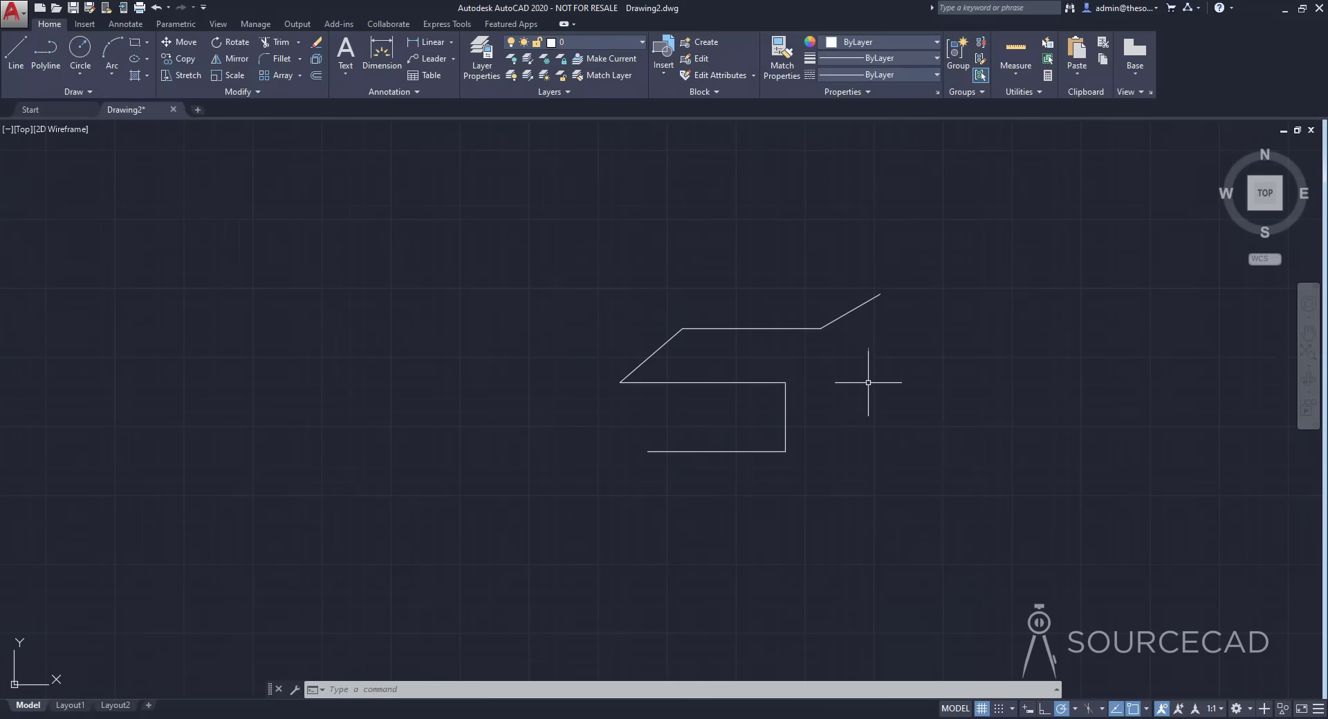
# - Start a new line and set the polar tracking angles to 30, 60, 90, 120
pyautogui.scroll(2, 868, 382)
pyautogui.moveTo(875, 376); pyautogui.dragTo(542, 436, button='middle')
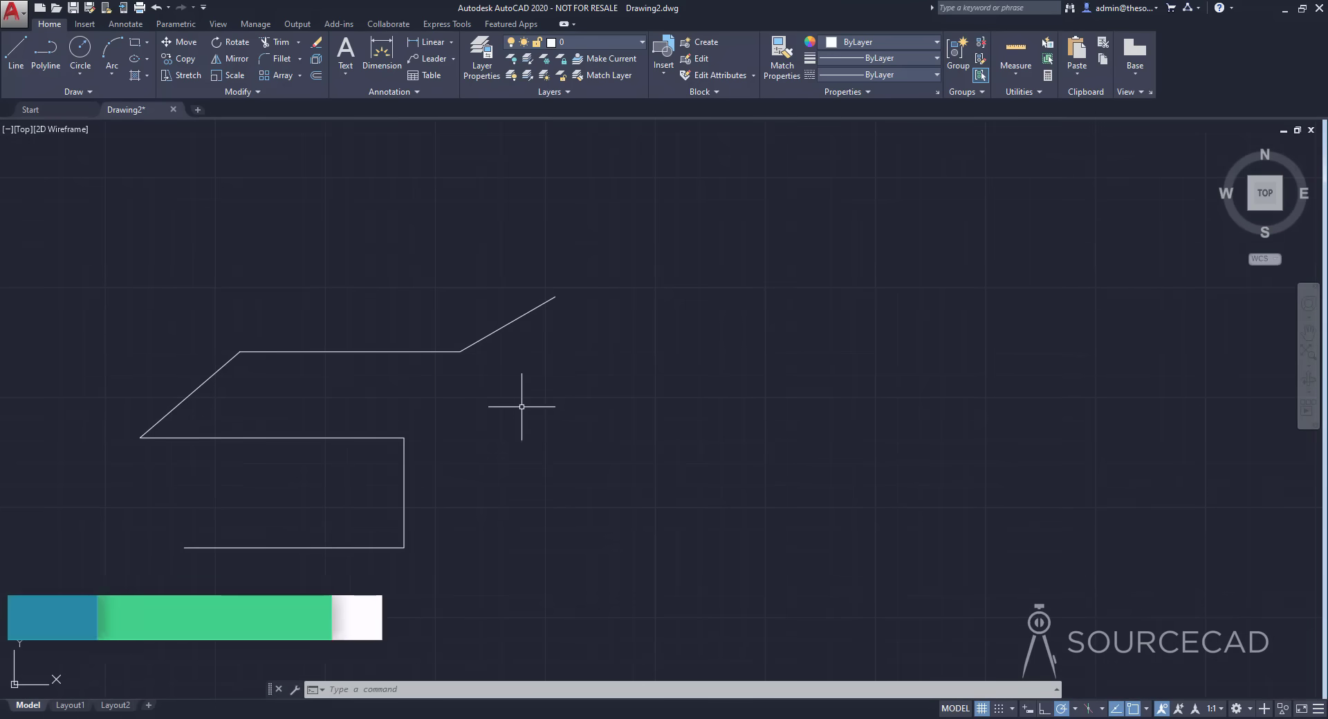
pyautogui.click(16, 50)
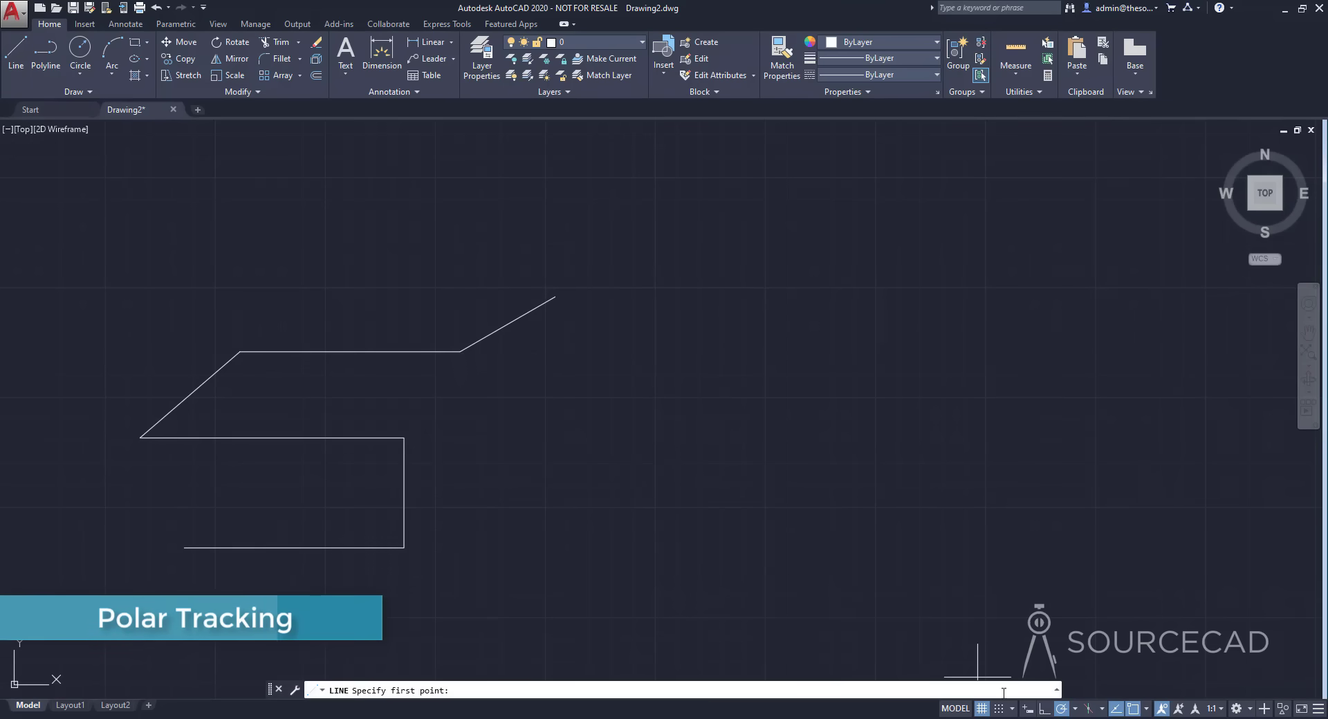
pyautogui.click(1076, 709)
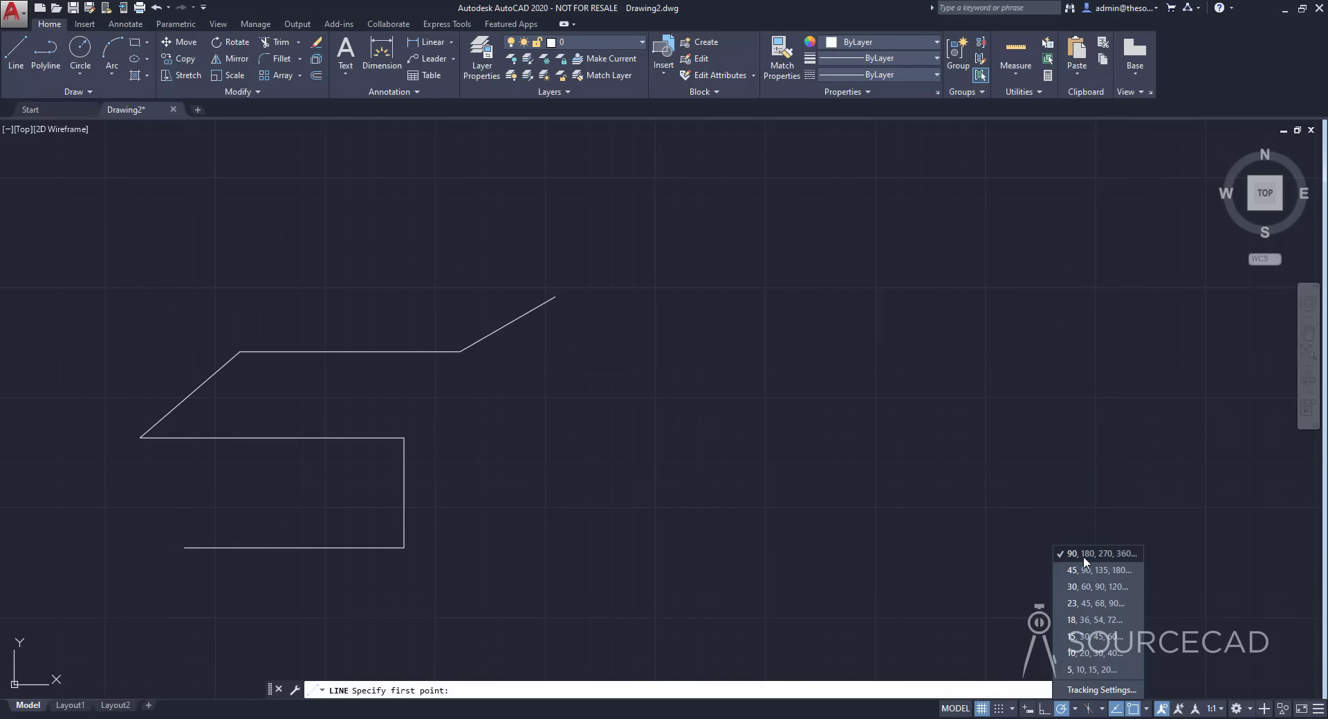
pyautogui.click(1102, 588)
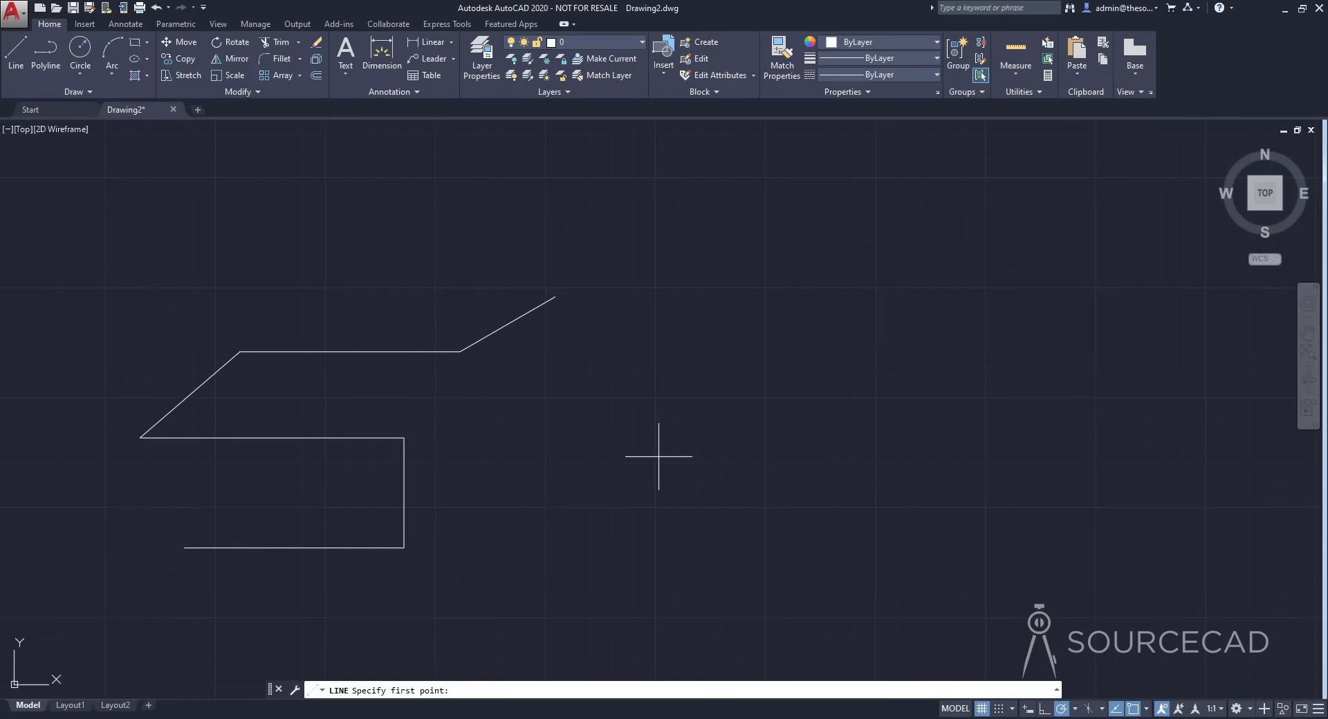
# - Draw a horizontal segment to the right of the existing shape, add a 60-unit segment at 60 degrees, and end the line
pyautogui.click(685, 542)
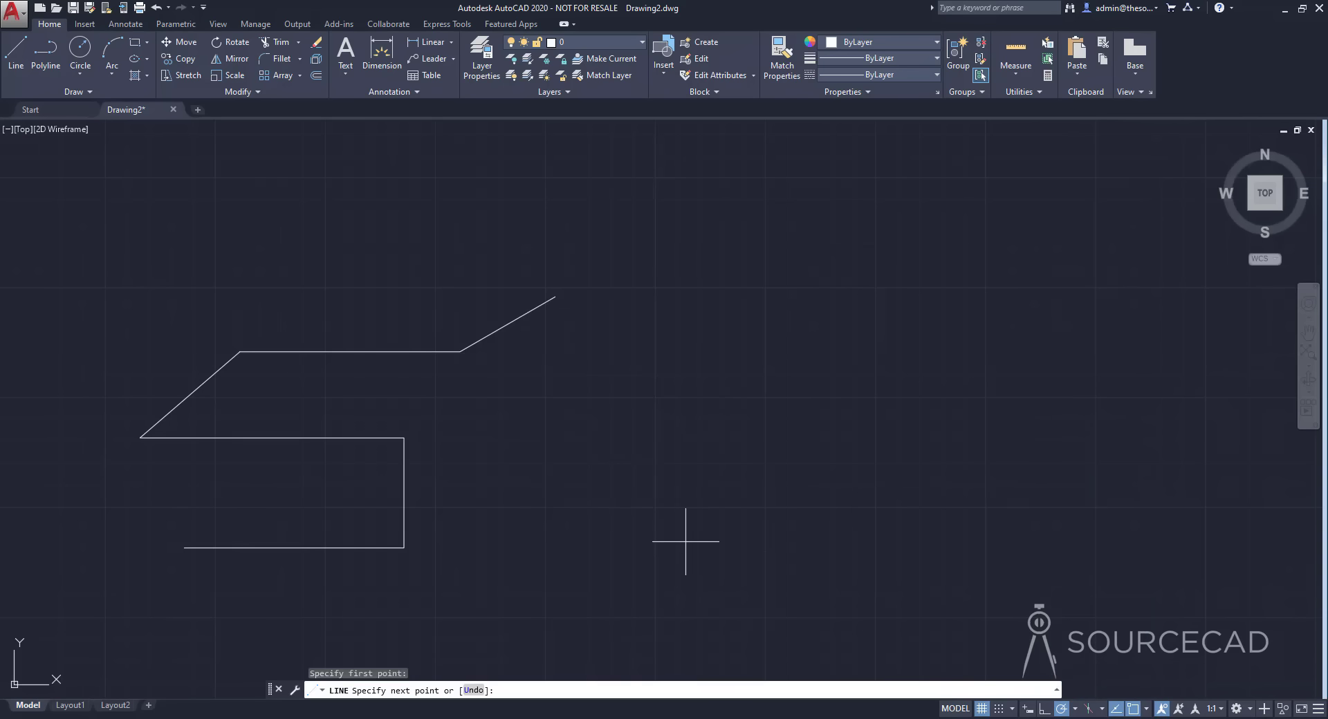
pyautogui.click(866, 542)
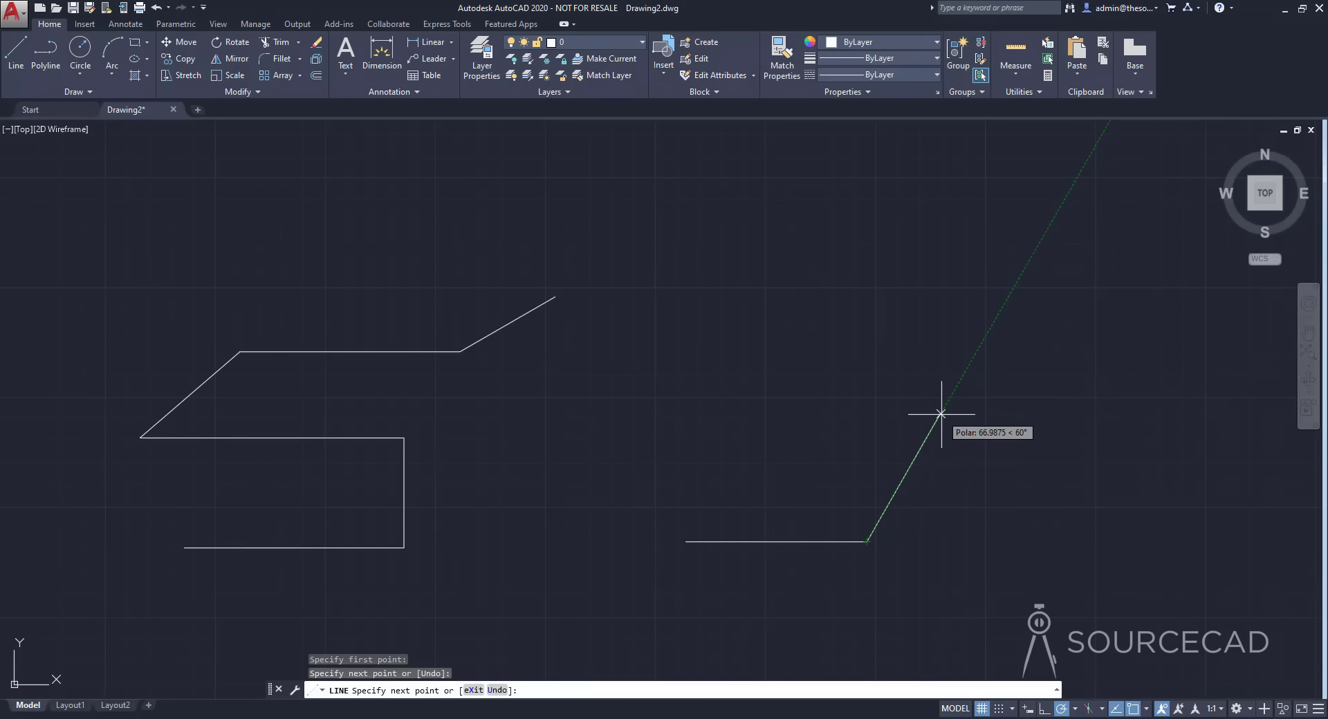
pyautogui.write('0')
pyautogui.press('Return')
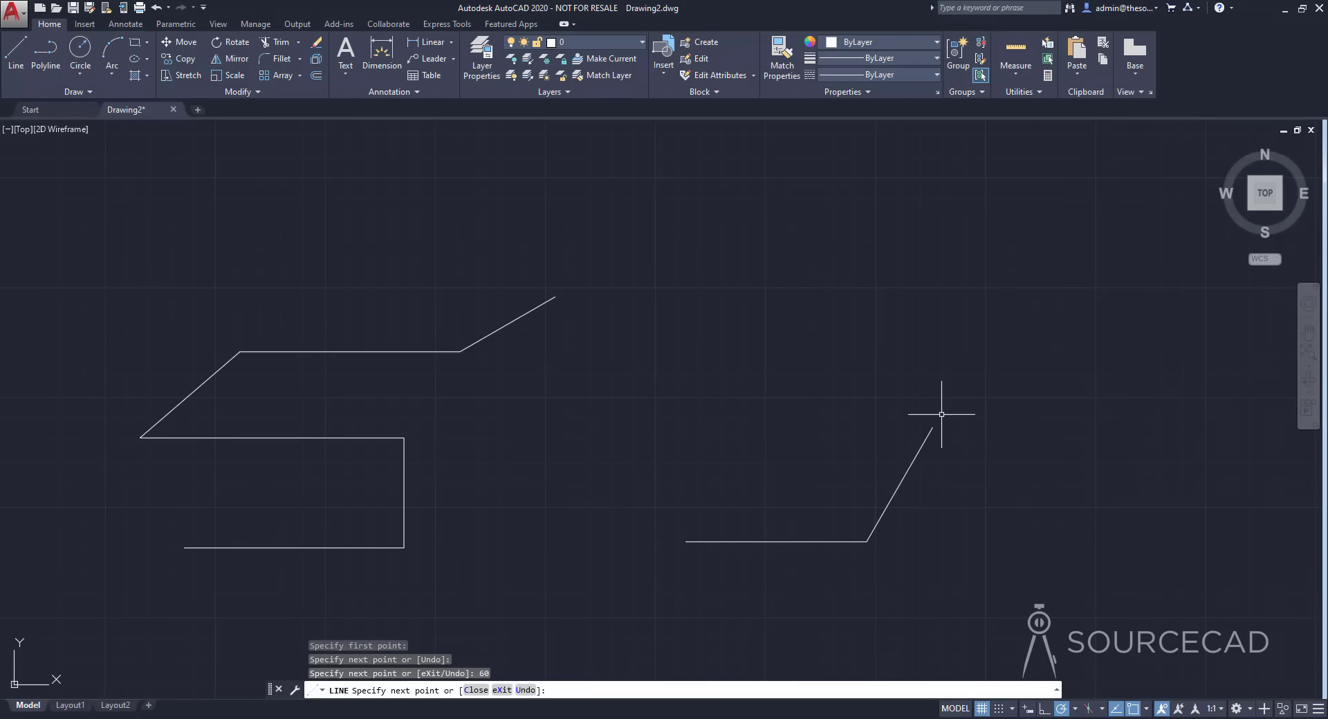
pyautogui.press('Return')
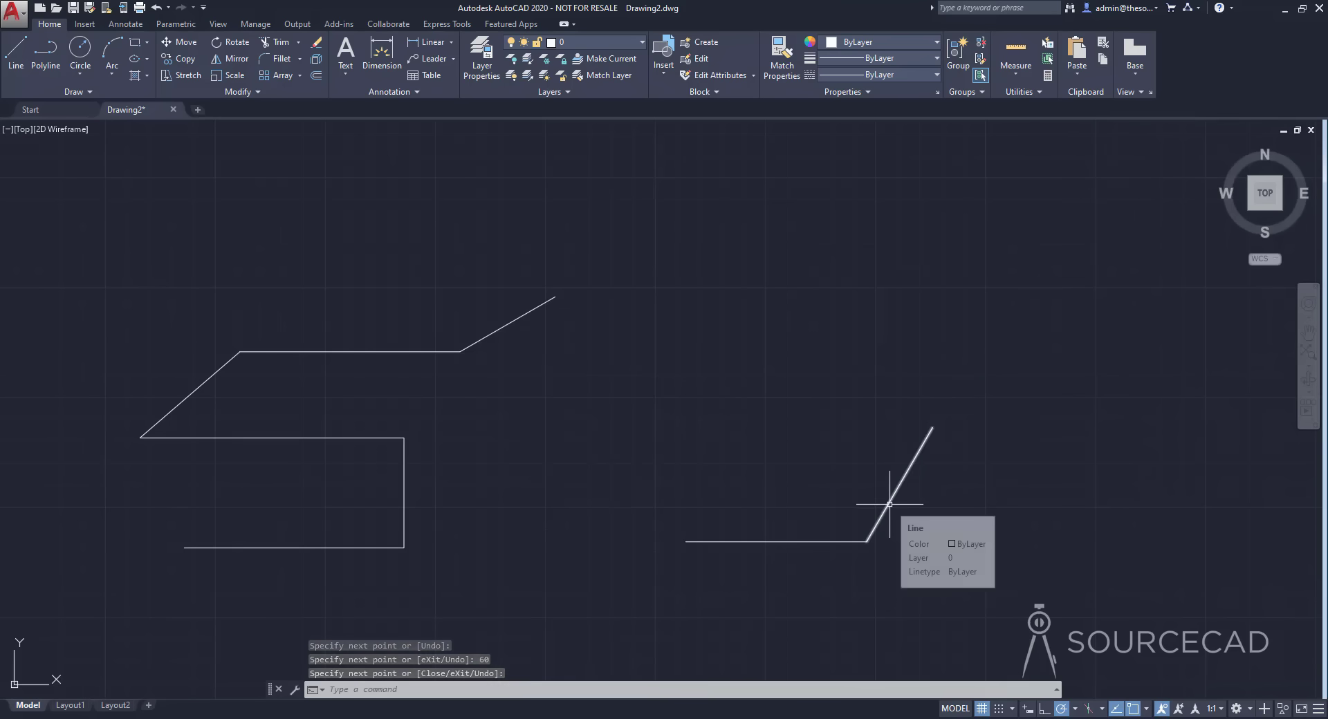
# - Set the polar tracking angles to 90, 180, 270, 360 and toggle polar tracking off and on again
pyautogui.click(1076, 710)
pyautogui.click(1093, 558)
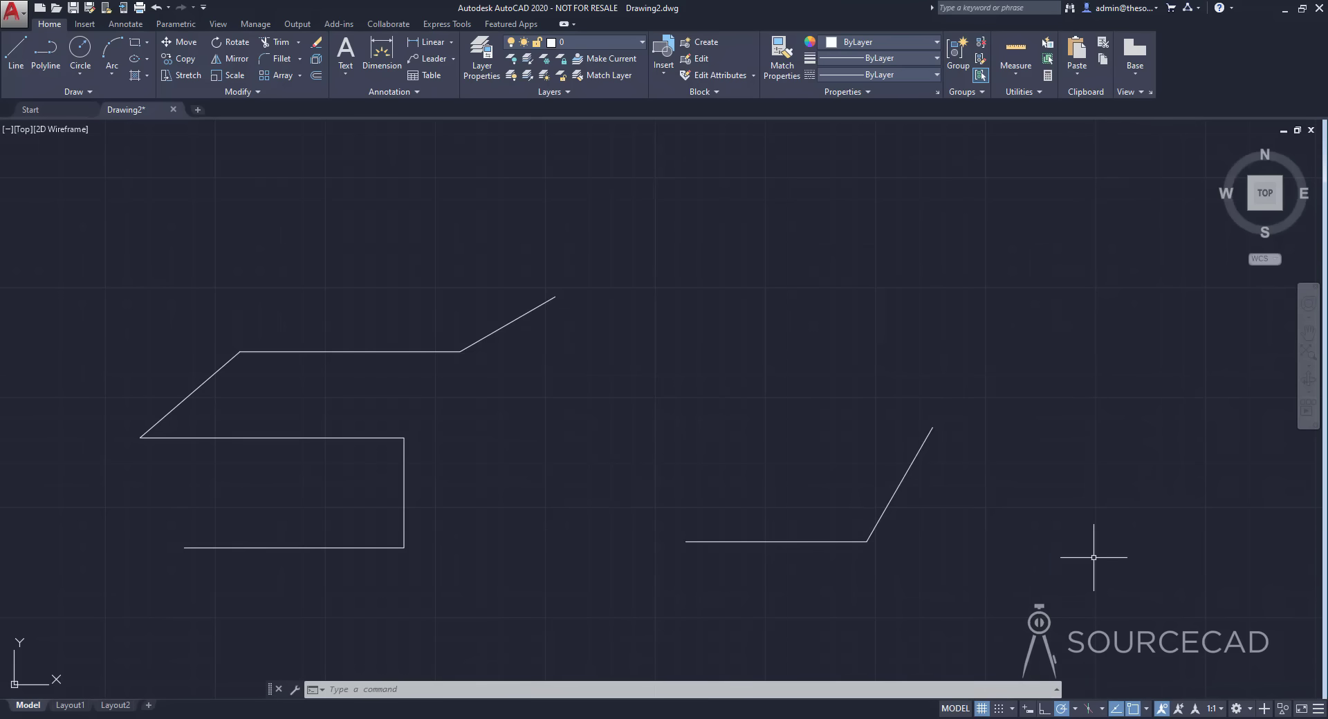
pyautogui.click(1076, 709)
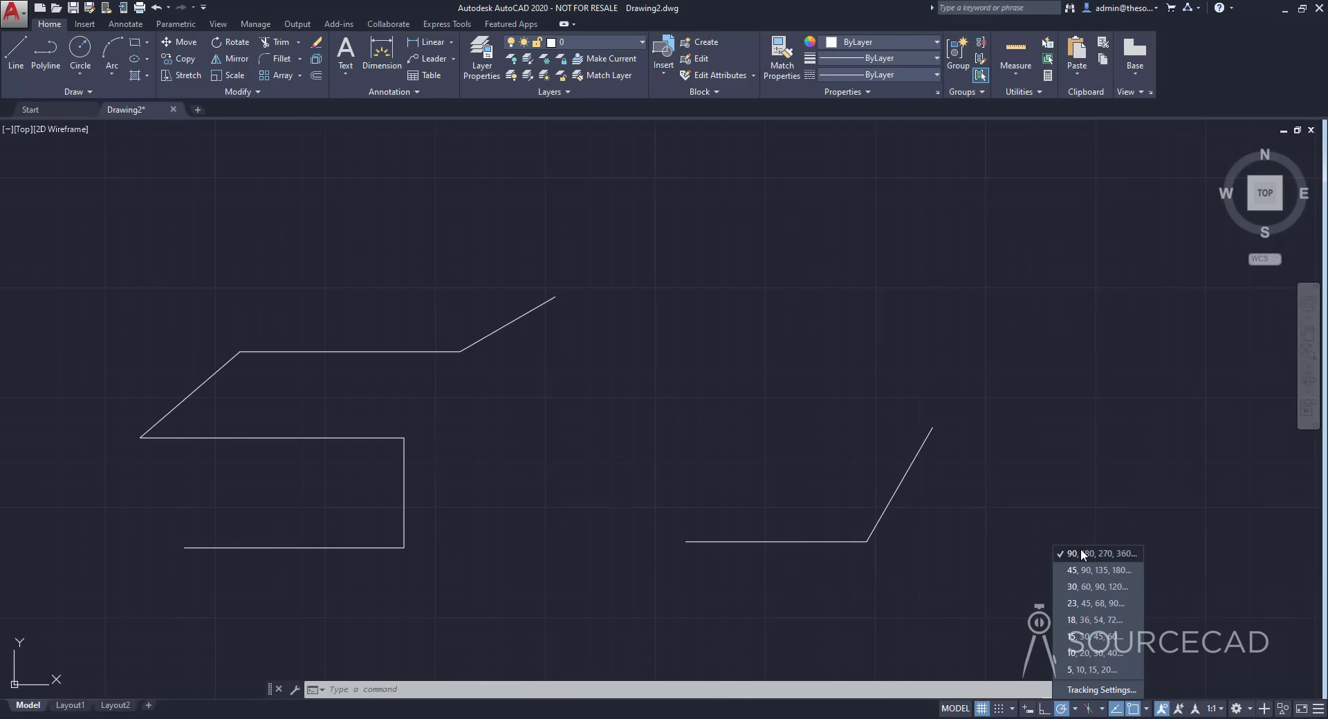
pyautogui.click(1024, 534)
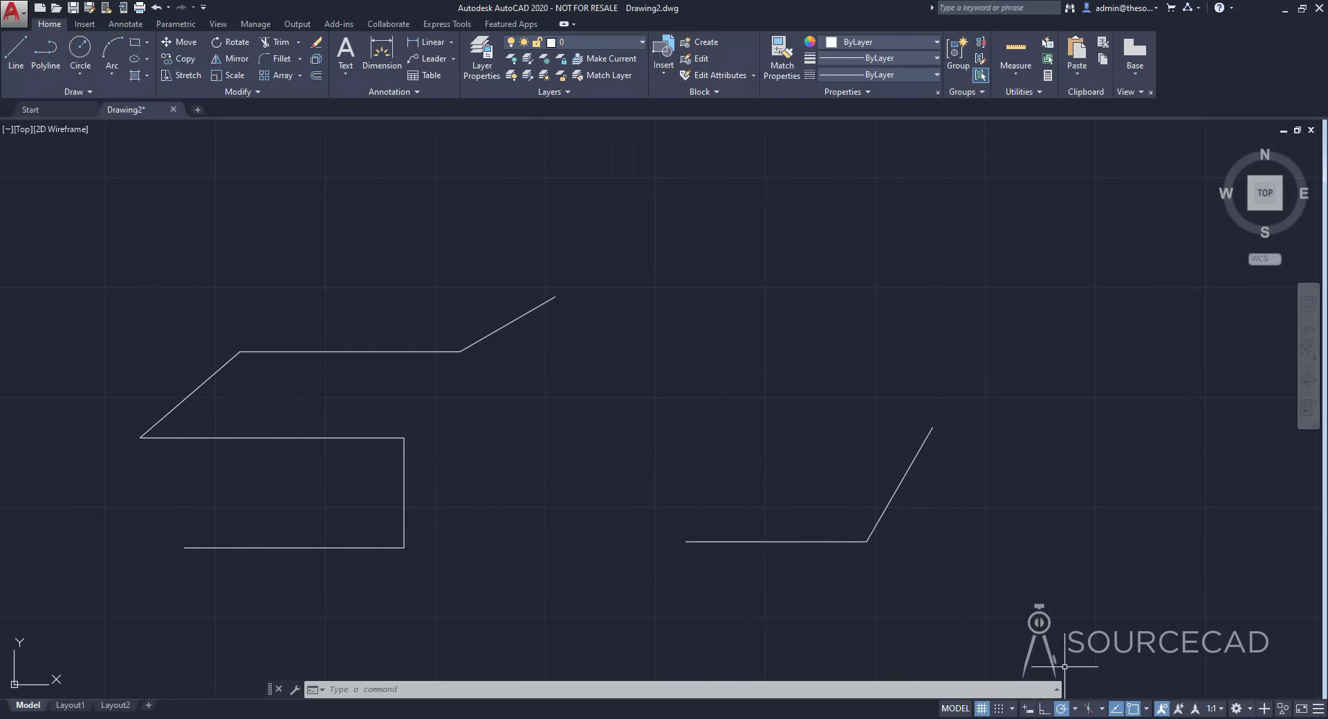
pyautogui.click(1062, 710)
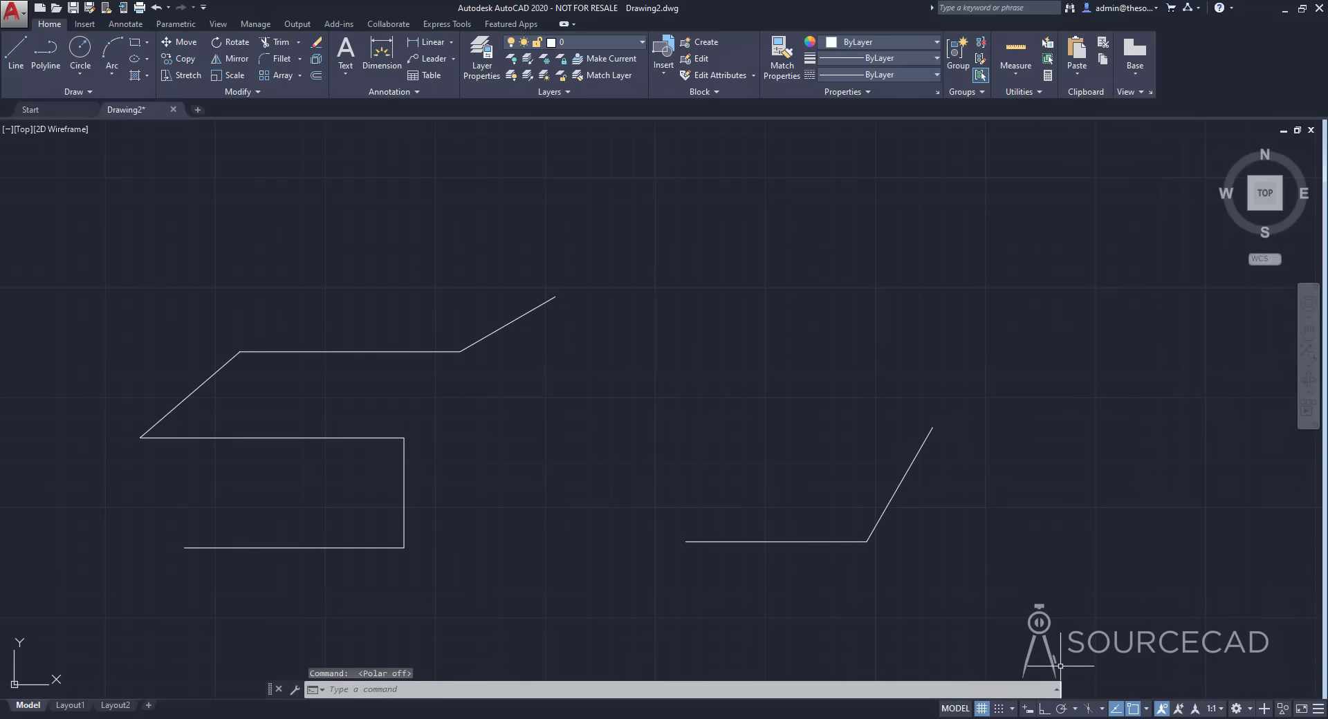
pyautogui.click(1064, 710)
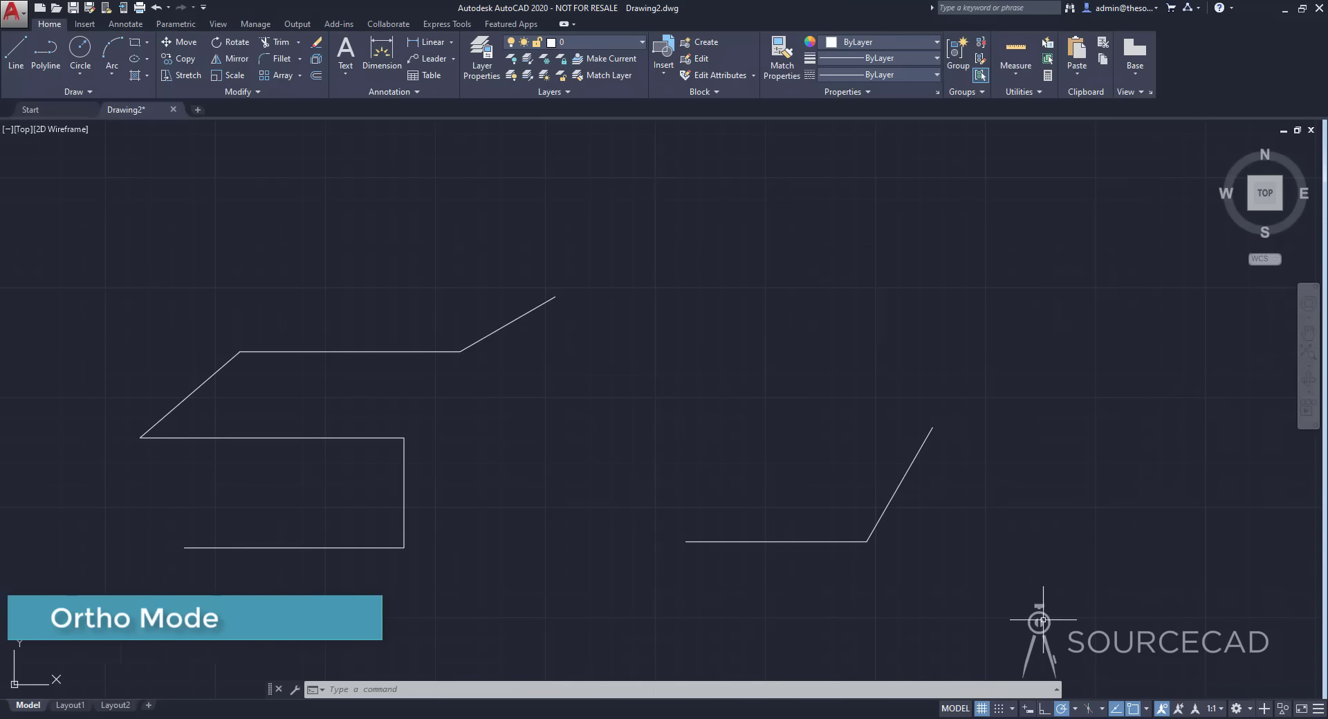
# - Turn on Ortho mode and draw a stepped line right of the existing shapes, with segments going down, right, up and right
pyautogui.click(1044, 710)
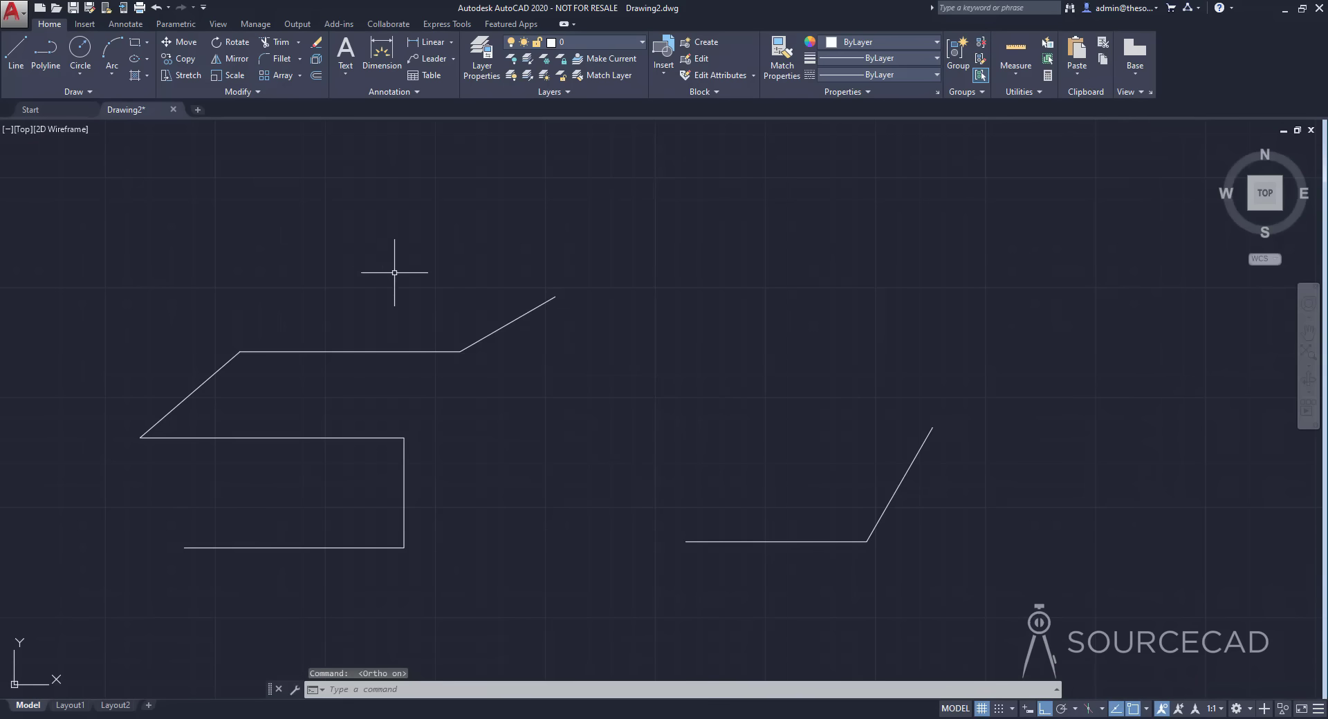
pyautogui.click(16, 52)
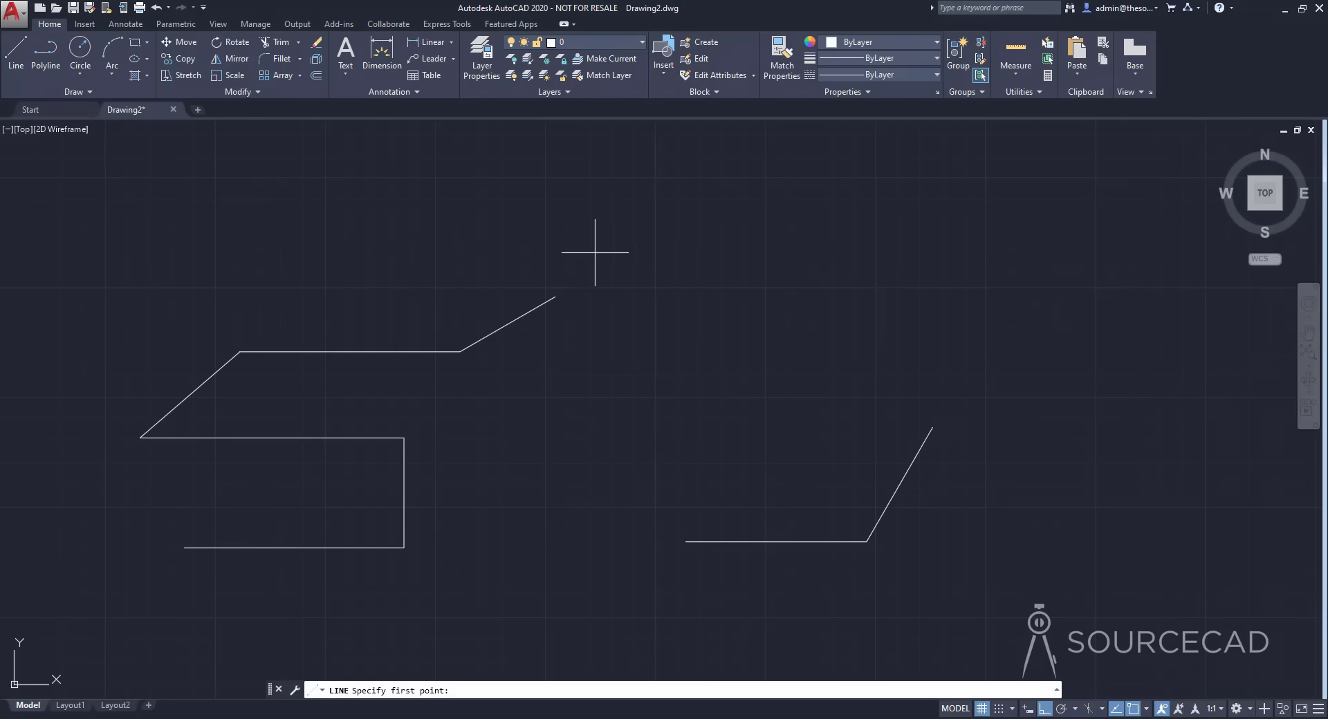
pyautogui.scroll(-2, 596, 253)
pyautogui.moveTo(805, 270); pyautogui.dragTo(582, 328, button='middle')
pyautogui.click(722, 297)
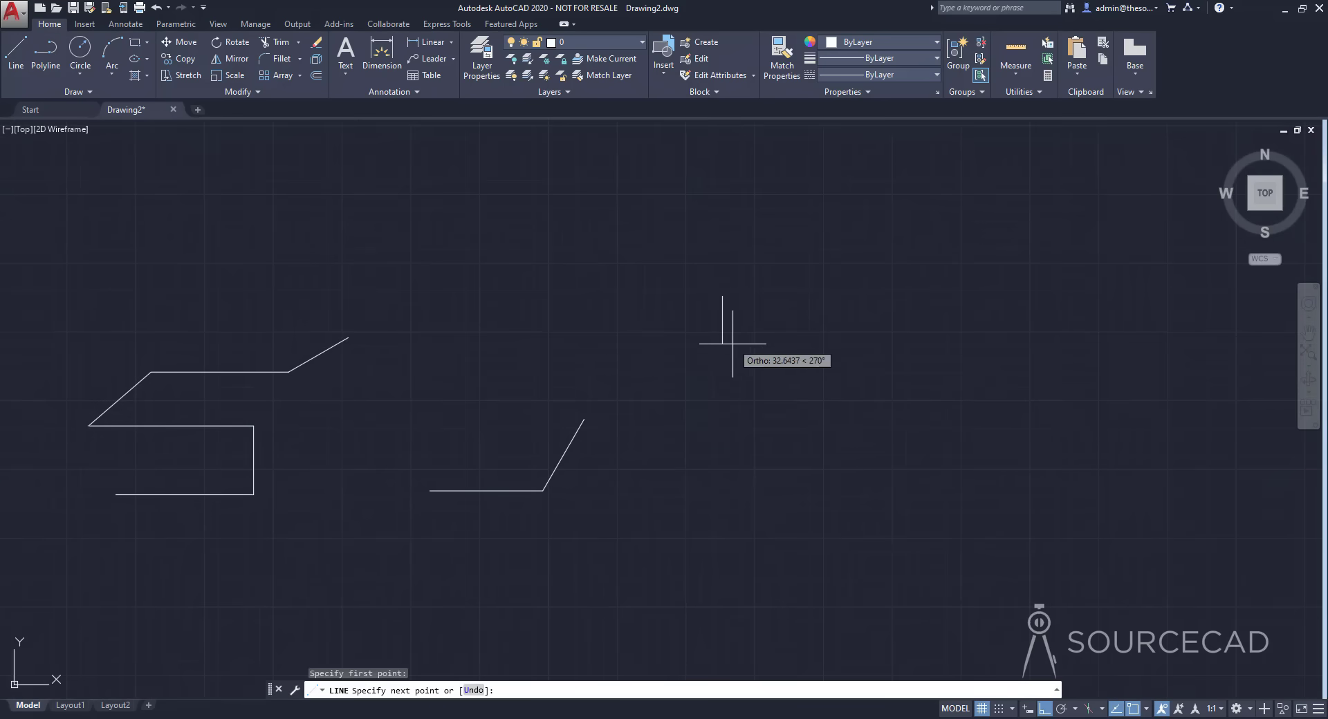
pyautogui.click(724, 437)
pyautogui.click(871, 438)
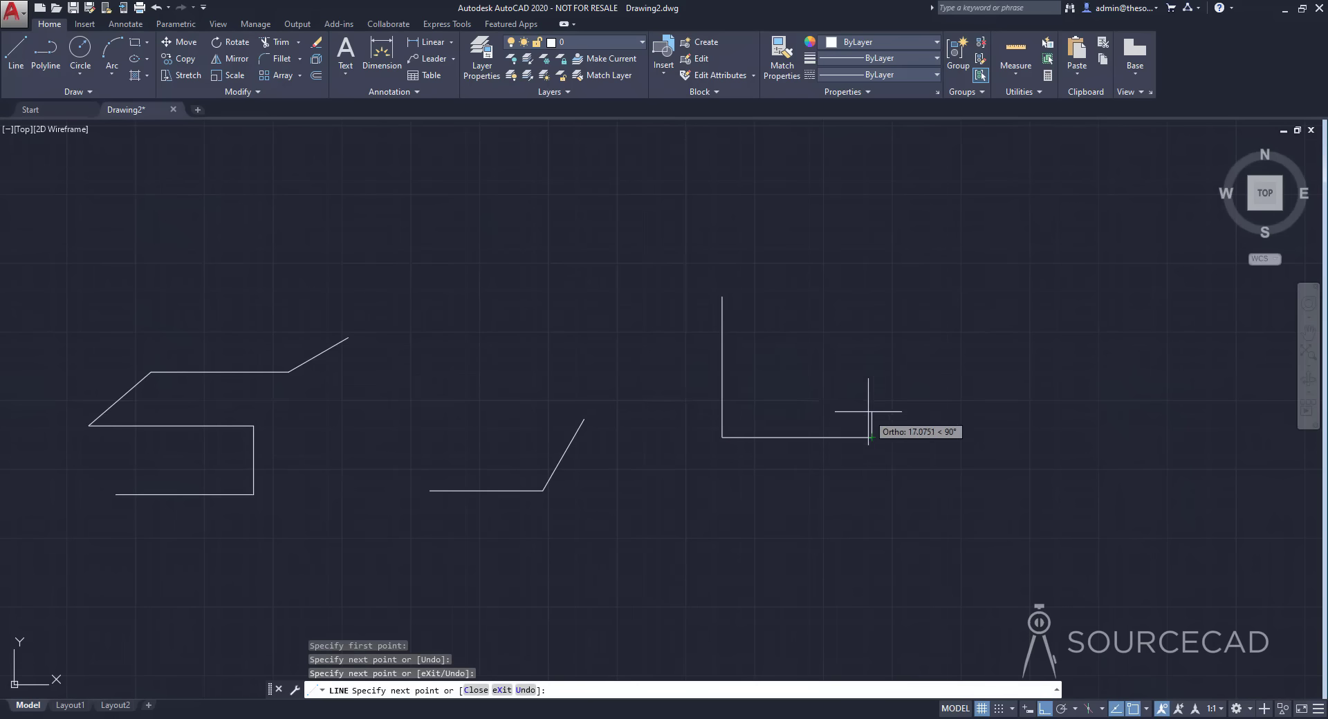
pyautogui.click(871, 343)
pyautogui.click(1018, 344)
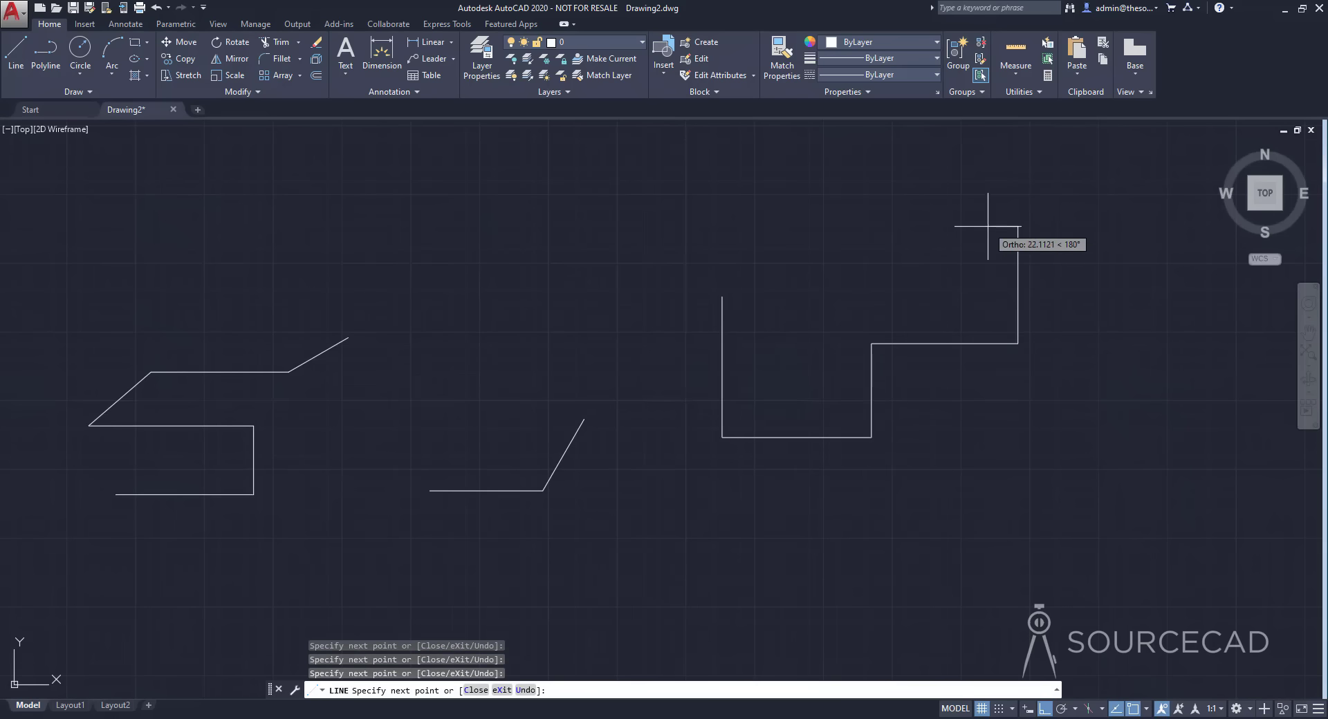
# - Continue the stepped line with orthogonal segments up, left, down, right, down, left and up, and end the line
pyautogui.click(1019, 227)
pyautogui.click(792, 227)
pyautogui.click(792, 400)
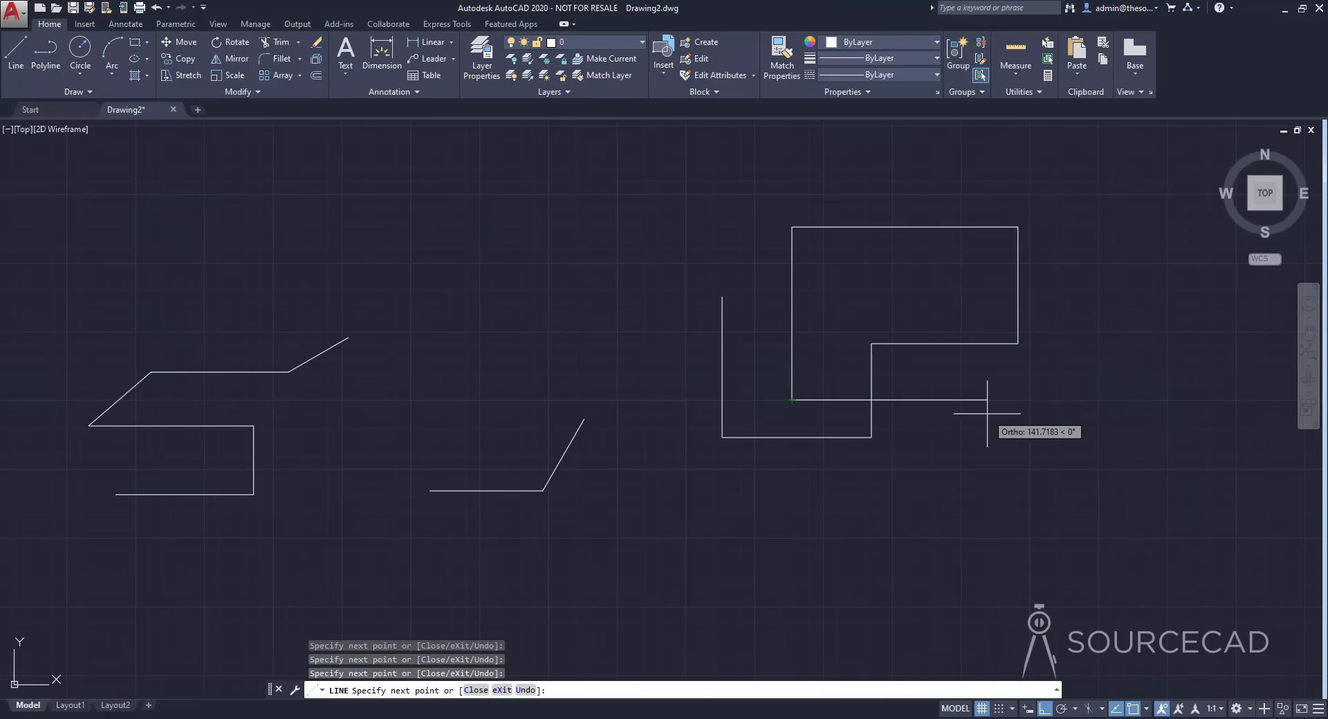
pyautogui.click(987, 400)
pyautogui.click(987, 583)
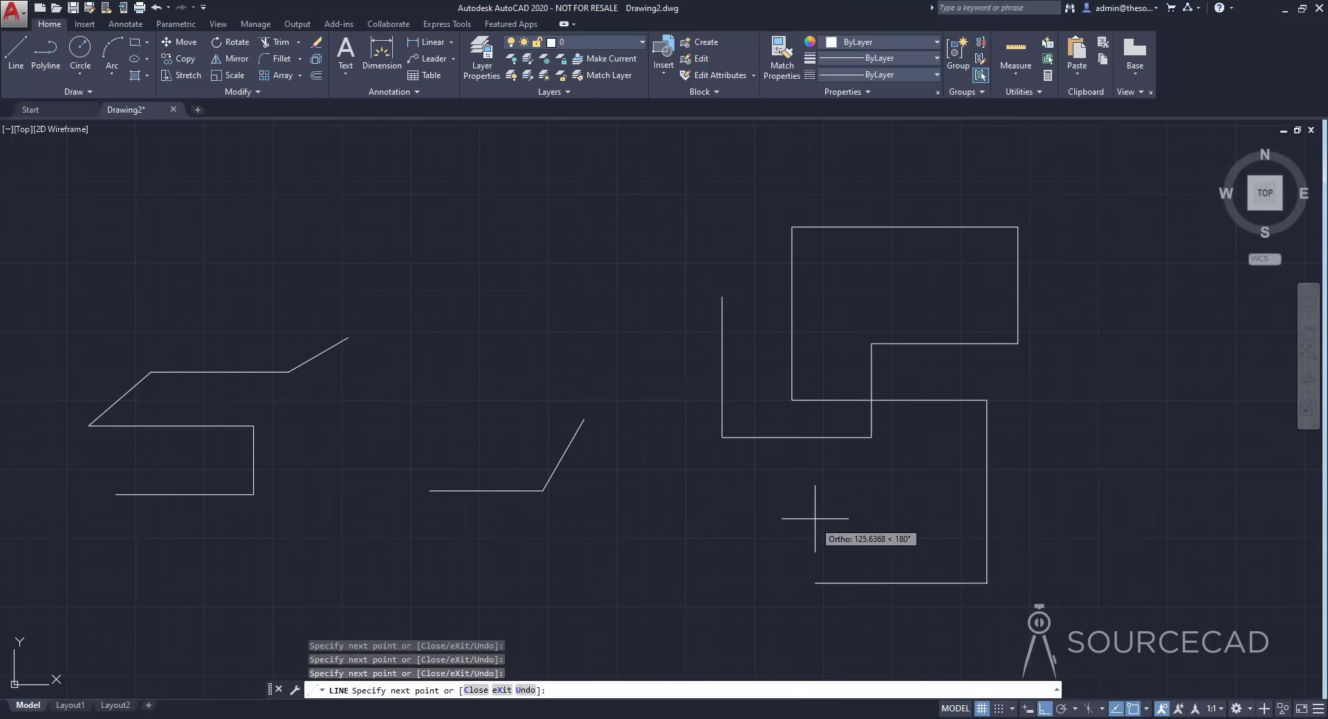
pyautogui.click(817, 495)
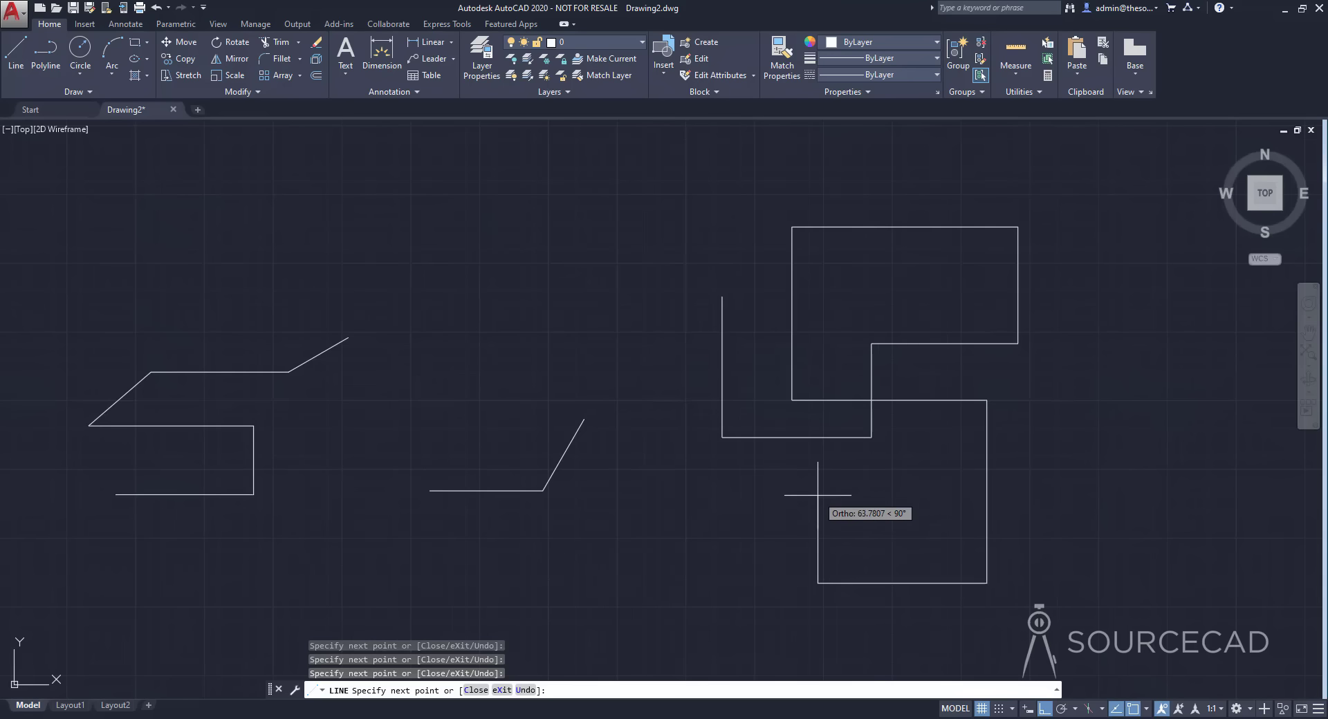
pyautogui.click(817, 495)
pyautogui.press('Escape')
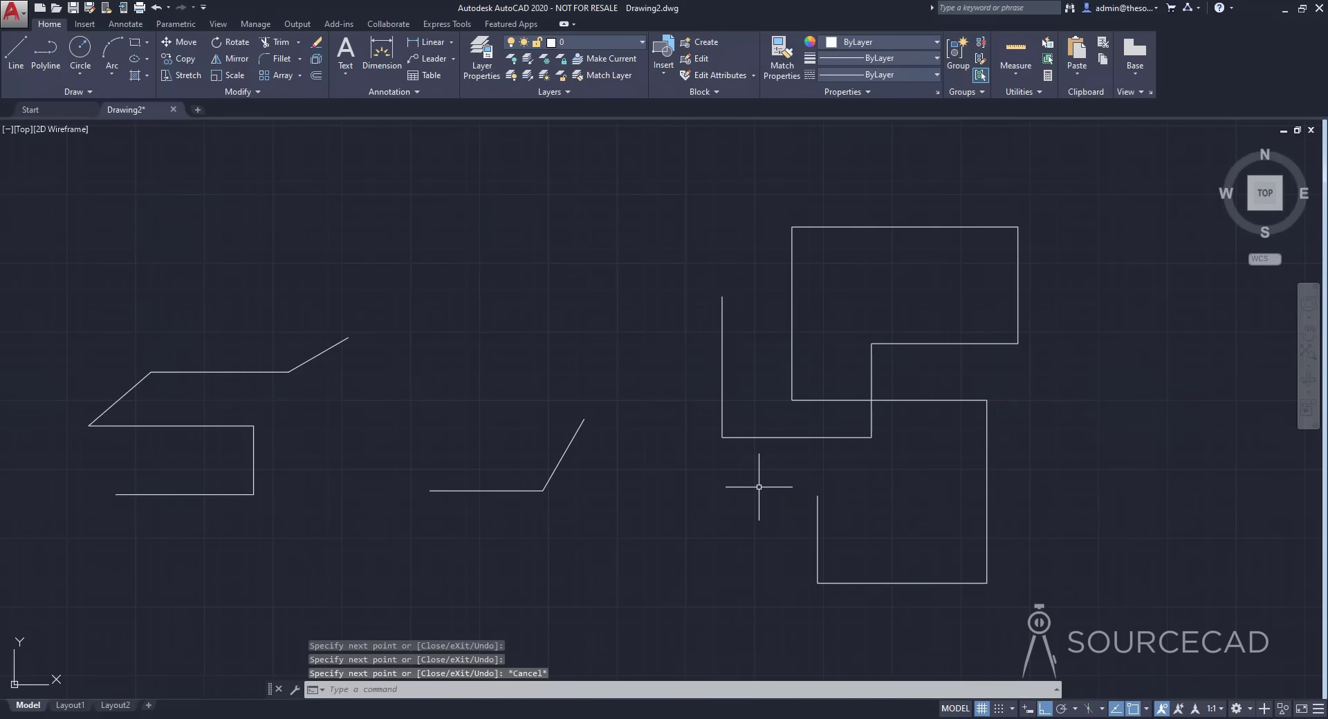
# - Switch from Ortho mode back to polar tracking and turn on Dynamic Input within a newly started line command
pyautogui.click(1062, 709)
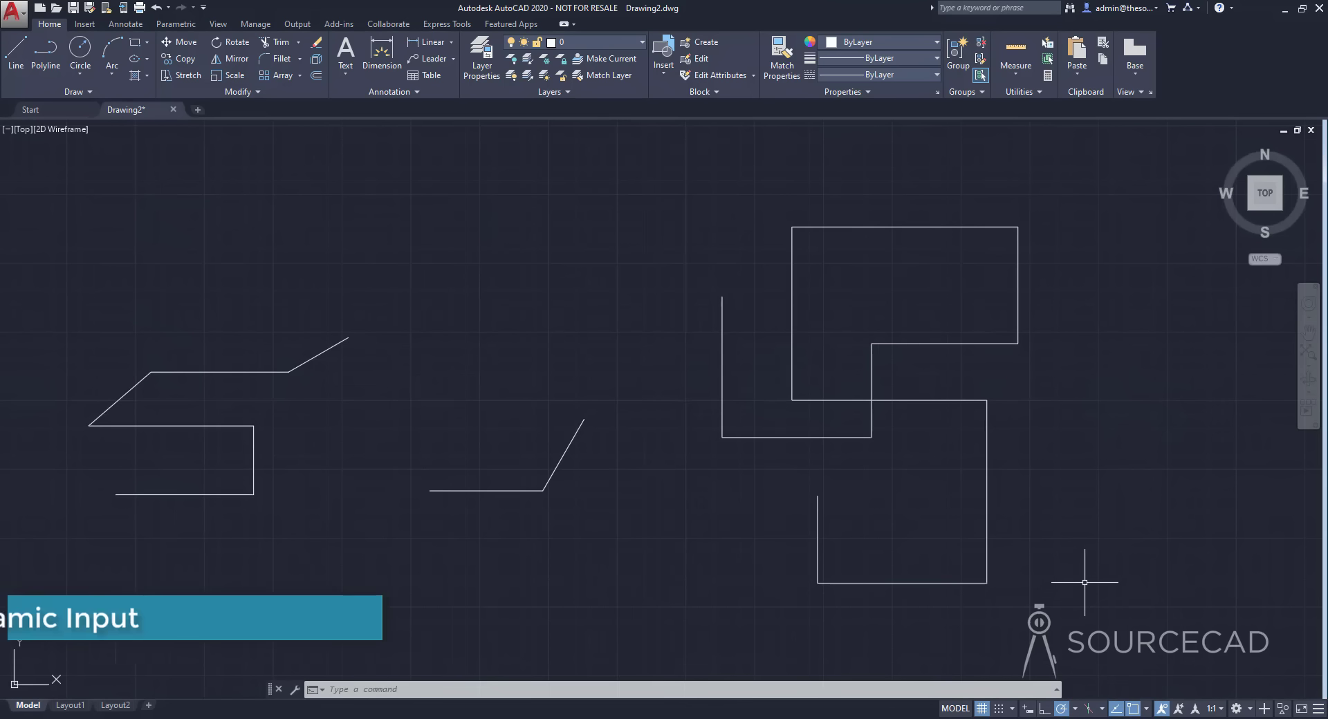
pyautogui.scroll(-2, 1097, 558)
pyautogui.moveTo(1097, 558); pyautogui.dragTo(723, 498, button='middle')
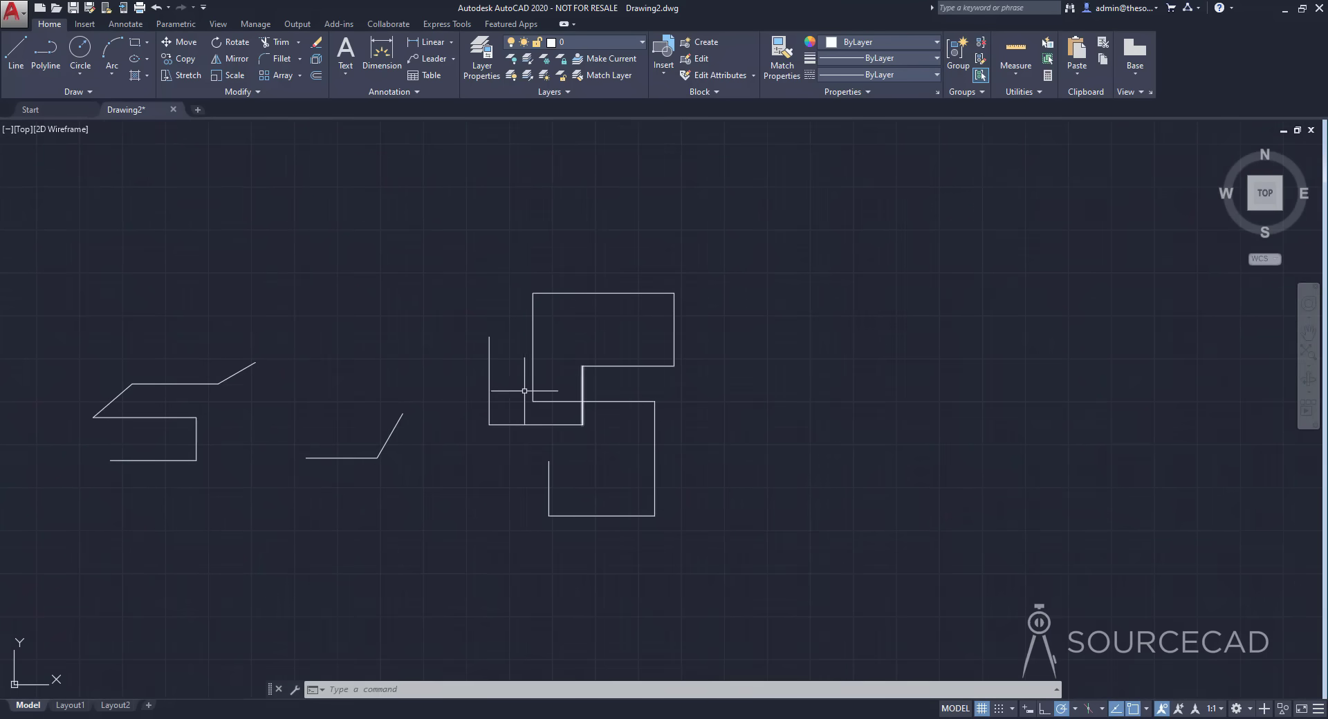
pyautogui.click(16, 52)
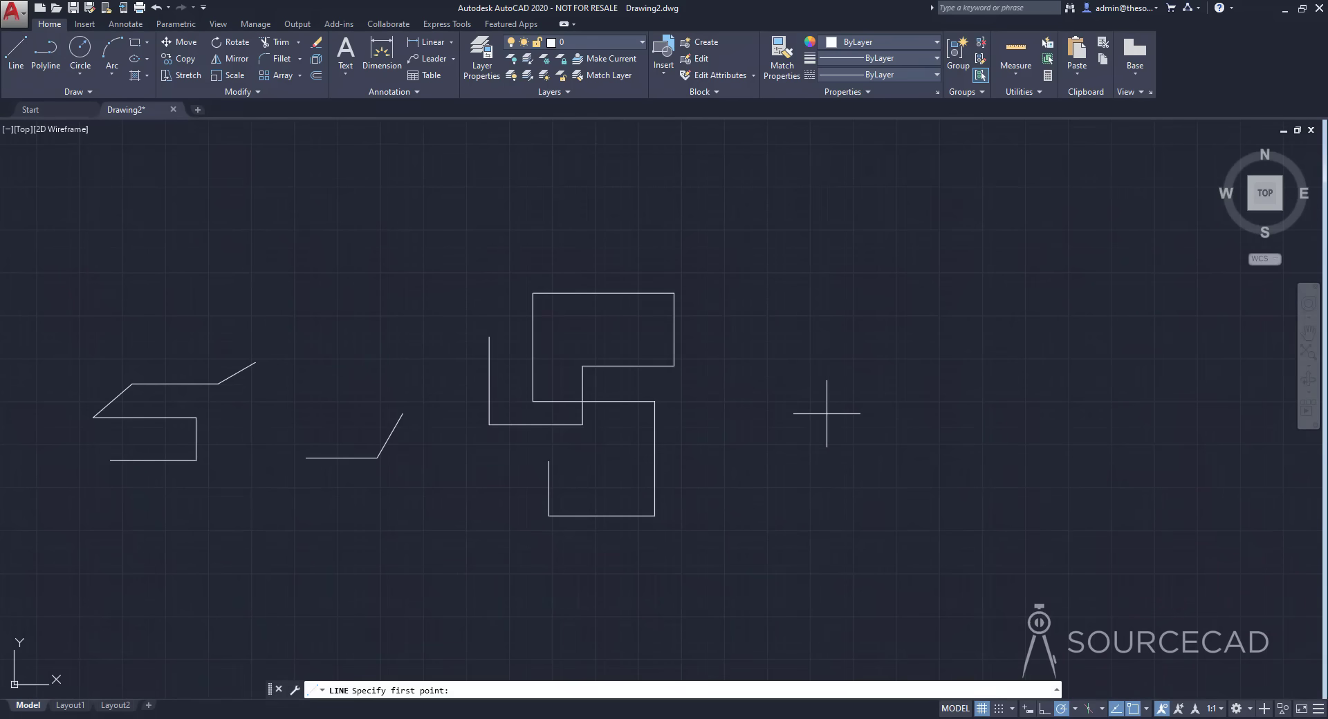
pyautogui.press('F12')
pyautogui.click(1029, 710)
pyautogui.click(1029, 710)
pyautogui.click(1029, 710)
pyautogui.click(1027, 710)
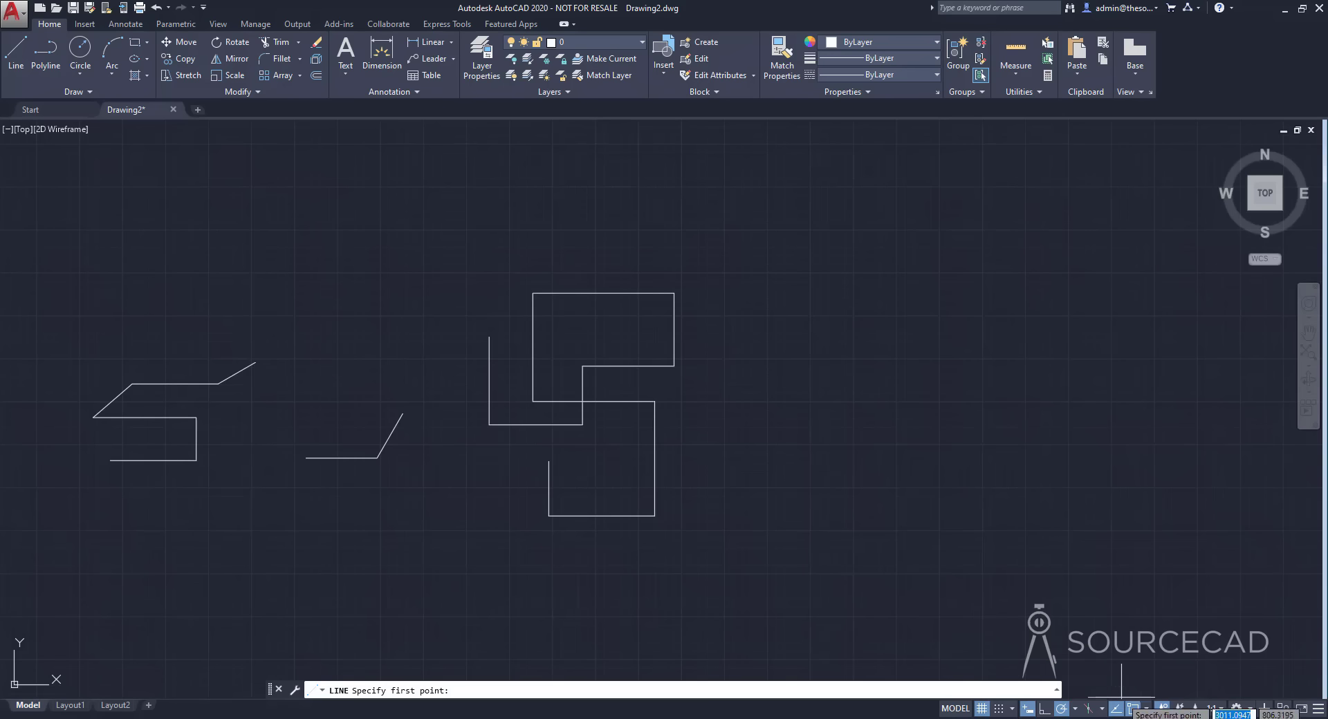
pyautogui.click(1319, 710)
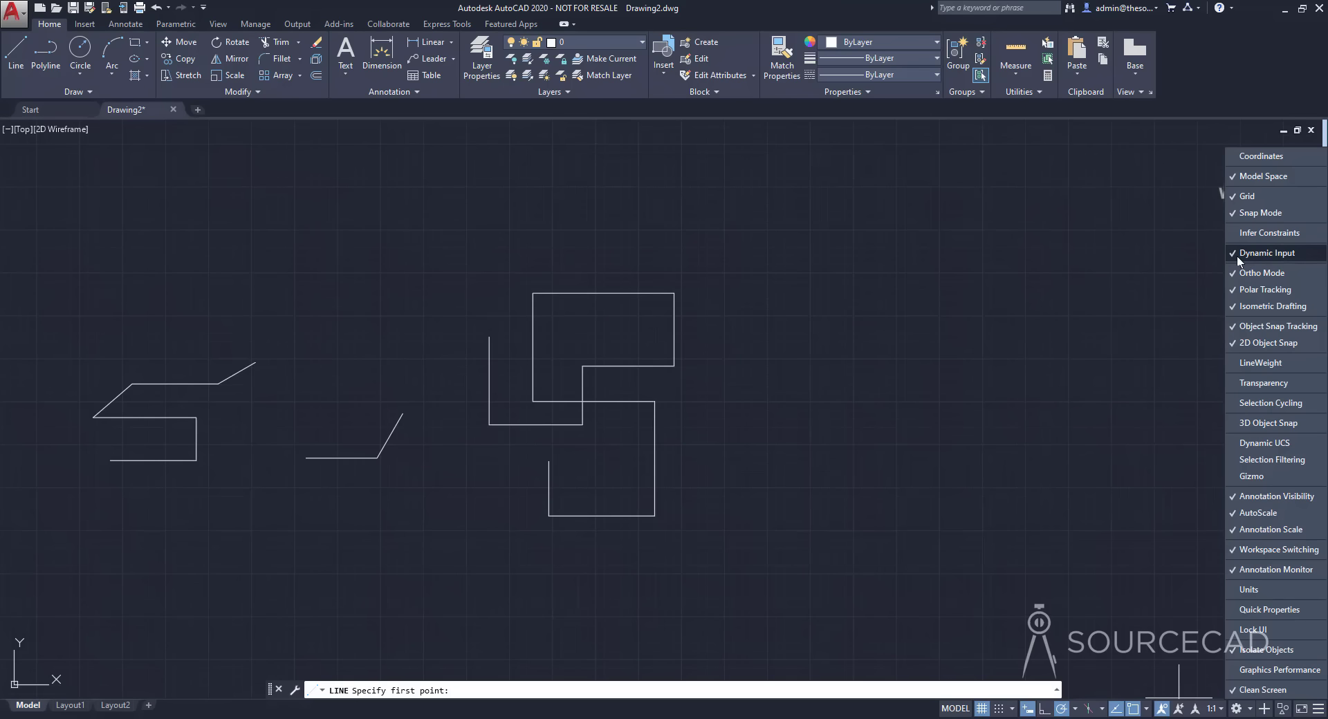
pyautogui.click(1192, 280)
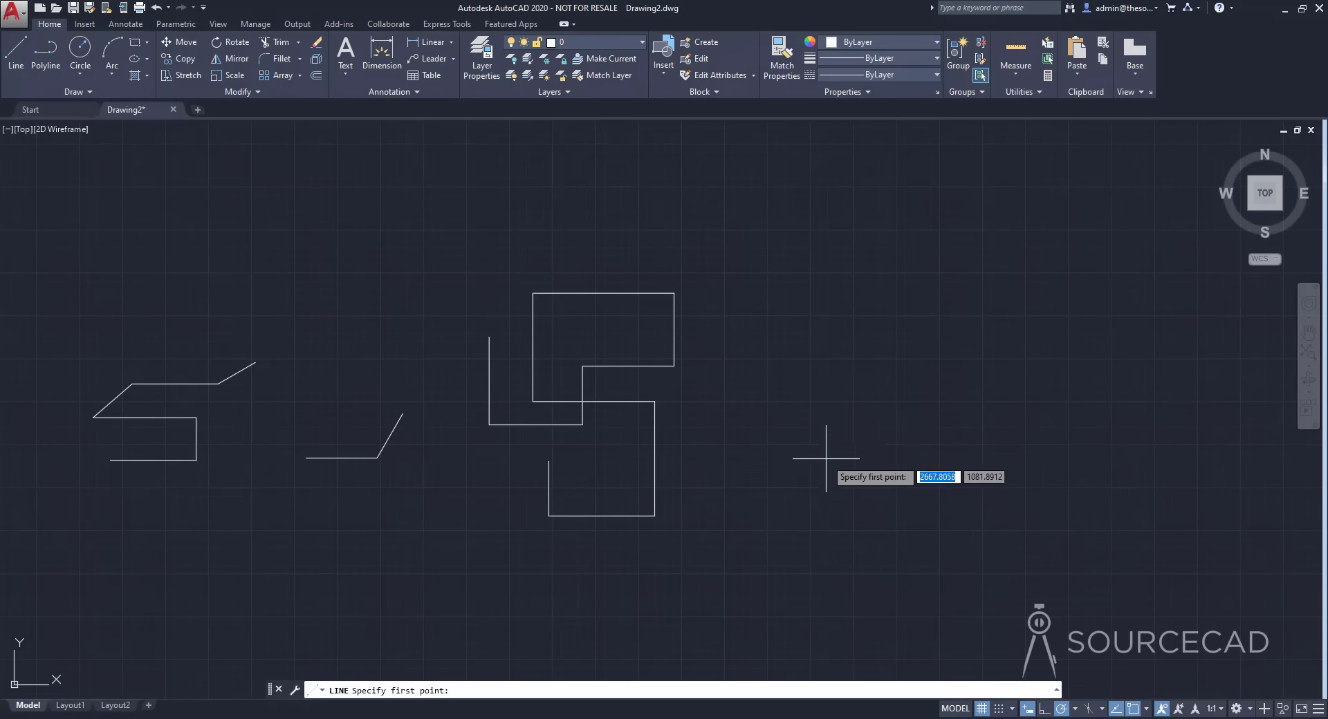
# - Place the line's start point in the empty area right of the shapes and draw a 200-unit segment at 45 degrees up to the right
pyautogui.click(815, 484)
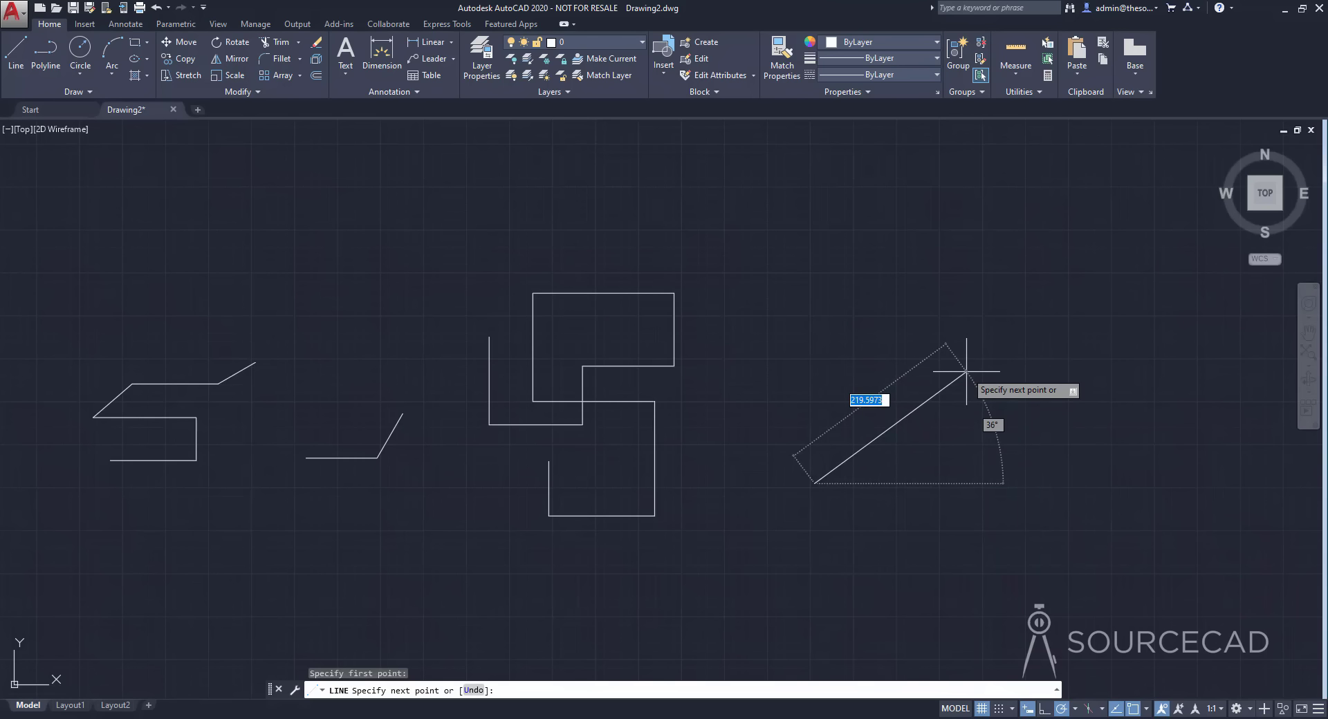
pyautogui.write('200')
pyautogui.press('Tab')
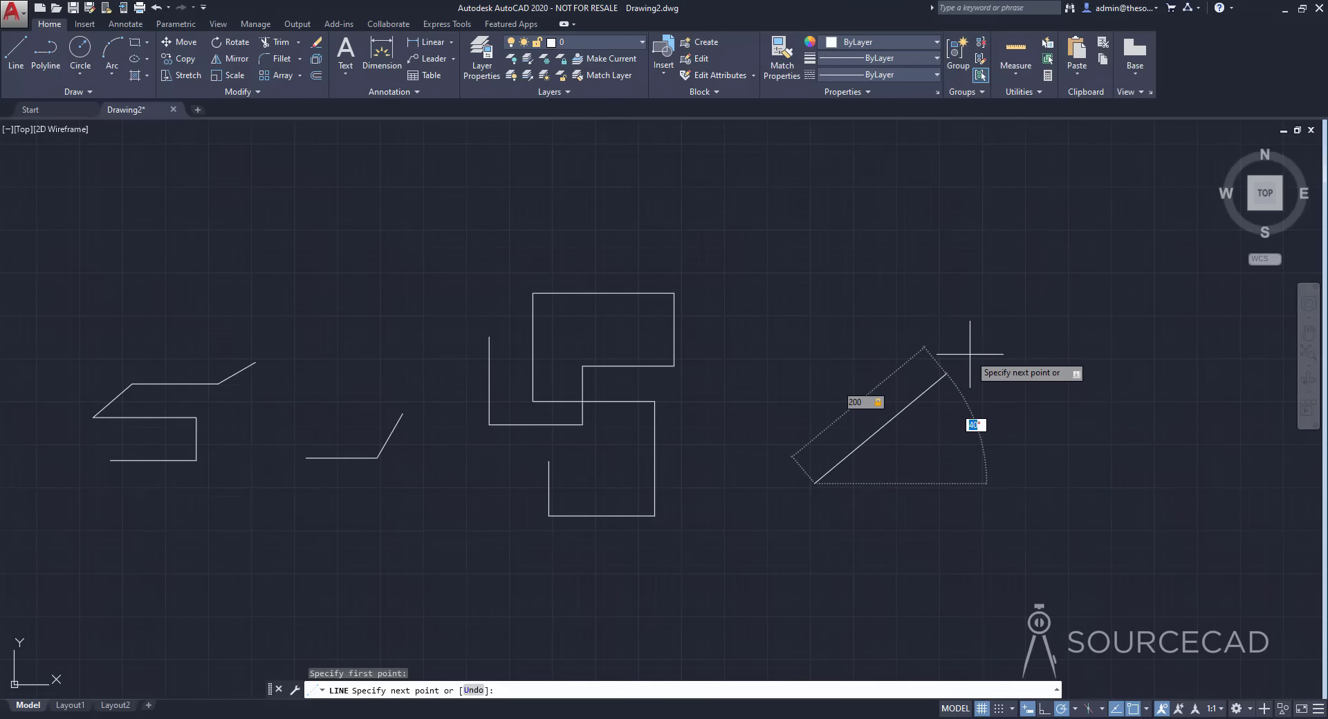
pyautogui.write('45')
pyautogui.press('Return')
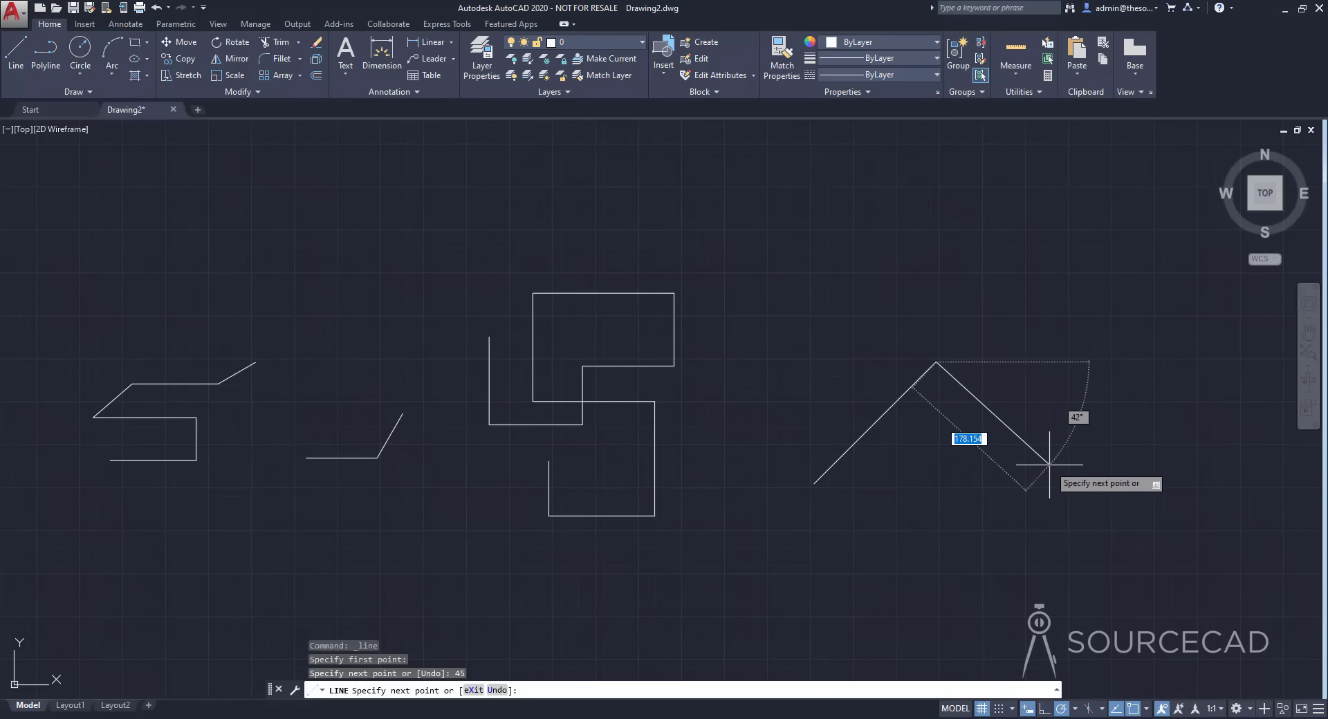
# - Add a 150-unit segment sloping down to the right at 30 degrees and end the line
pyautogui.write('150')
pyautogui.press('Tab')
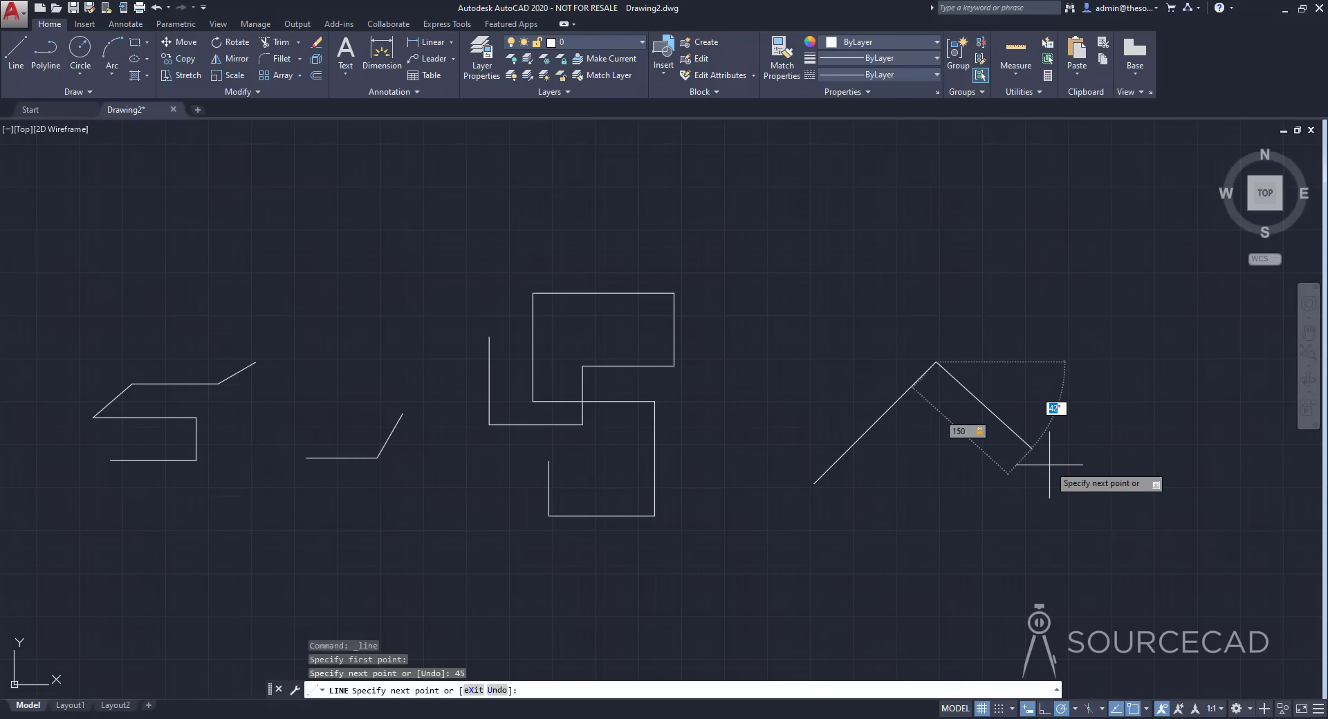
pyautogui.write('30')
pyautogui.press('Return')
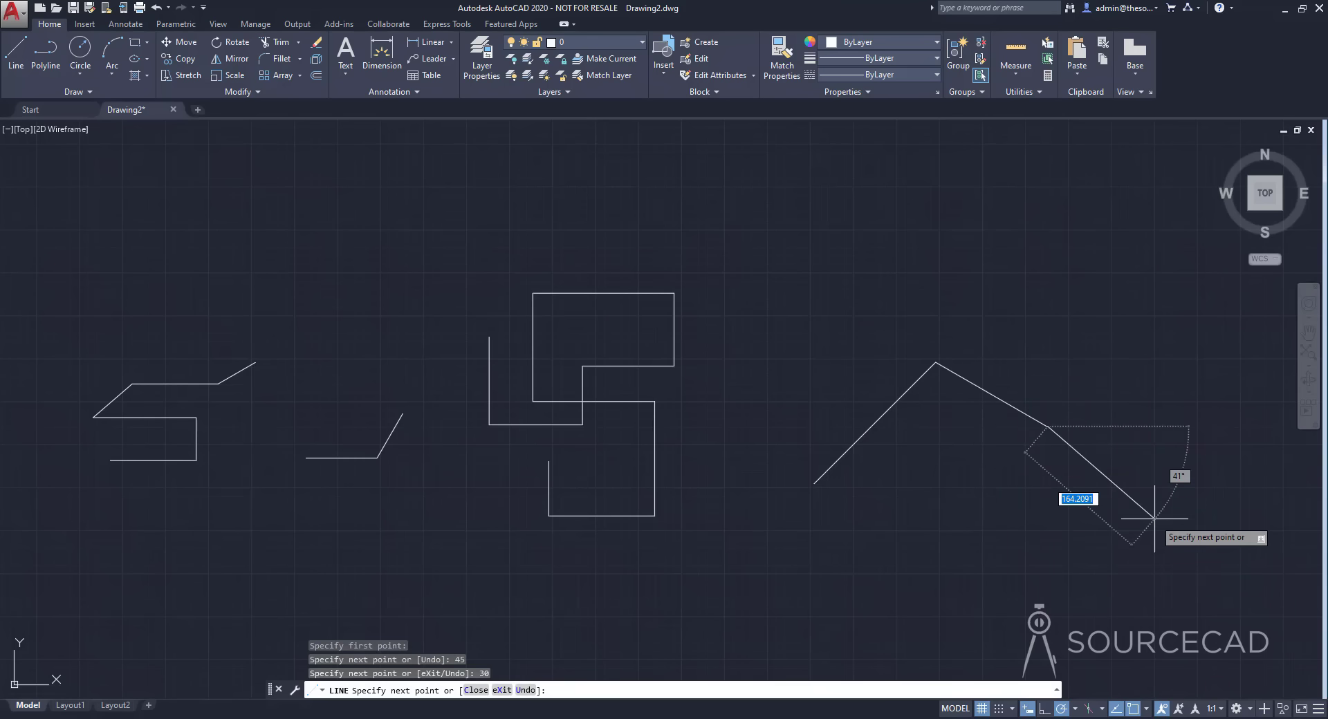
pyautogui.press('Return')
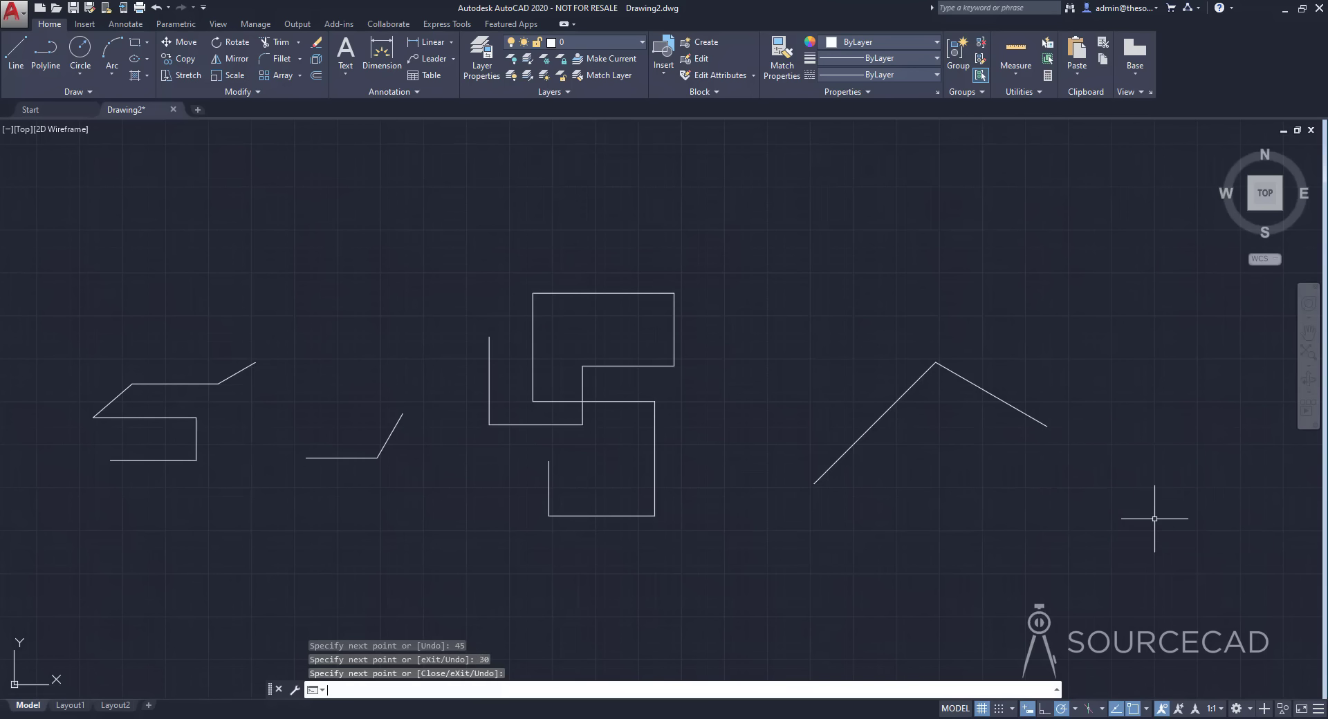